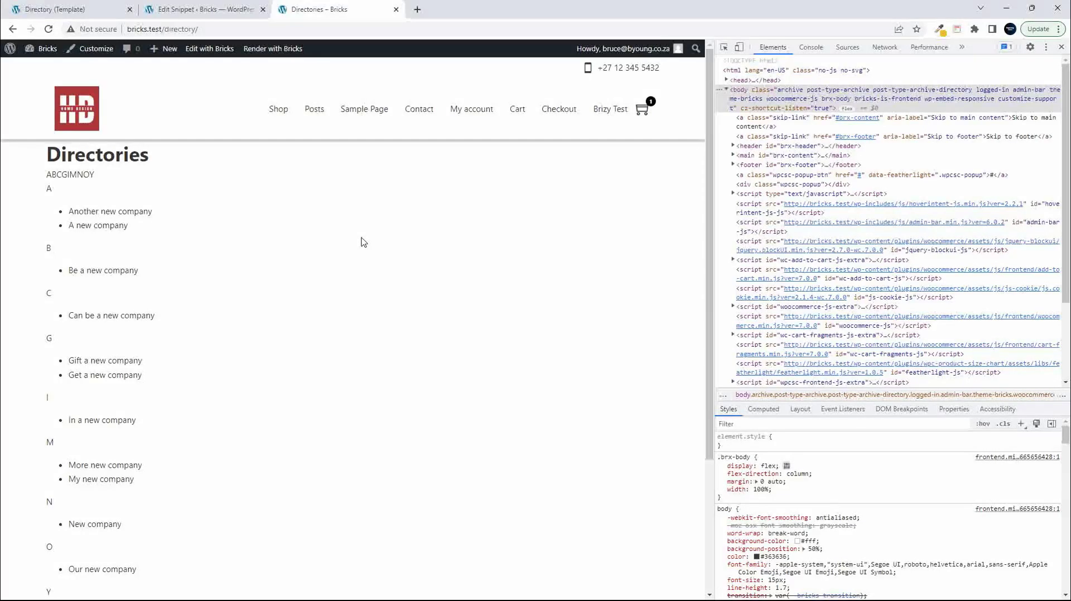
Close the developer tools and test the A and B letter links on the Directories page
left_click(1061, 47)
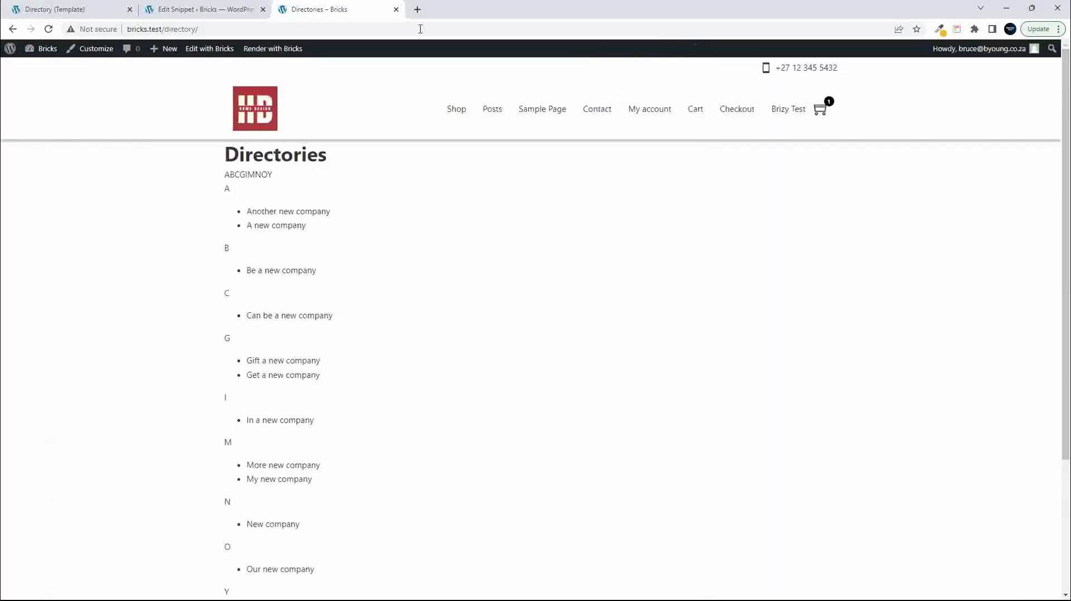
left_click(228, 177)
scroll(315, 215, "up", 3)
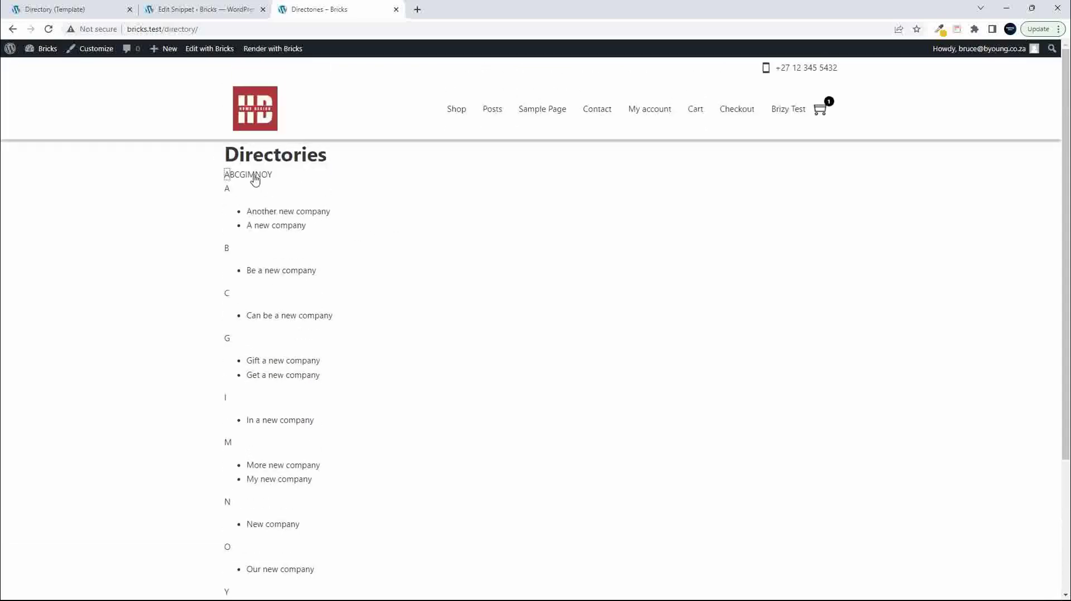
left_click(232, 176)
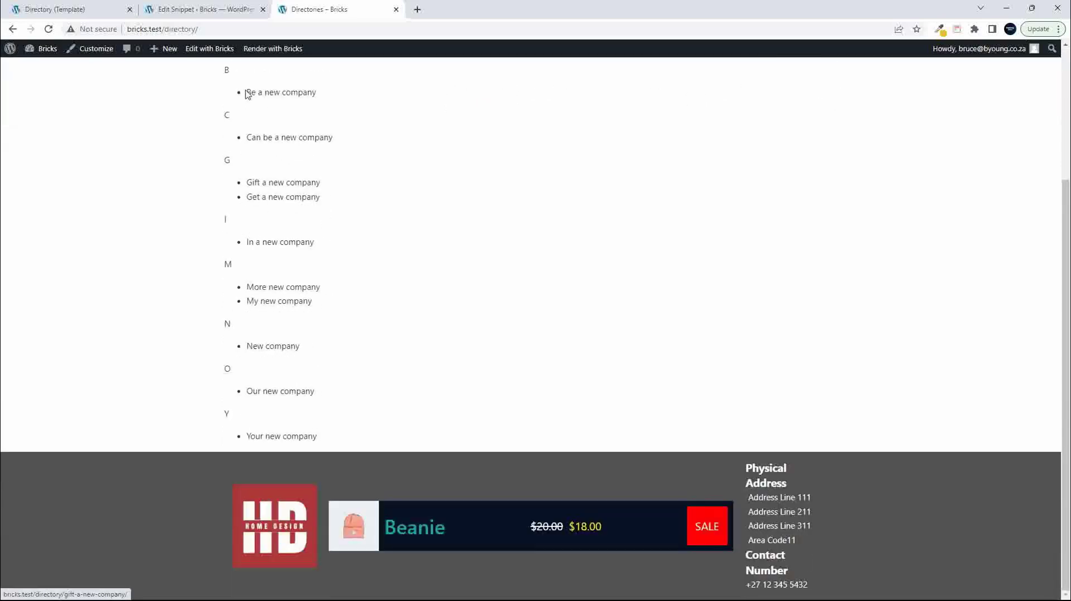
scroll(289, 328, "up", 3)
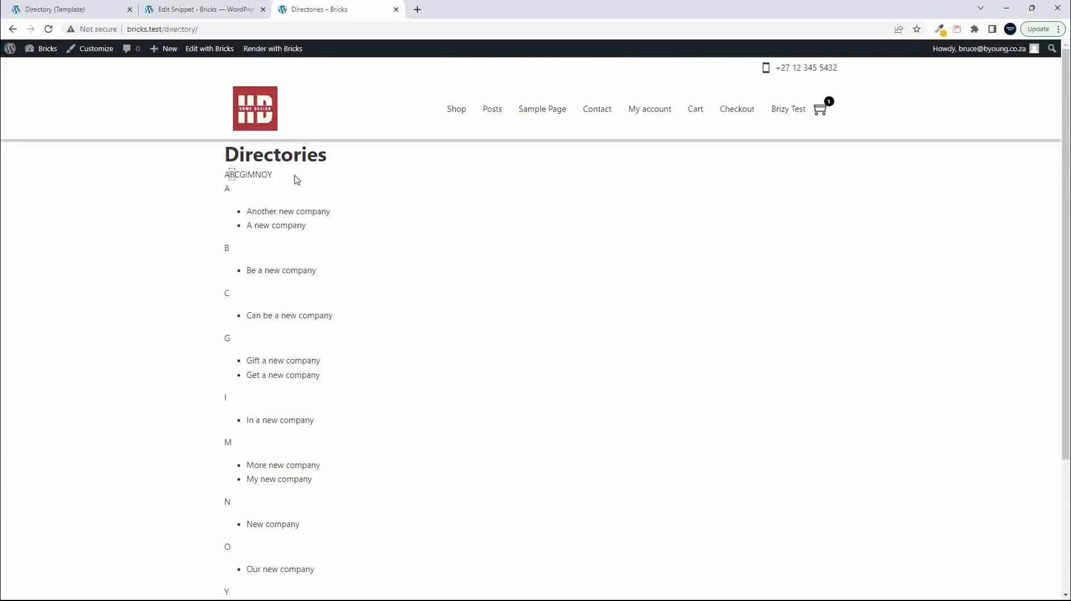
Copy the class name dir-listing-wrap from the Directories with Nav snippet
left_click(188, 10)
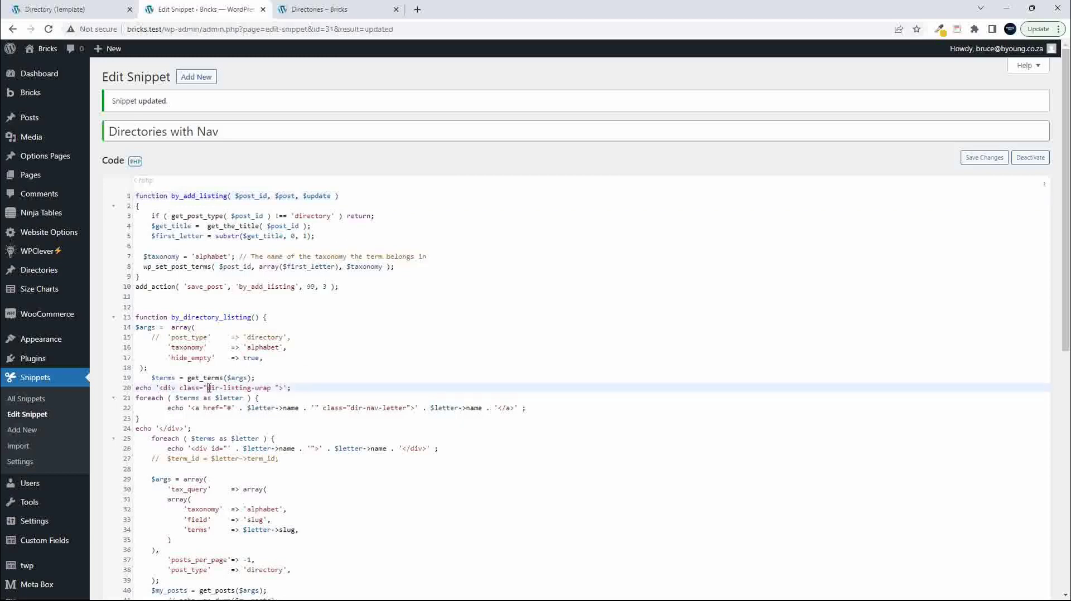
left_click_drag(209, 388, 275, 390)
key("ctrl+c")
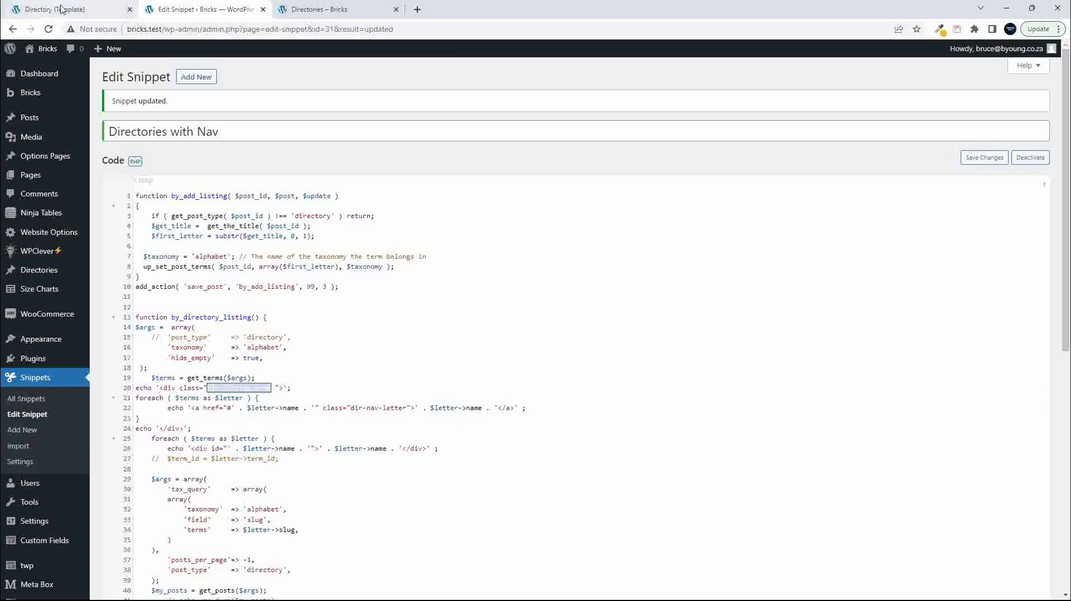
In the Directory template, add two Div elements to the container, one nested inside the other, above the Post Title
left_click(76, 14)
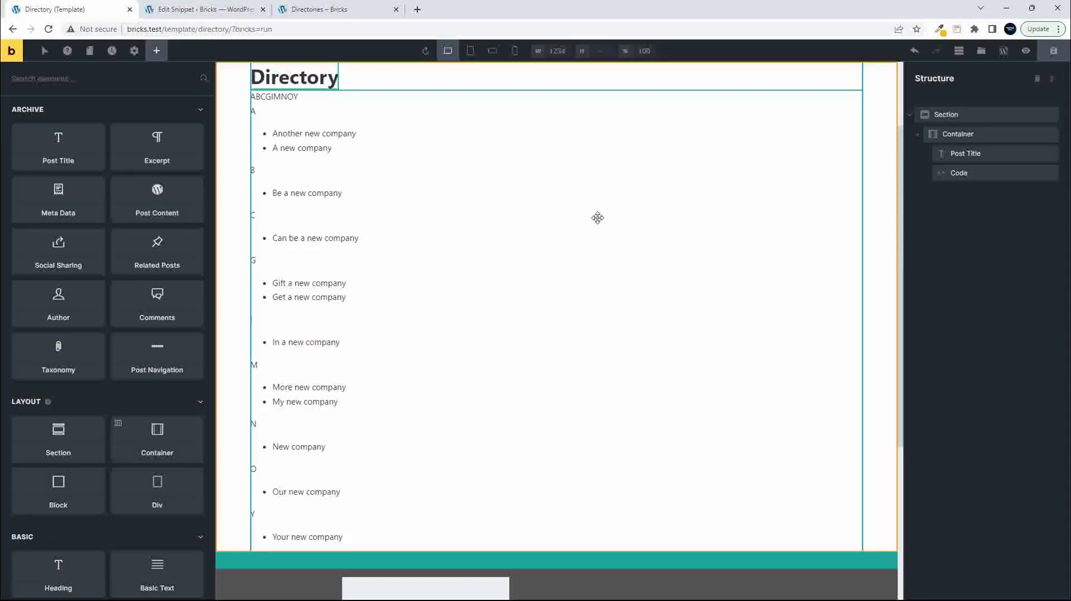
left_click(976, 135)
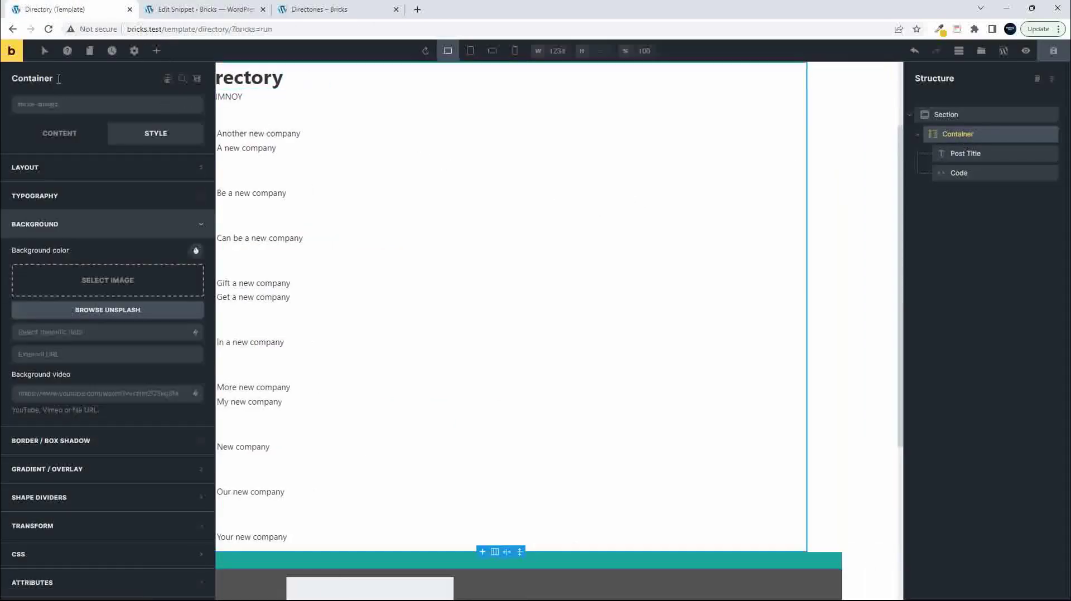
left_click(157, 51)
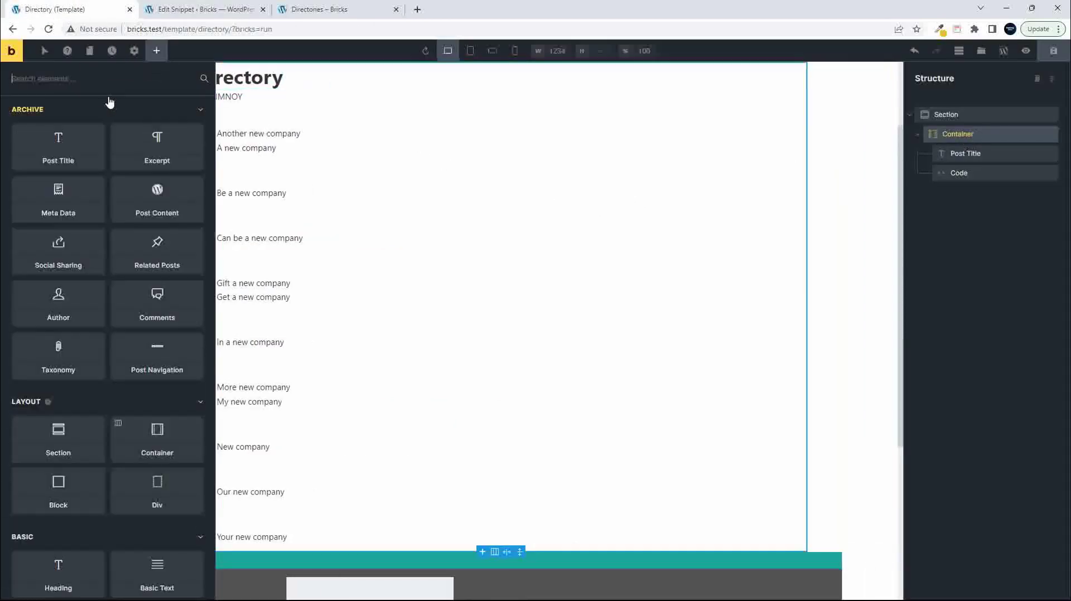
type("div")
left_click(57, 121)
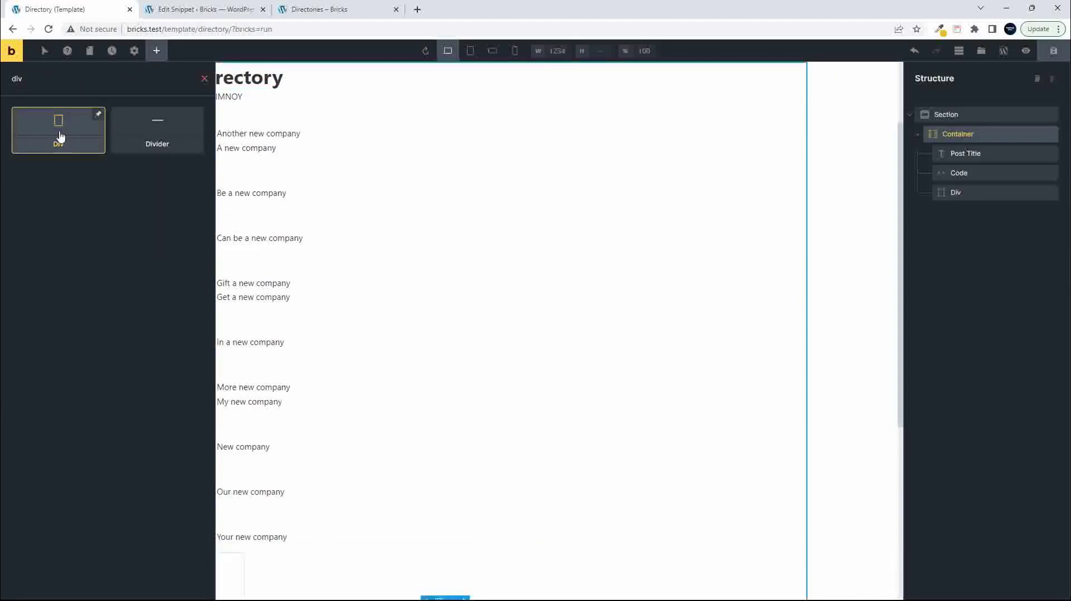
left_click_drag(60, 136, 960, 145)
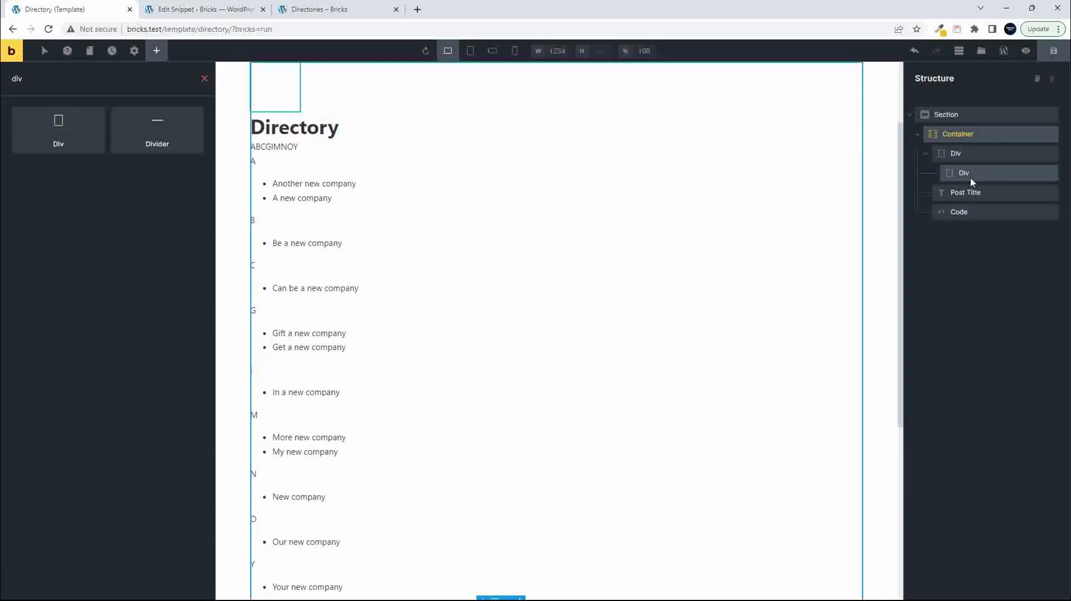
Assign the existing dir-listing-wrap class to the outer div
left_click(966, 154)
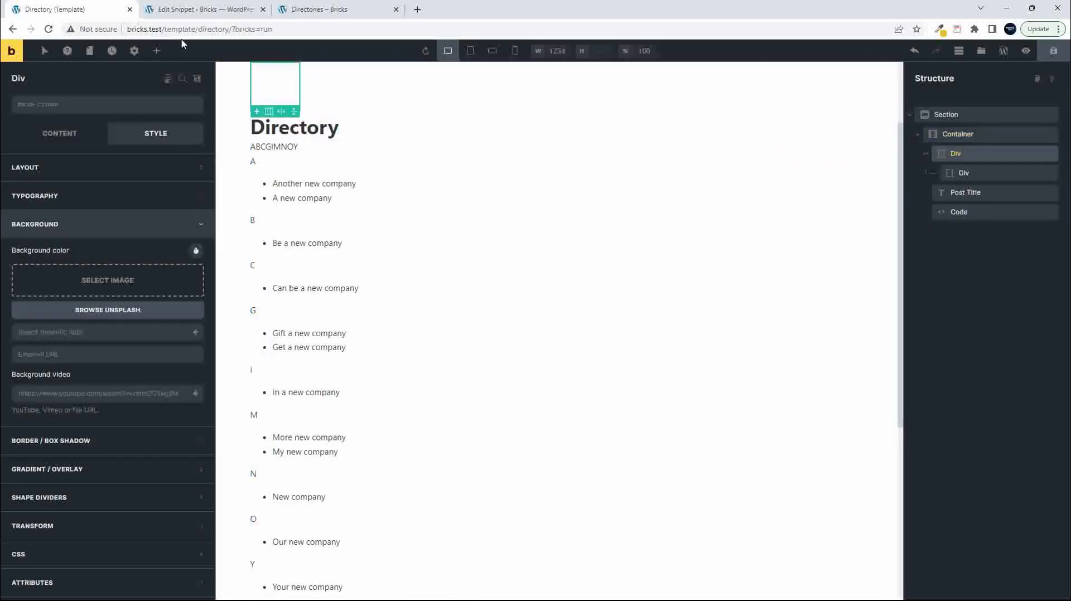
left_click(182, 9)
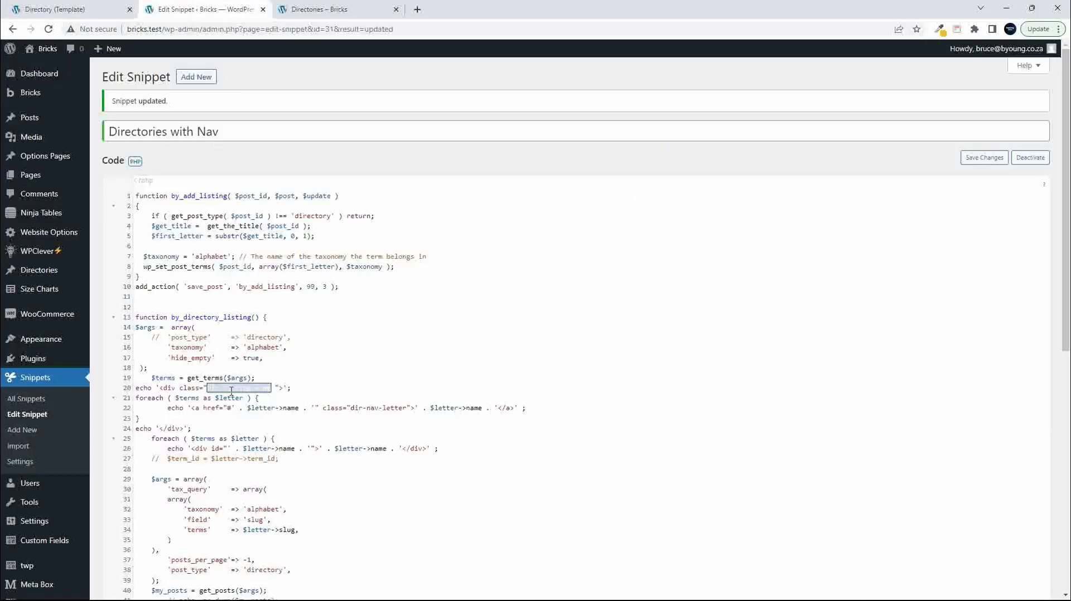
left_click(67, 9)
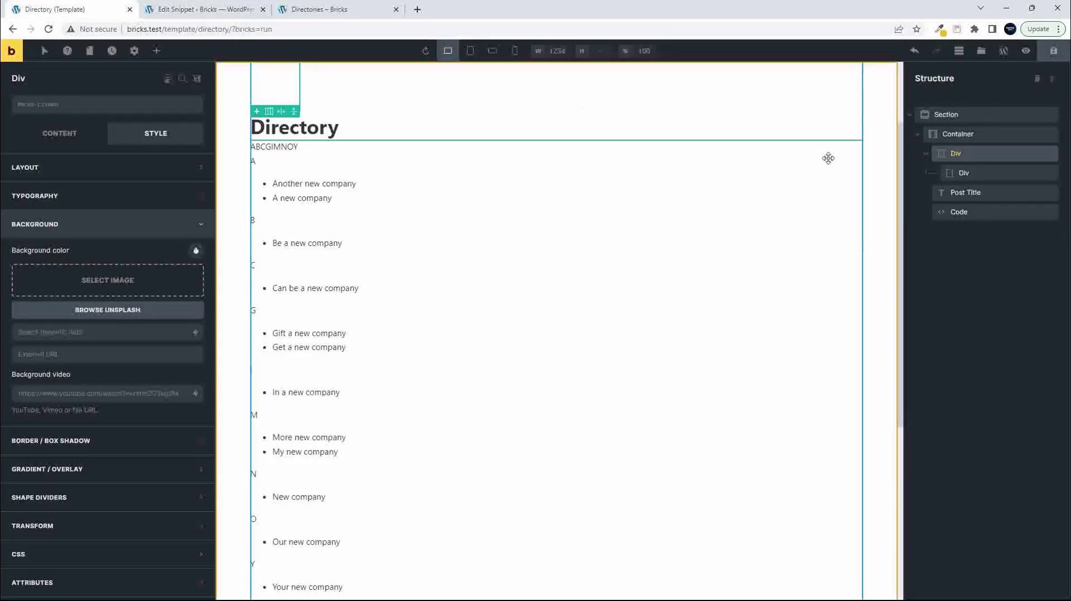
left_click(53, 106)
key("ctrl+v")
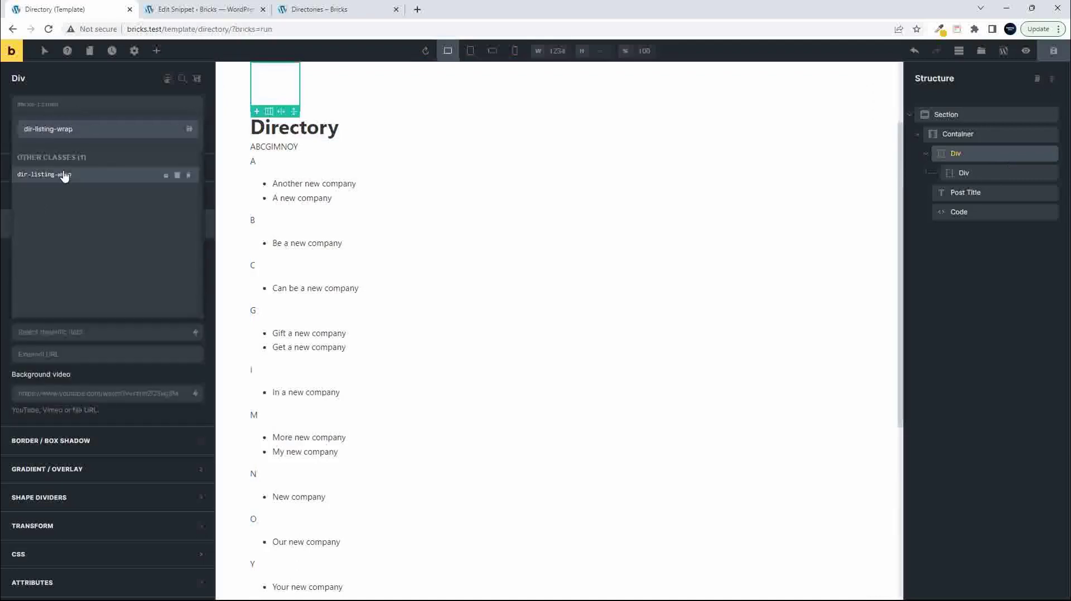
left_click(120, 179)
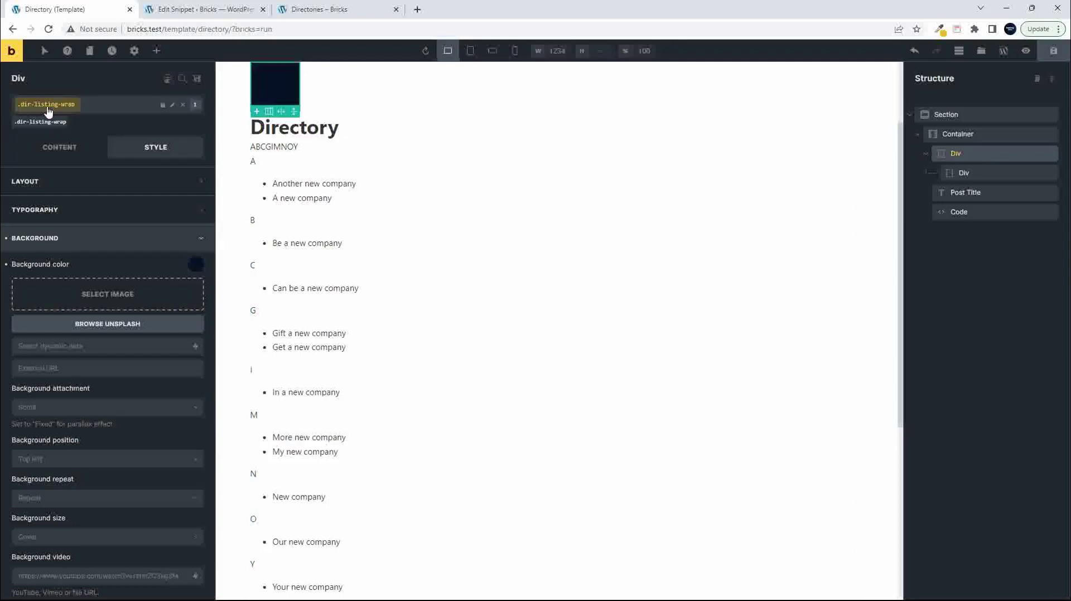
Clear the background color of the .dir-listing-wrap class
left_click(196, 264)
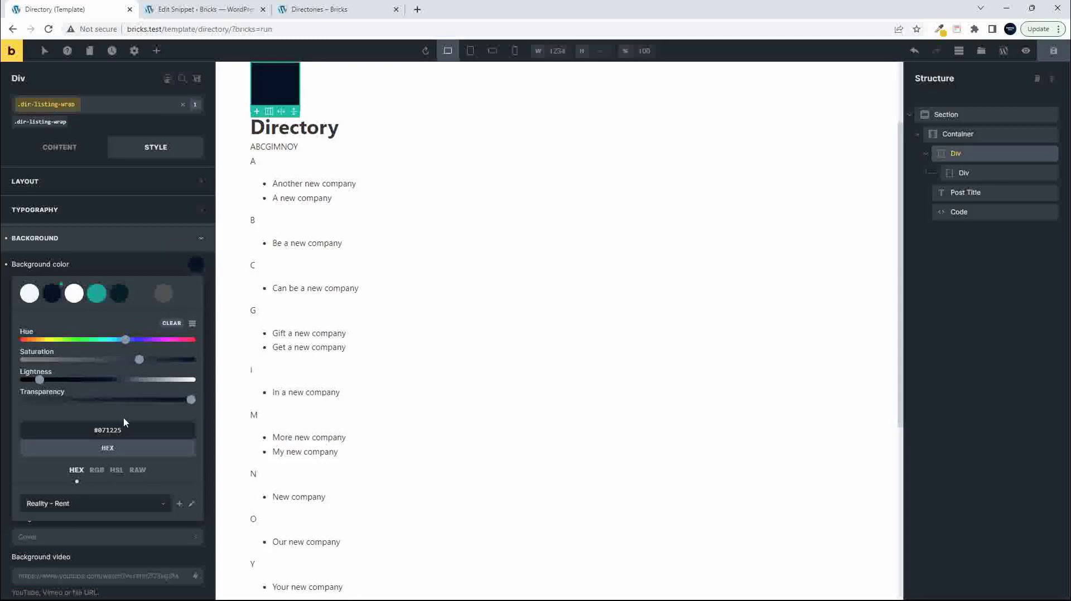
triple_click(114, 431)
key("BackSpace")
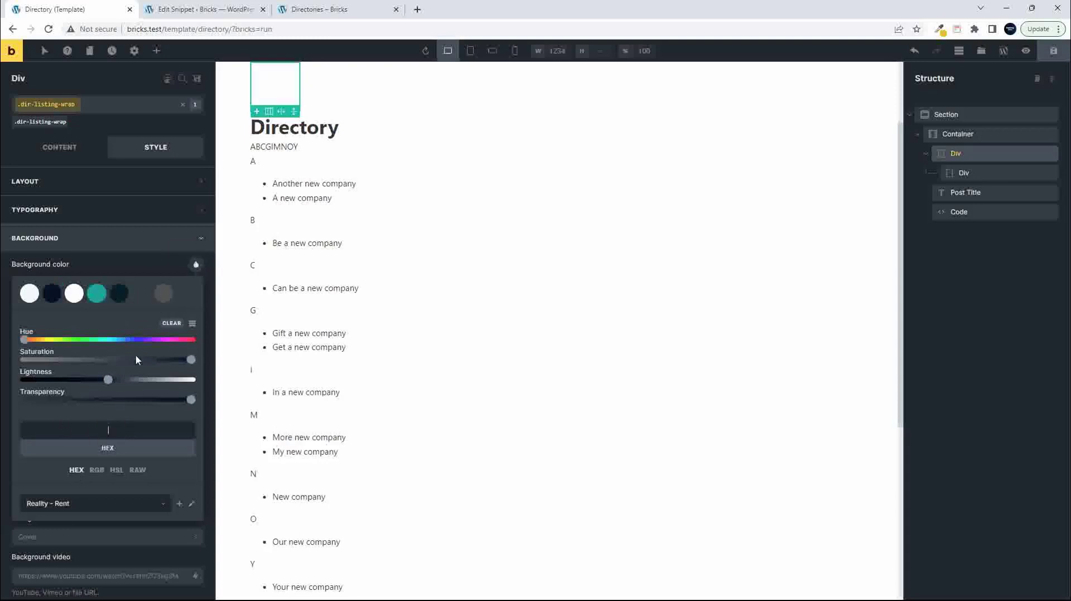
Copy the dir-nav-letter class name from the snippet's letter link and assign that class to the inner div
left_click(998, 177)
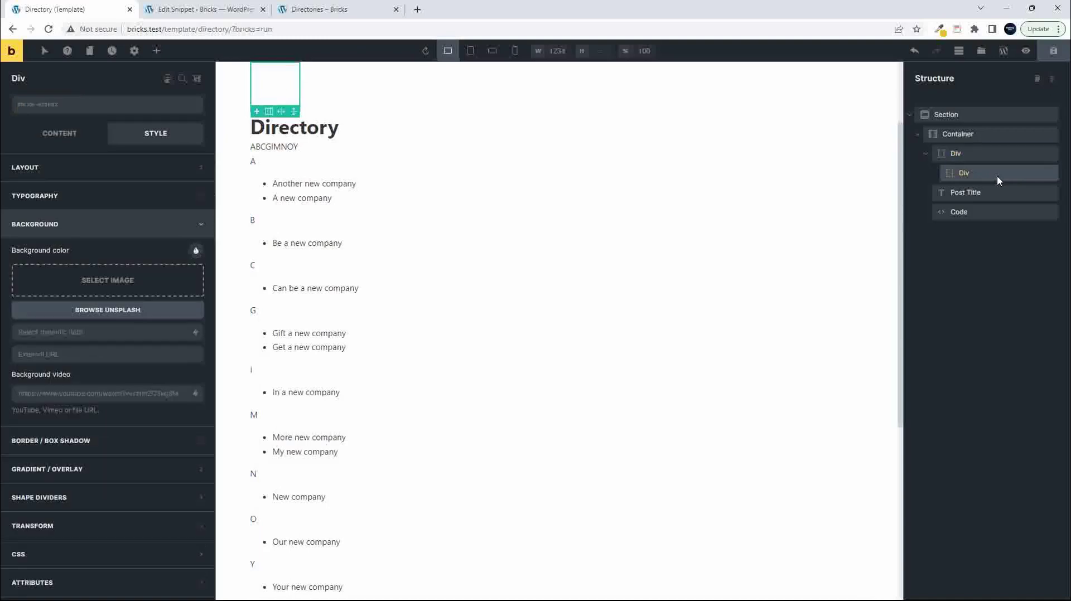
left_click(209, 10)
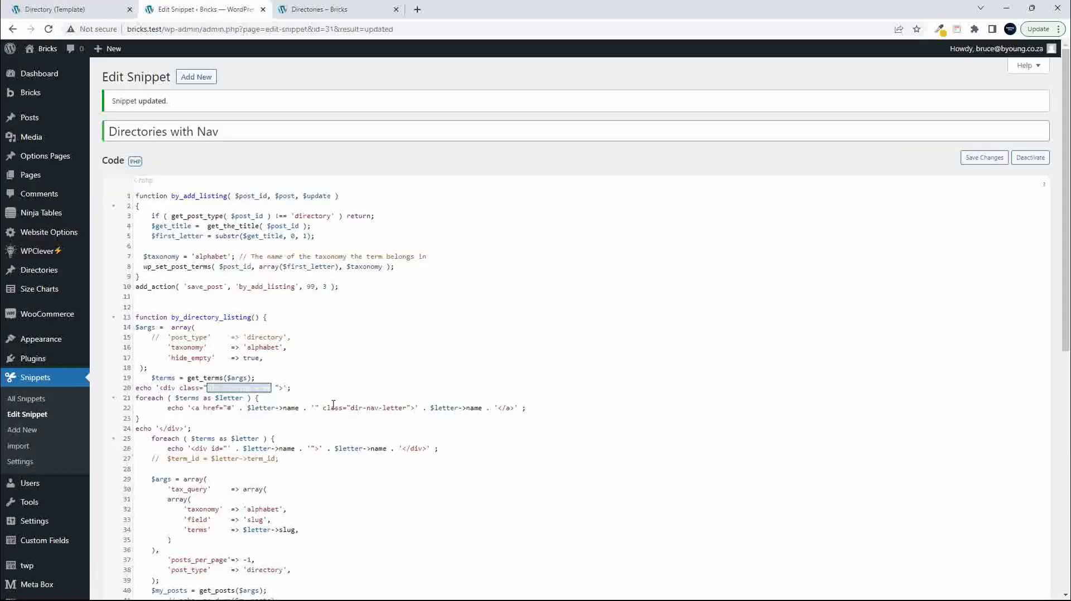
left_click_drag(351, 407, 408, 408)
key("ctrl+c")
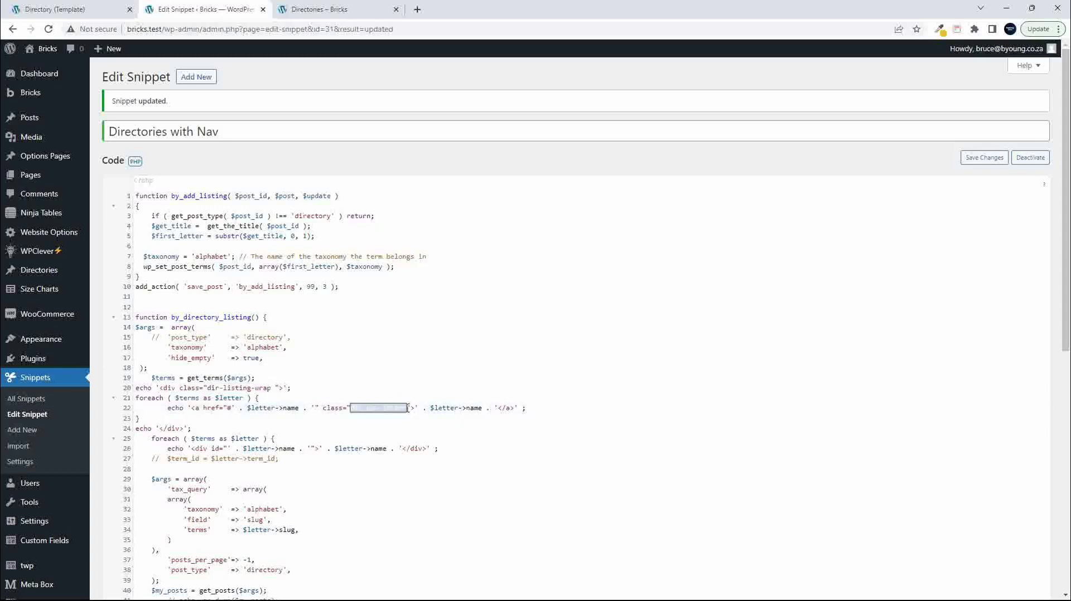
left_click(56, 10)
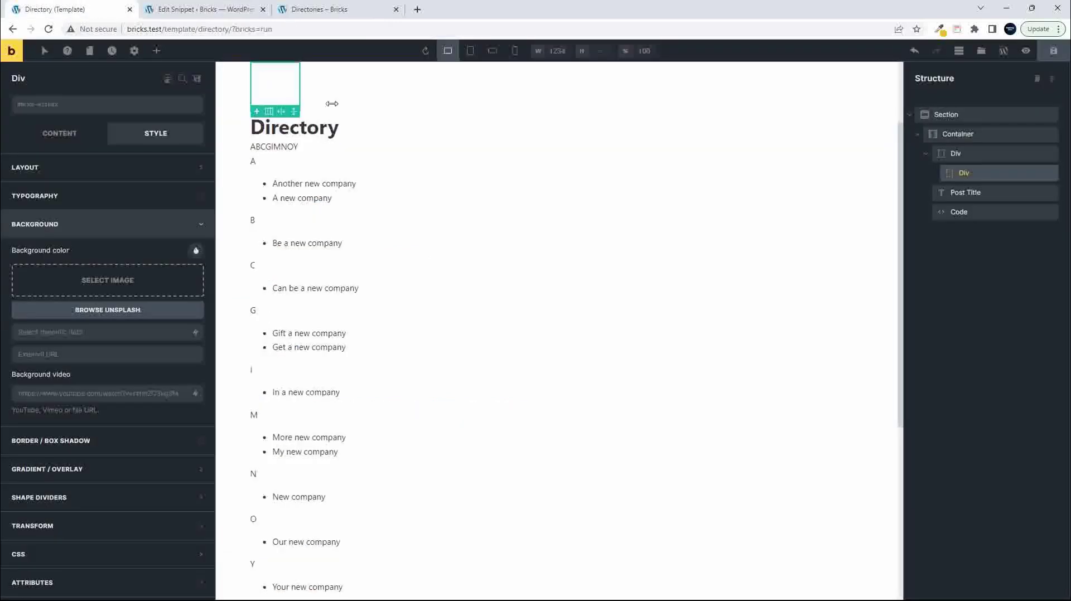
left_click(68, 106)
key("ctrl+v")
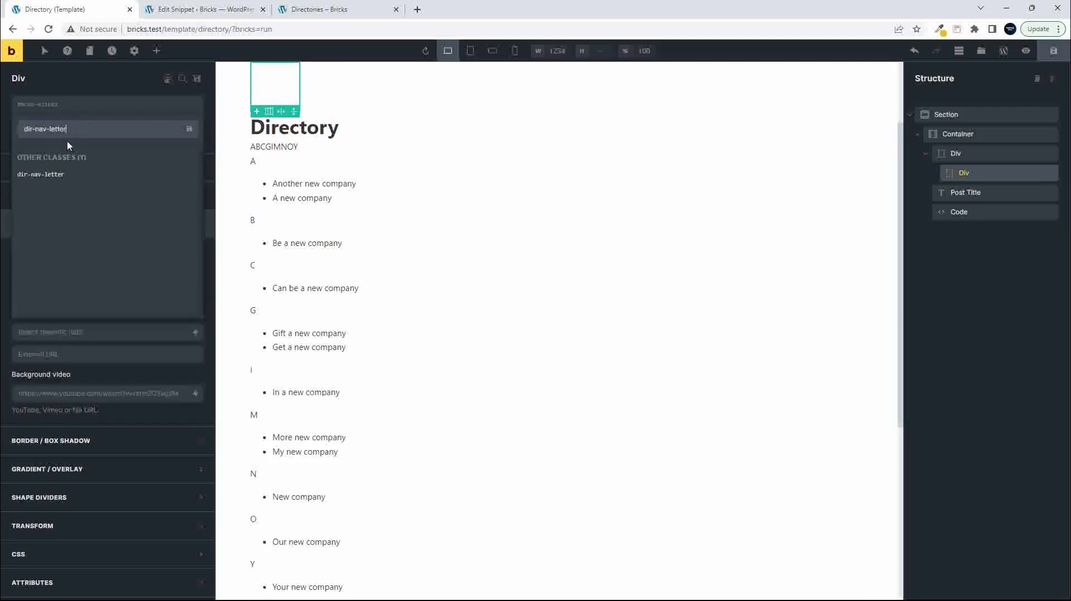
left_click(56, 176)
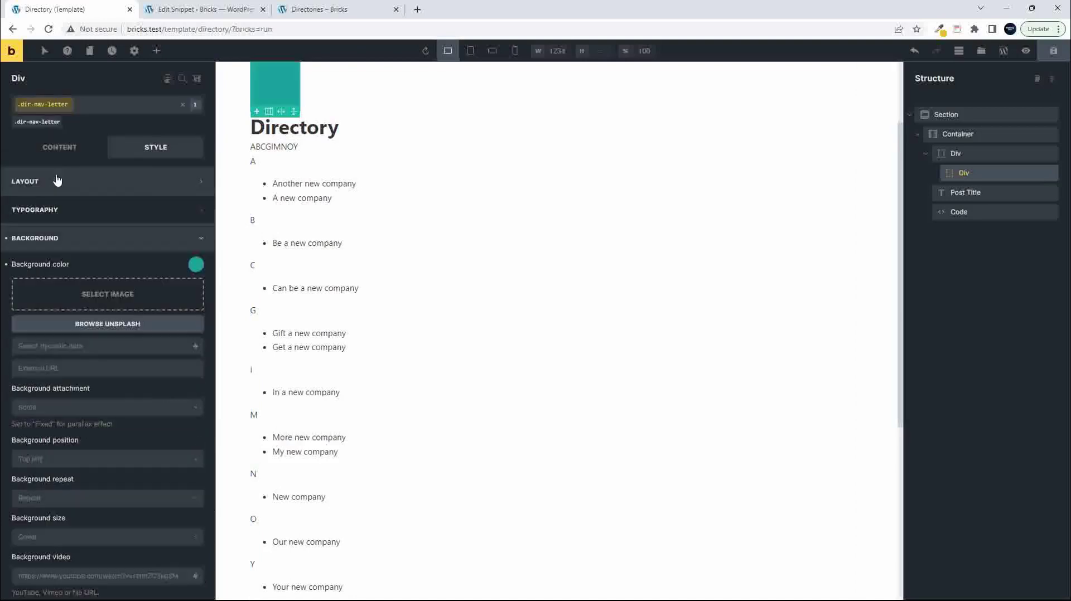
Clear the background color of the .dir-nav-letter class
left_click(195, 265)
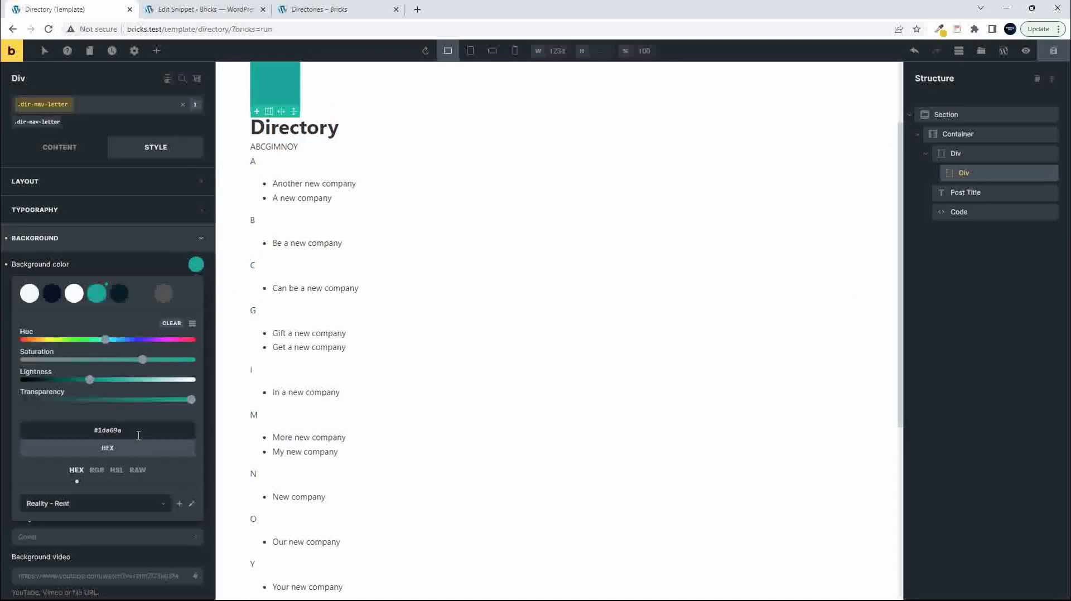
left_click_drag(138, 429, 50, 425)
key("BackSpace")
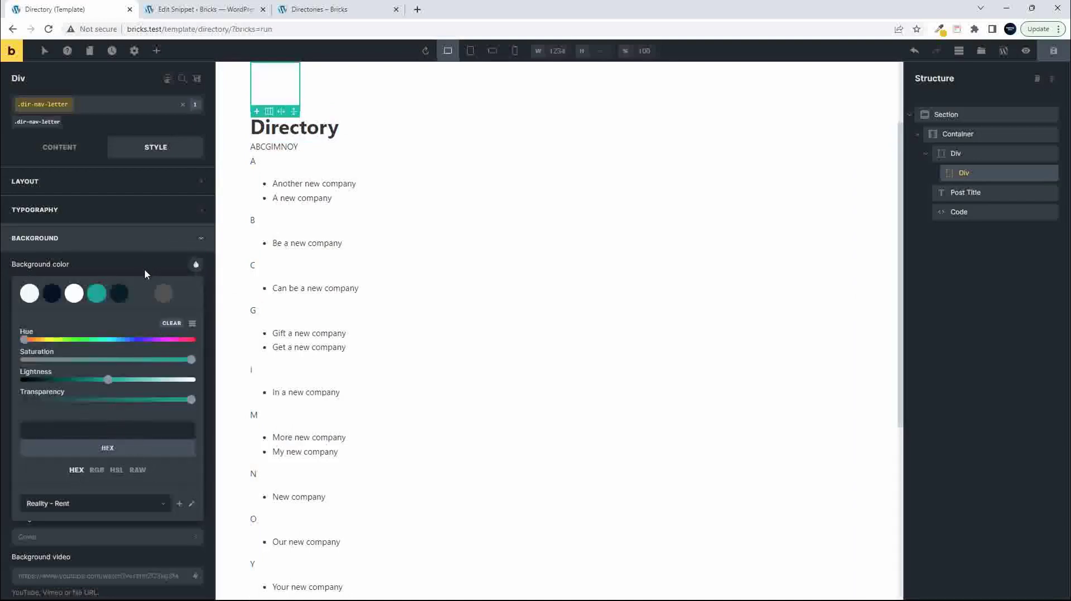
left_click(117, 241)
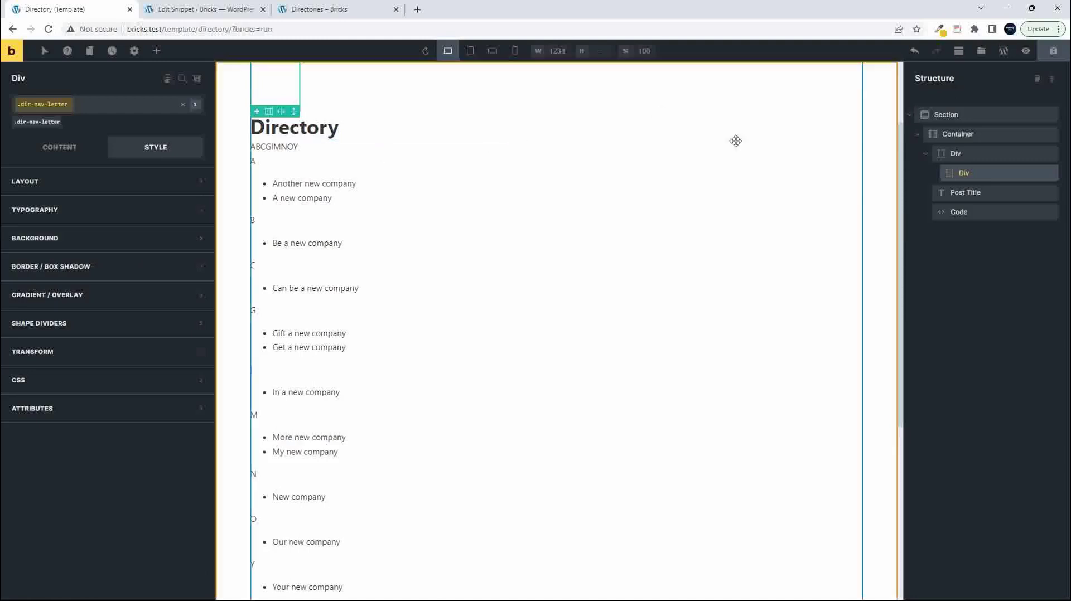
Set the width of the outer div's .dir-listing-wrap class to 100%
left_click(964, 159)
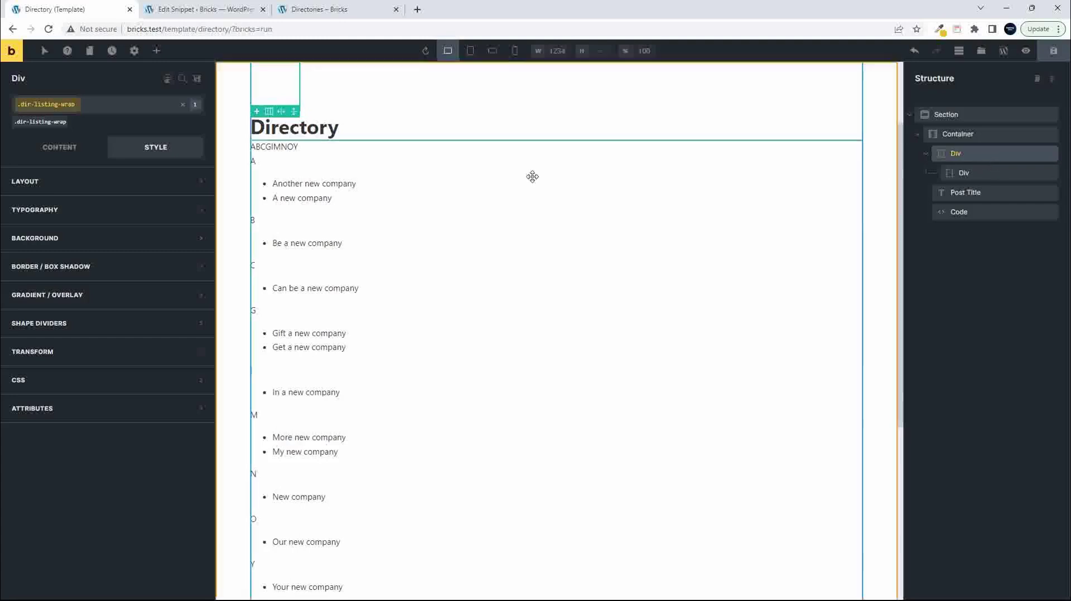
left_click(146, 182)
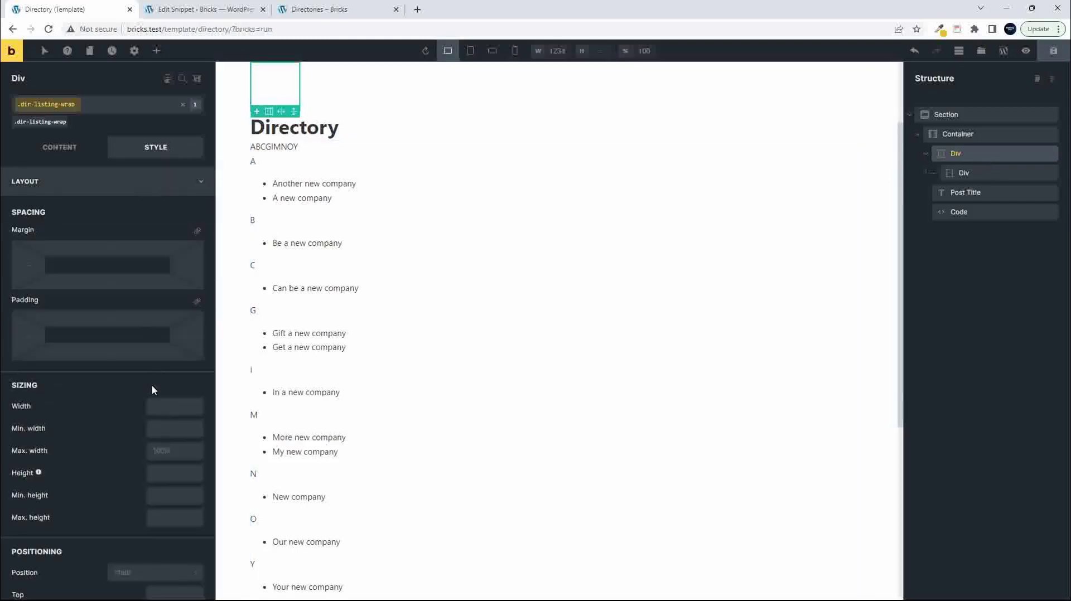
left_click(154, 399)
type("100")
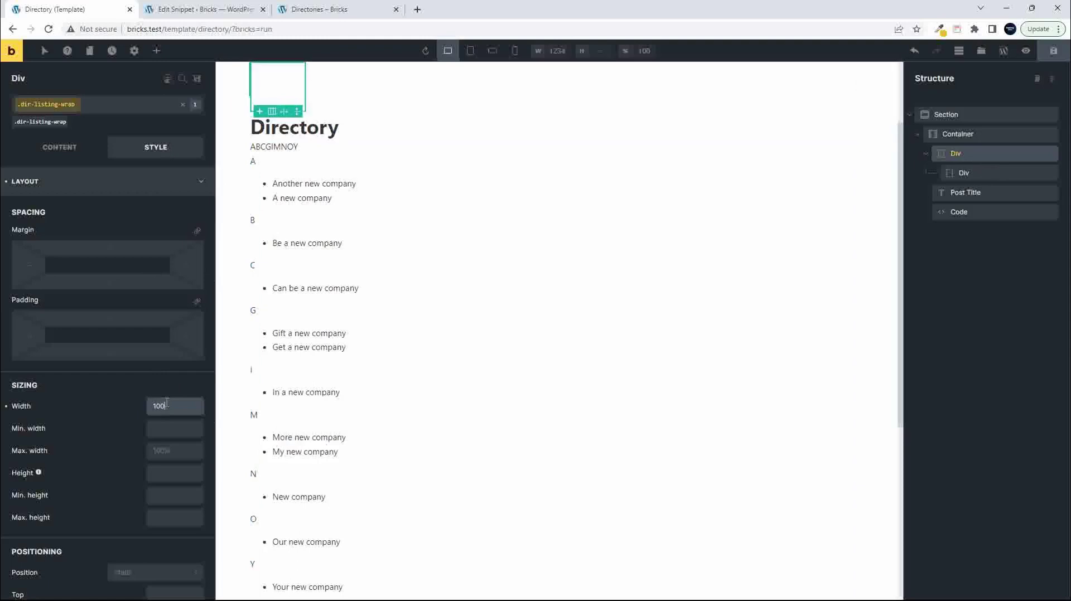
type("%")
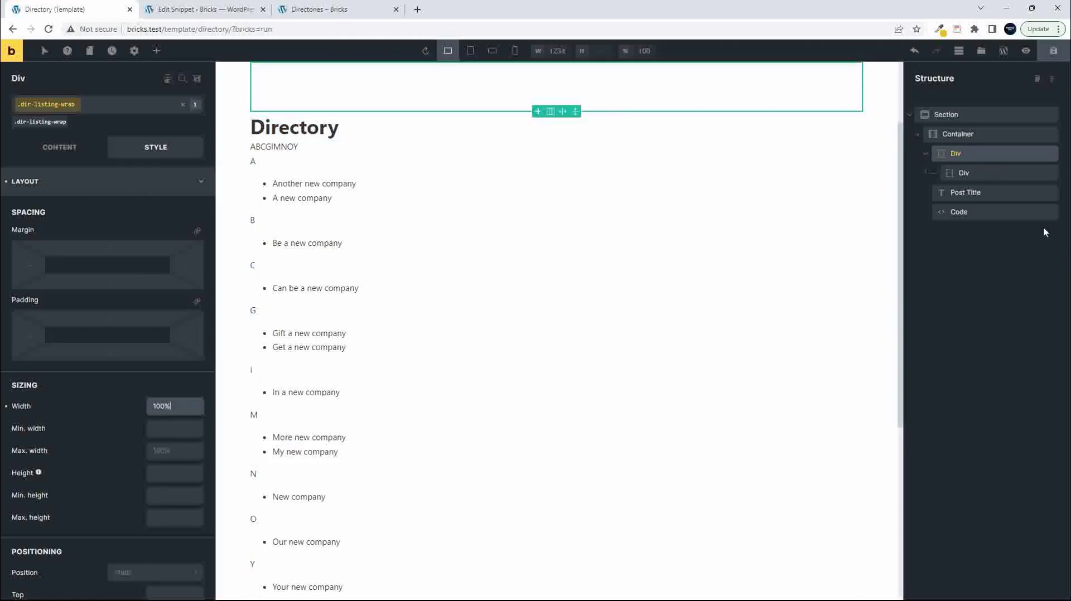
Set the background color of the inner div's .dir-nav-letter class to the teal palette color #1da69a
left_click(970, 173)
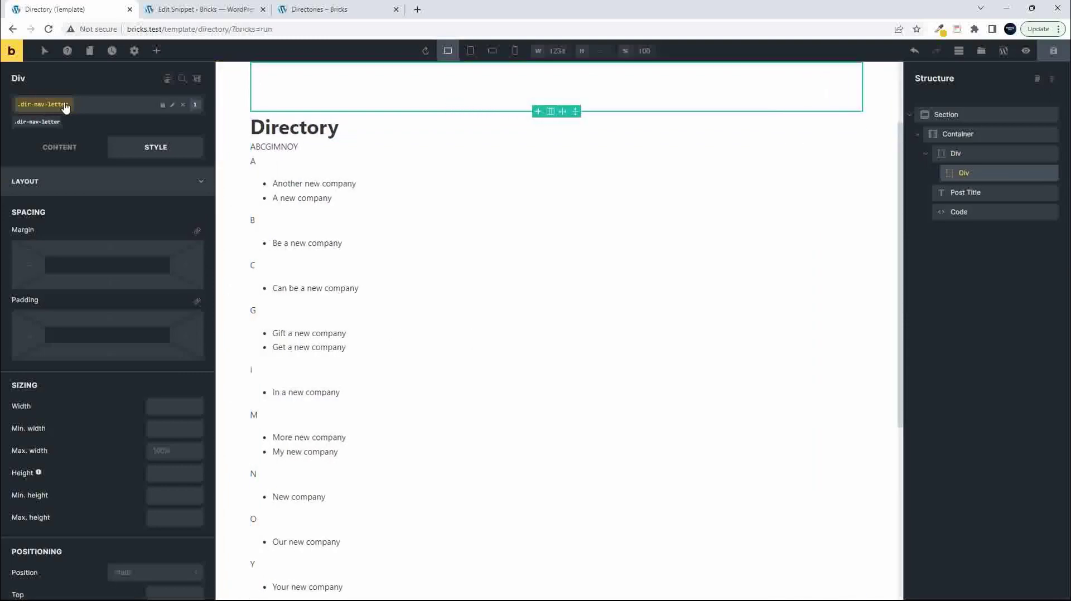
left_click(101, 186)
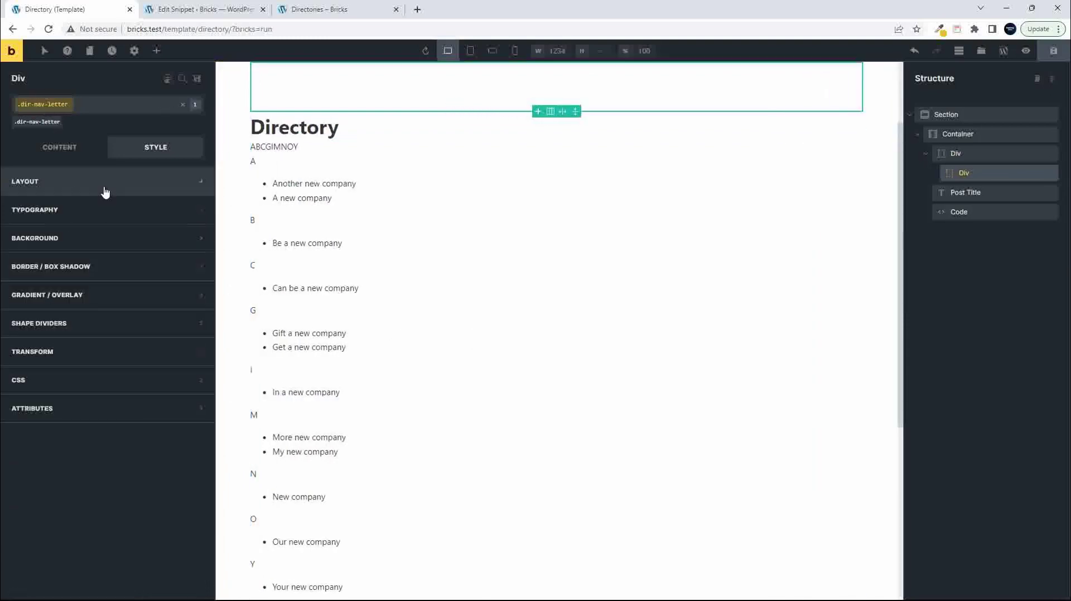
left_click(87, 238)
left_click(197, 266)
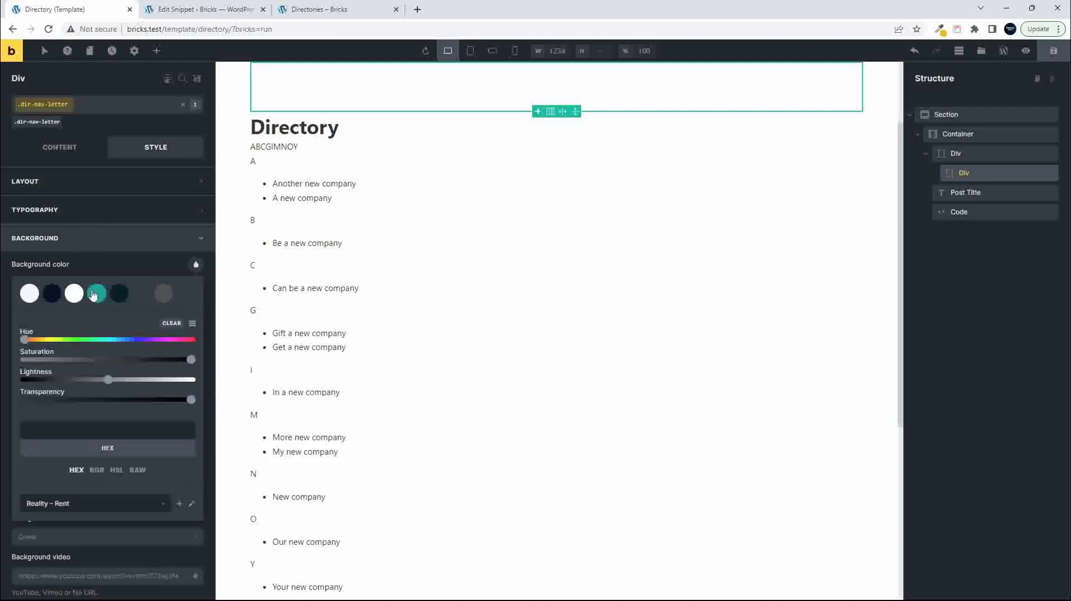
left_click(97, 293)
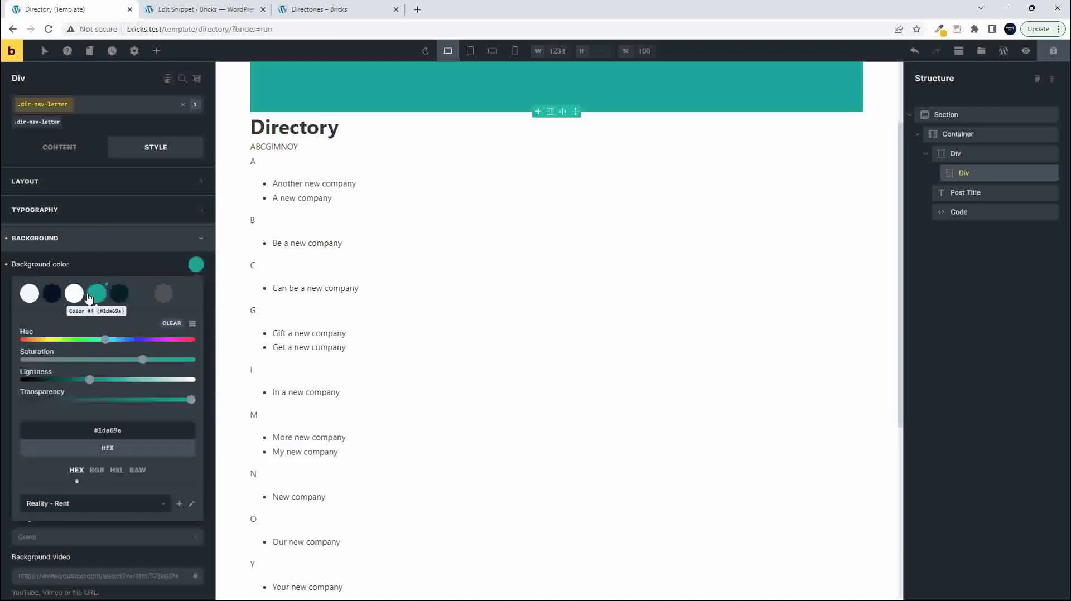
Set the background color of the outer div's .dir-listing-wrap class to the dark palette color #071225
left_click(956, 153)
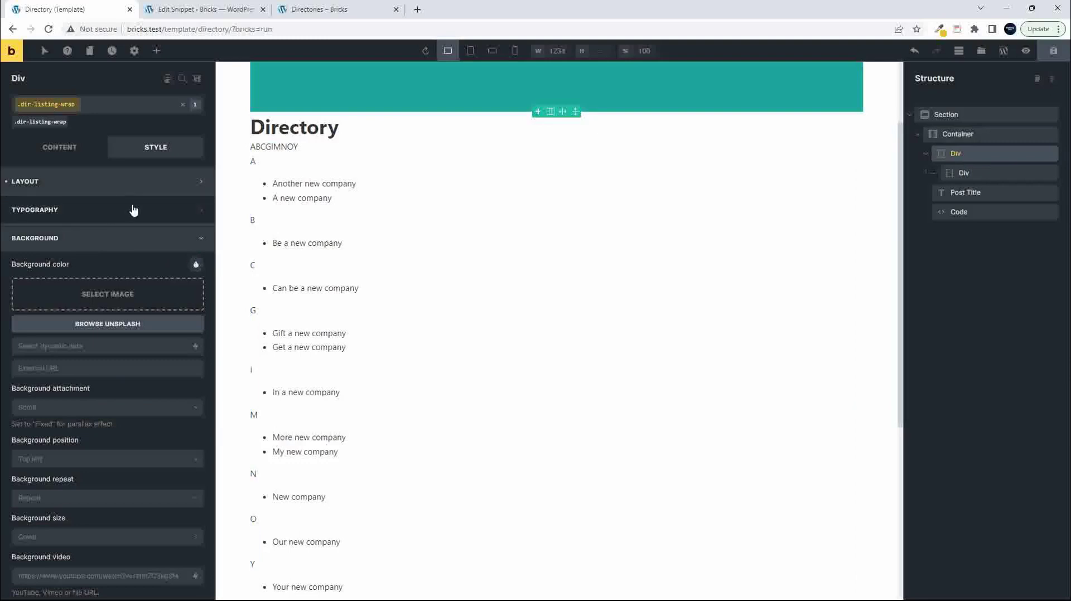
left_click(196, 264)
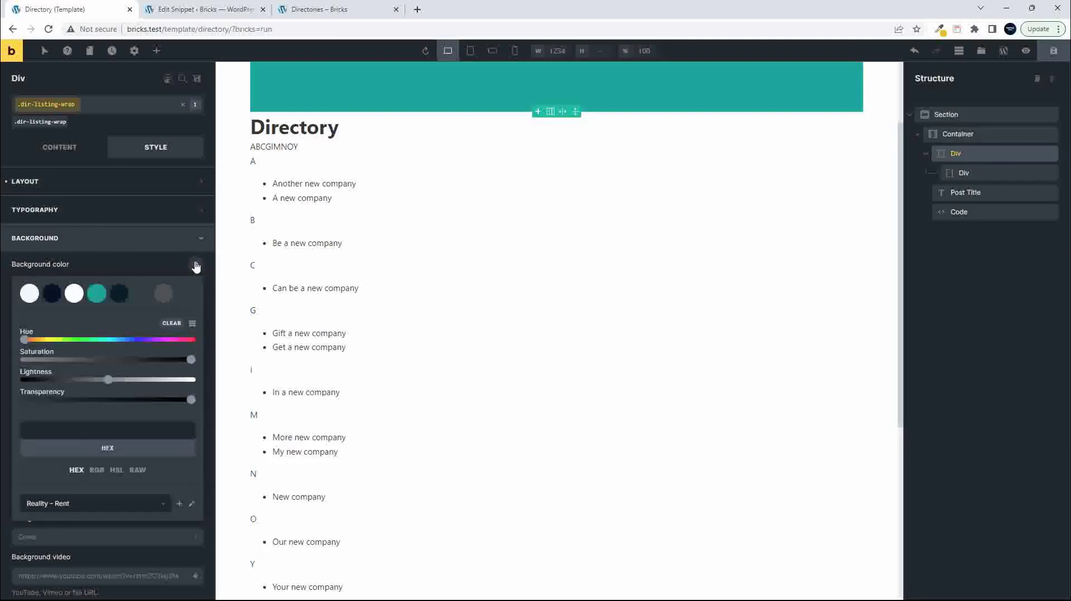
left_click(52, 293)
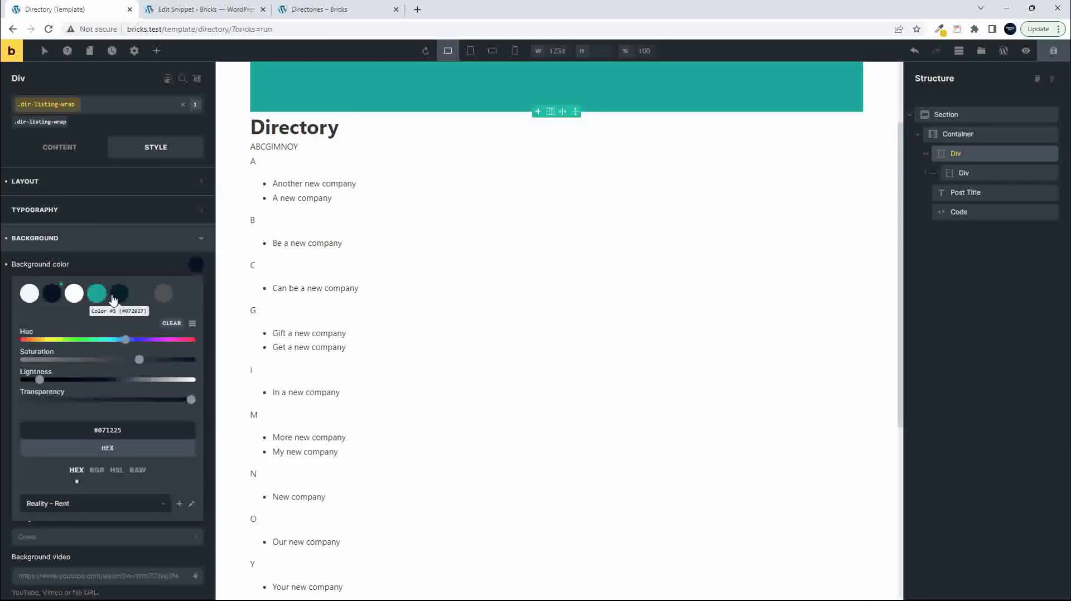
Save the template and reload the published directory page to check the background colors
left_click(1052, 50)
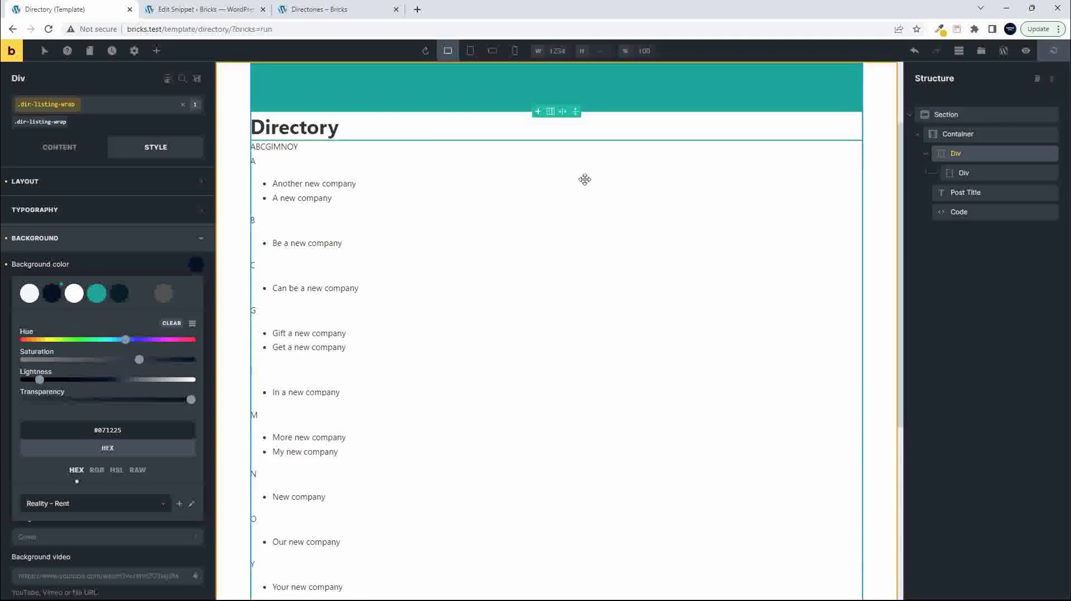
left_click(326, 10)
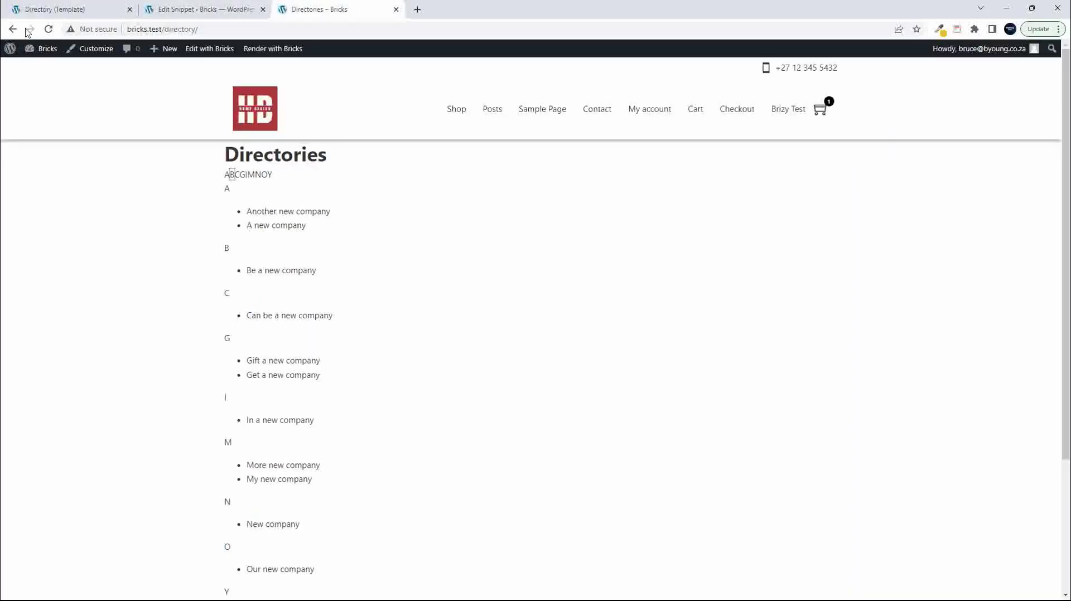
left_click(49, 29)
Set the padding of the outer div's .dir-listing-wrap class to 5 on all four sides
left_click(88, 8)
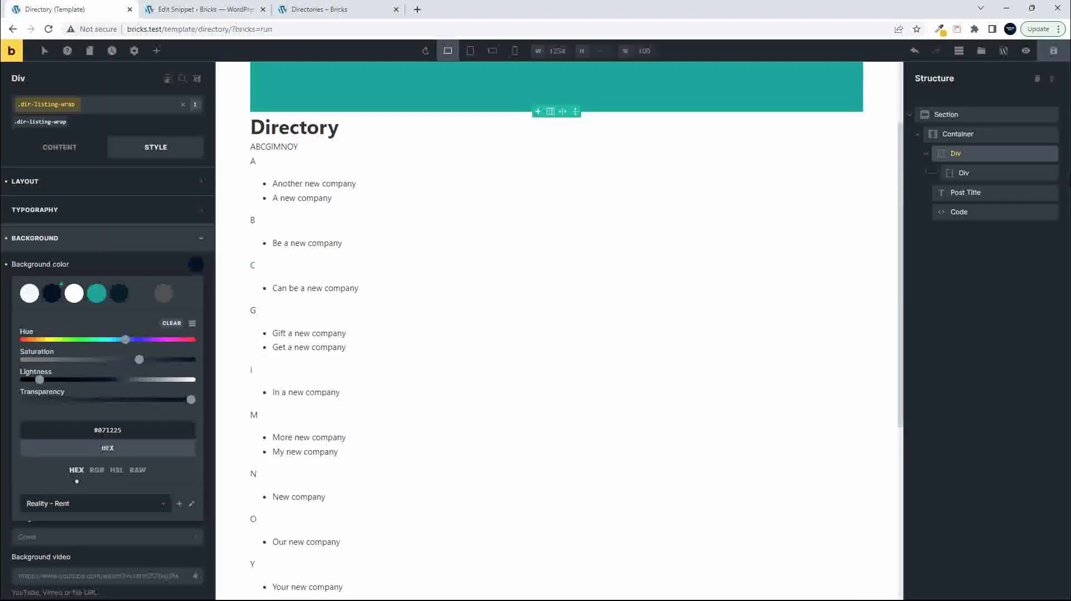
left_click(132, 183)
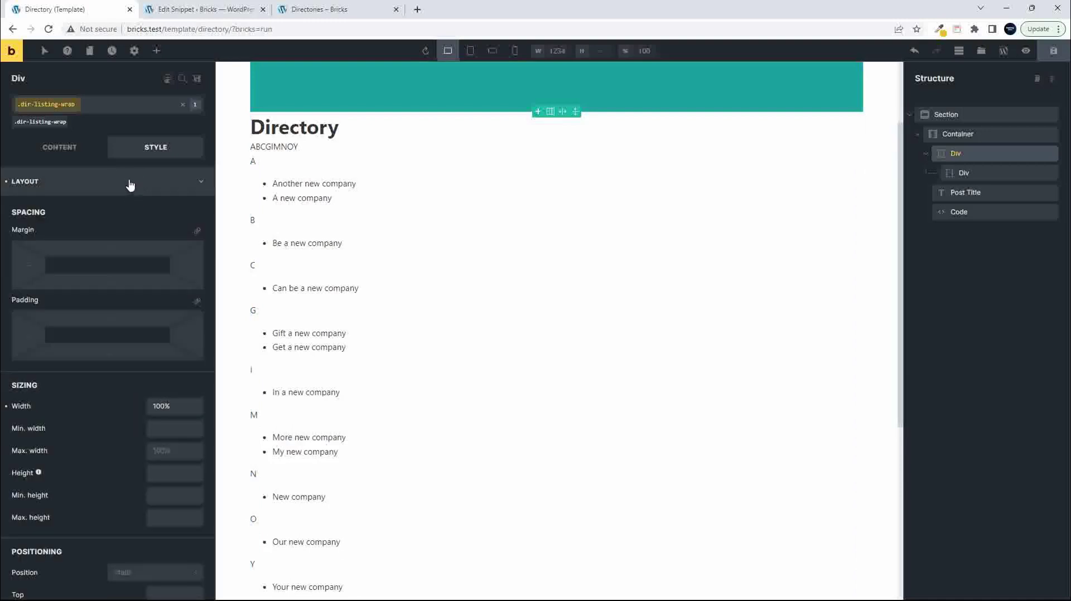
left_click(108, 319)
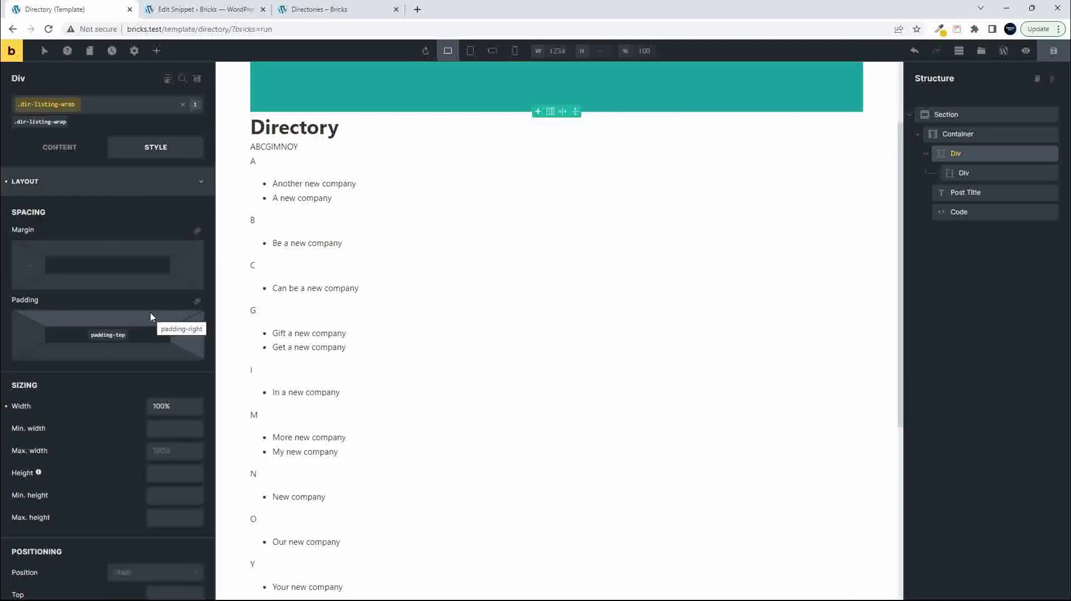
type("5")
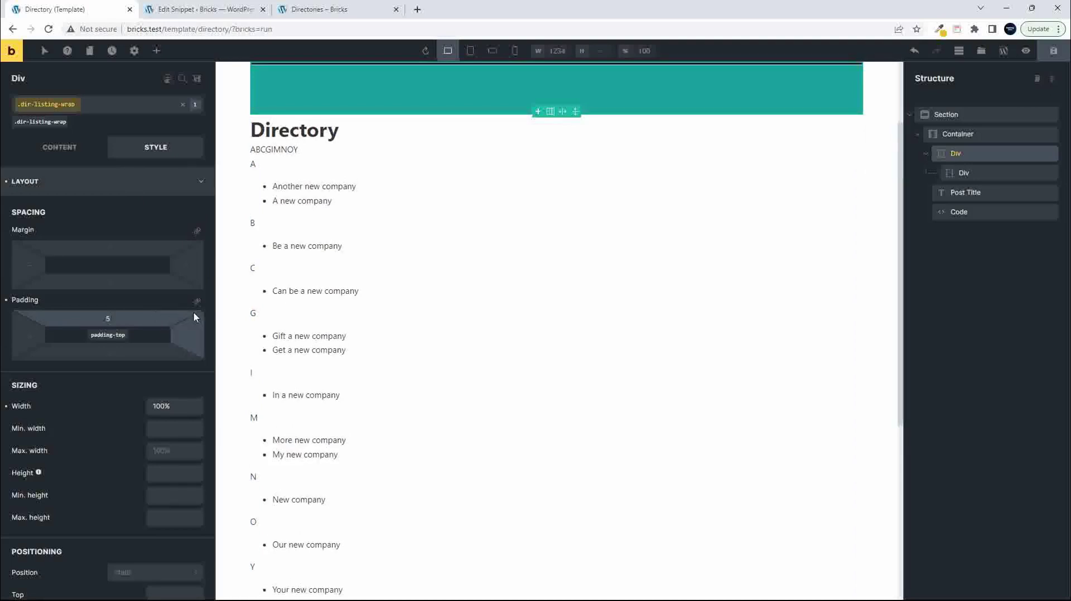
left_click(197, 303)
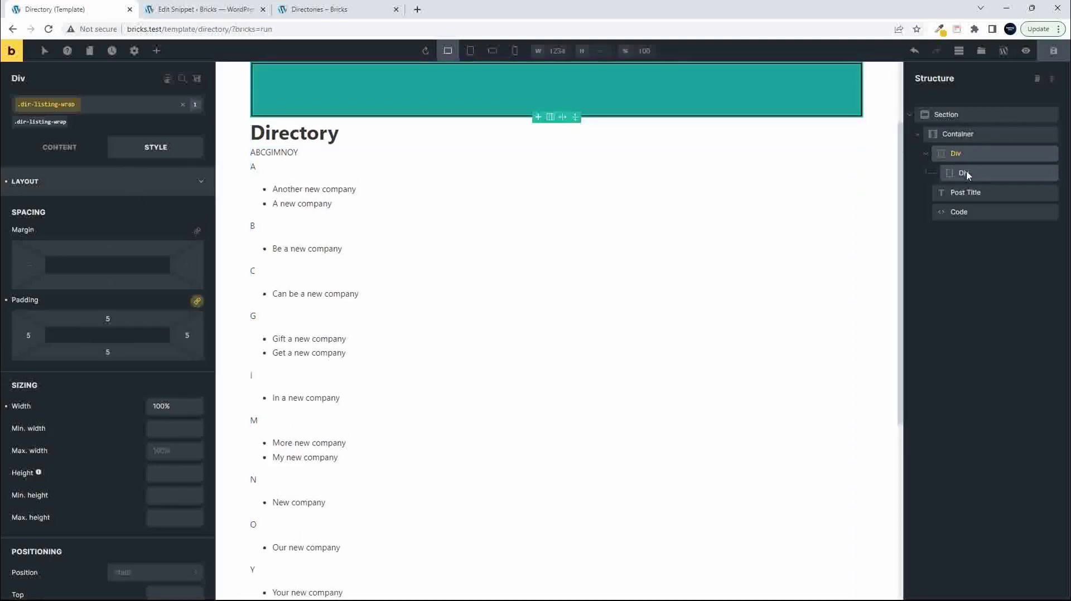
Set the padding of the inner div's .dir-nav-letter class to 5 on all four sides and save the template
left_click(981, 173)
left_click(112, 313)
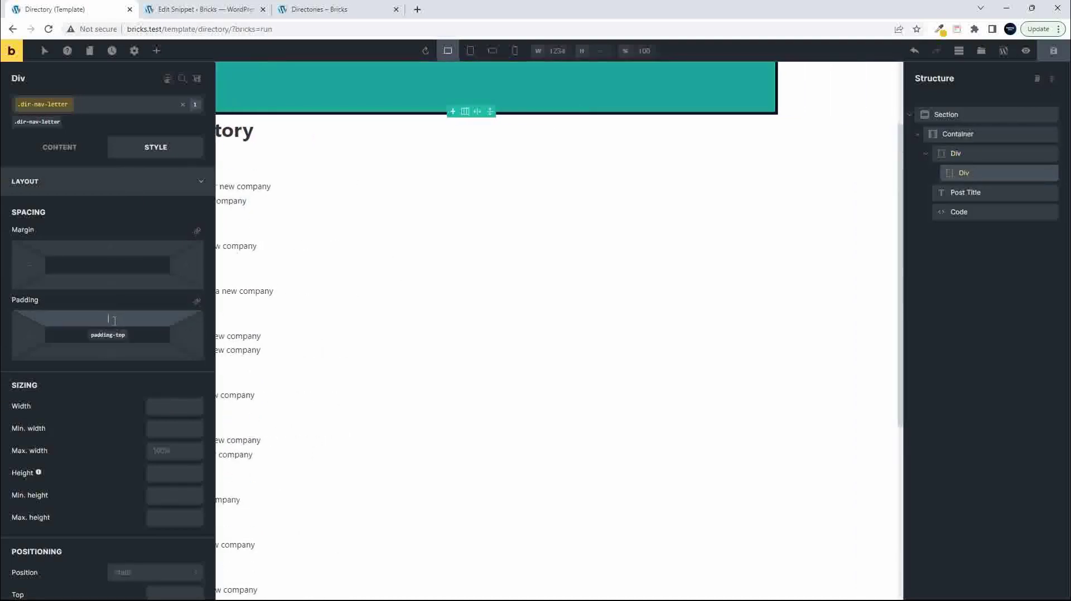
type("5")
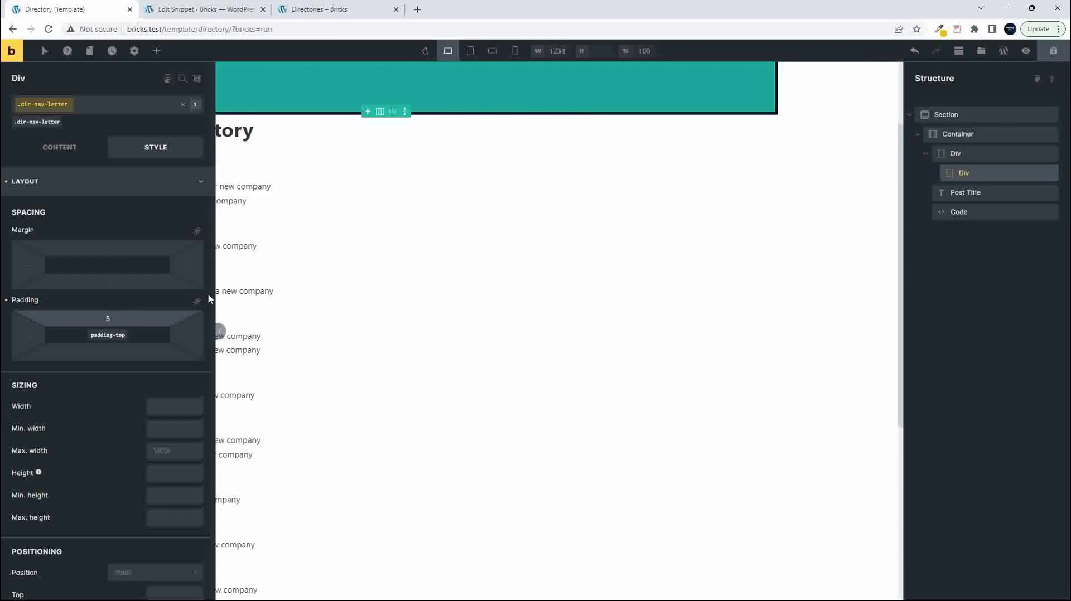
left_click(196, 302)
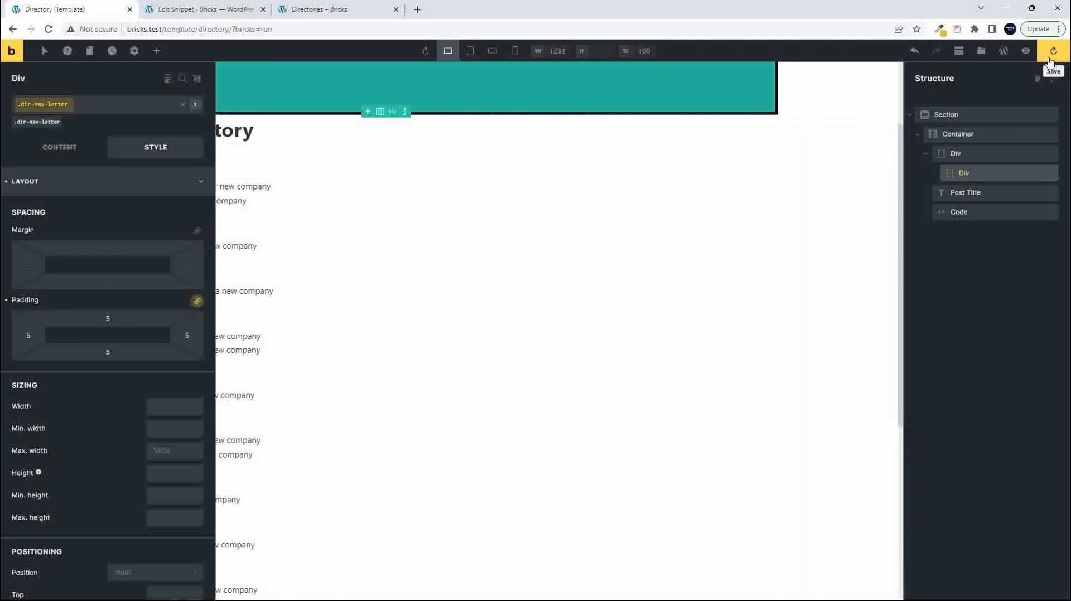
left_click(1053, 51)
Reload the published directory page, inspect the teal bar's div, and copy the brxe-div class name from its markup
left_click(312, 7)
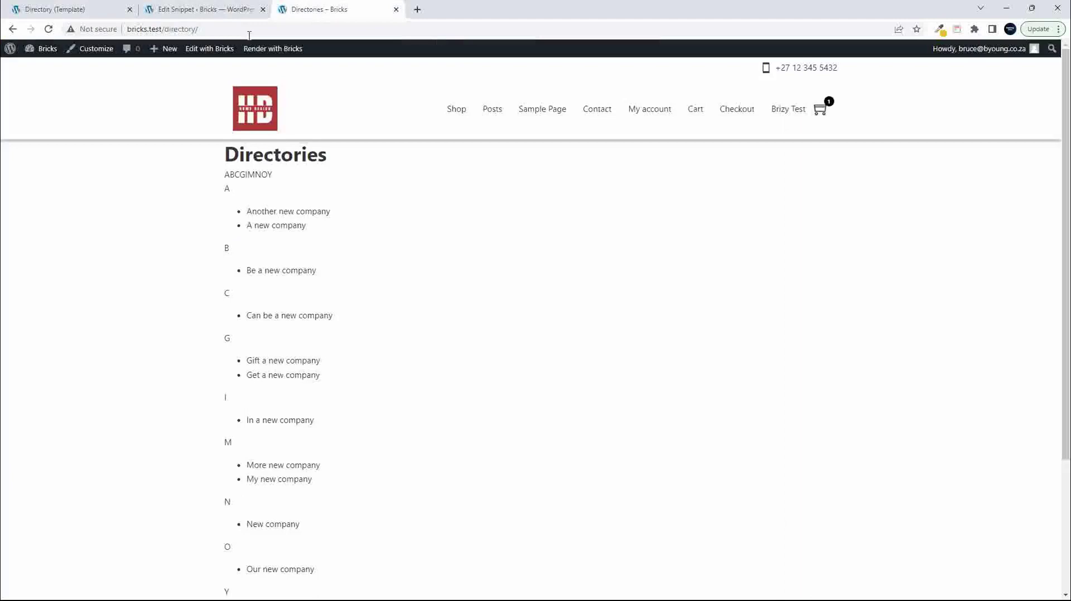
left_click(48, 30)
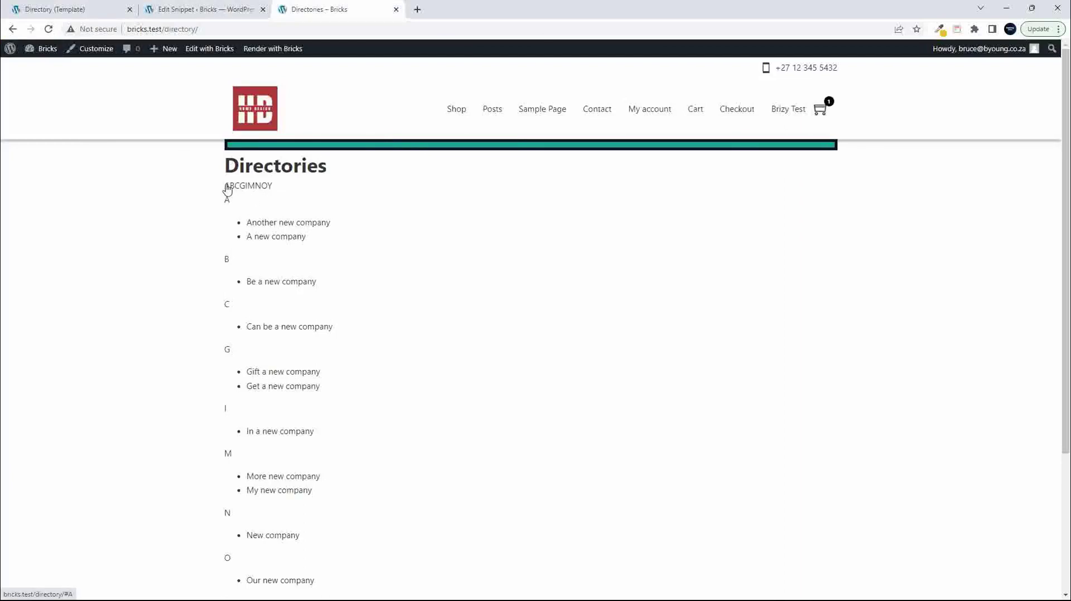
right_click(249, 149)
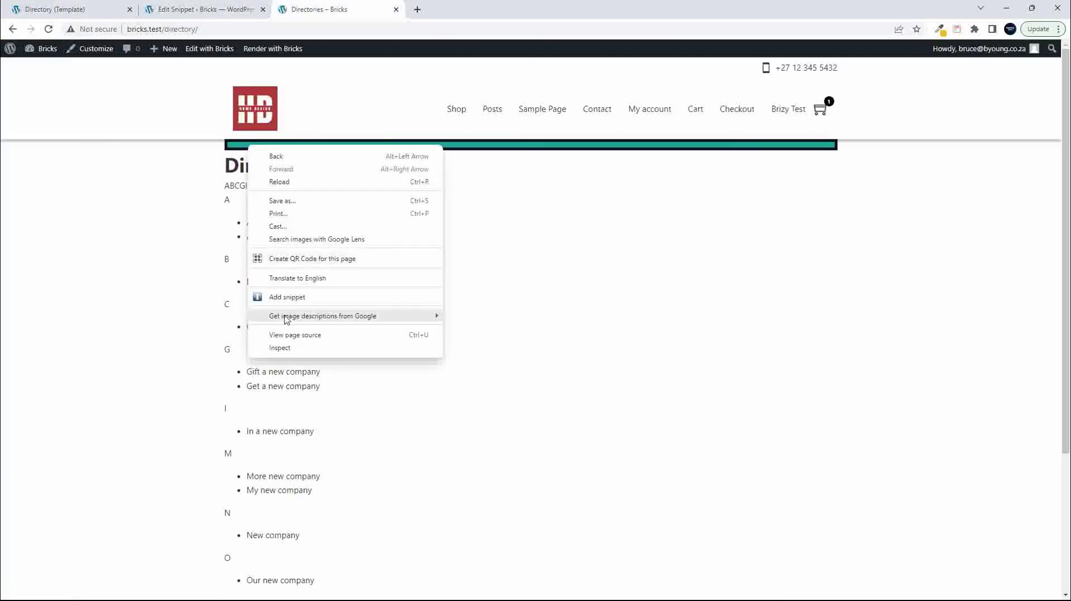
left_click(329, 351)
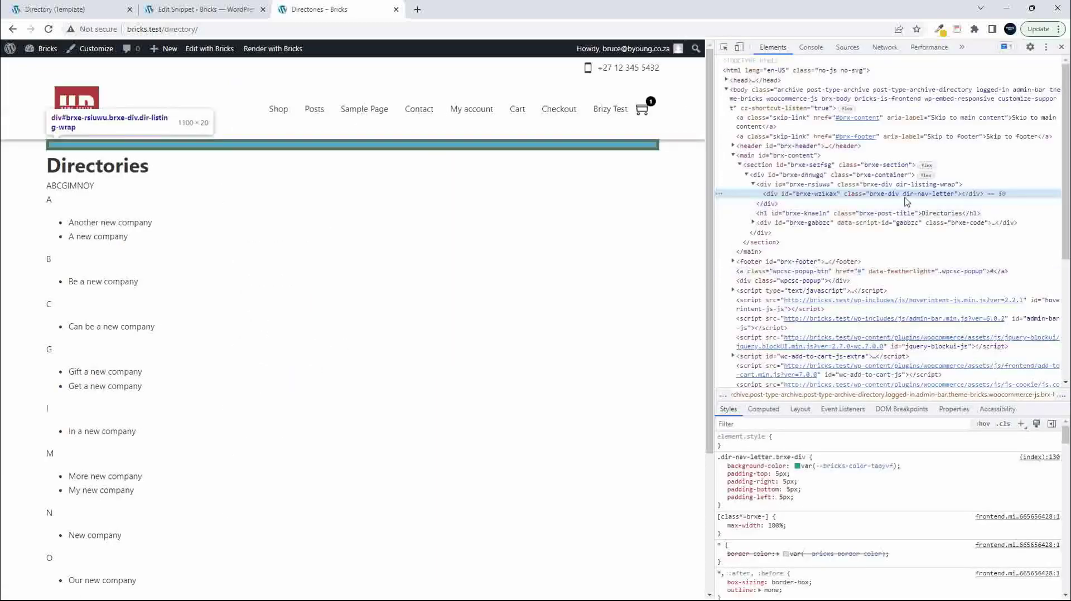
double_click(884, 196)
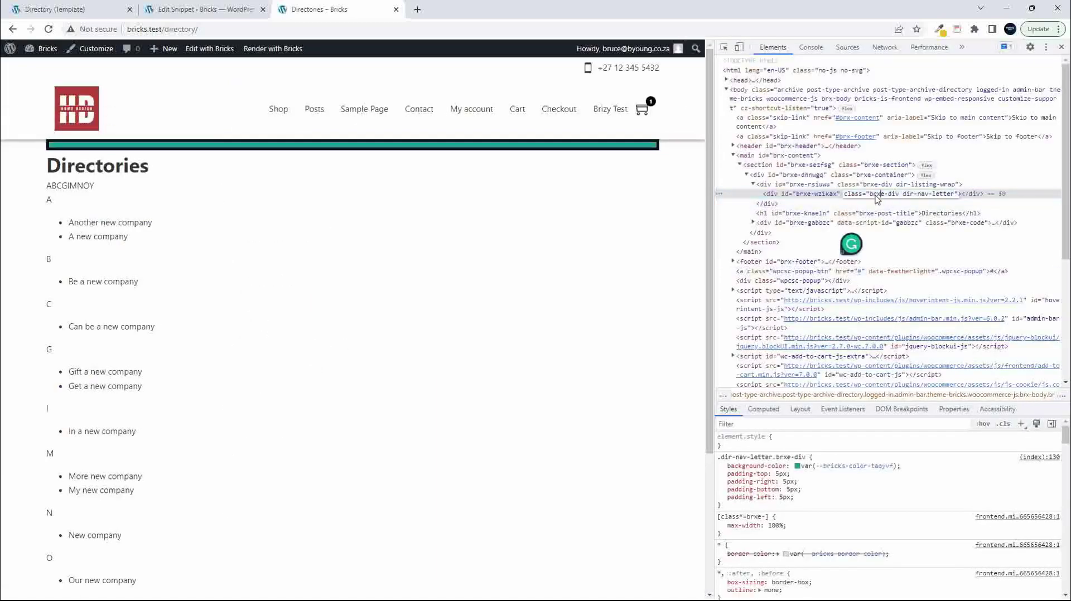
left_click_drag(869, 194, 896, 198)
Add the brxe-div class before dir-listing-wrap and dir-nav-letter in the Directories with Nav snippet and save the changes
left_click(190, 13)
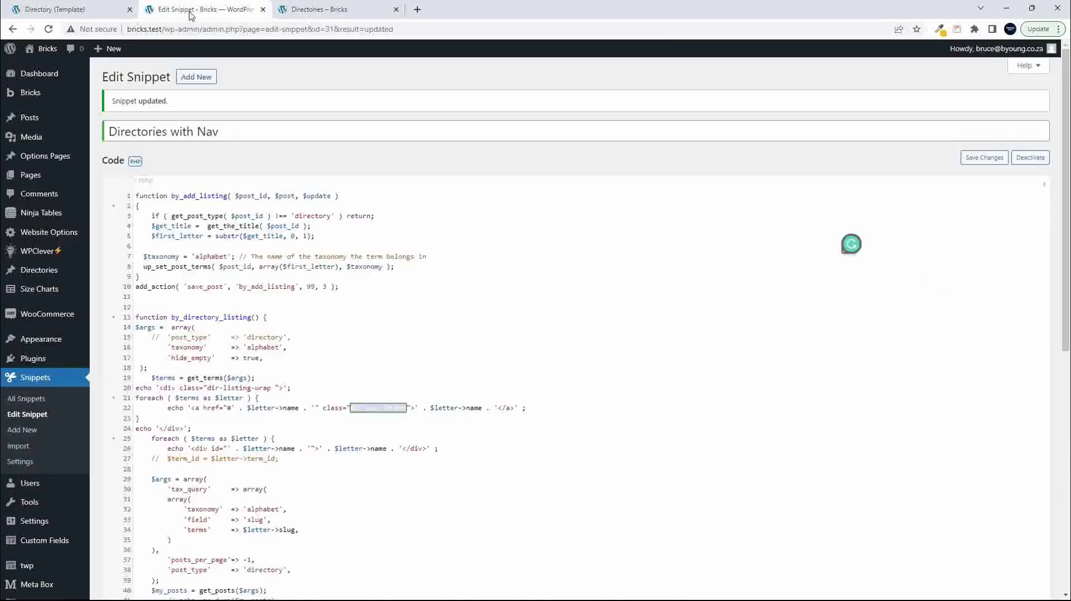
left_click(204, 388)
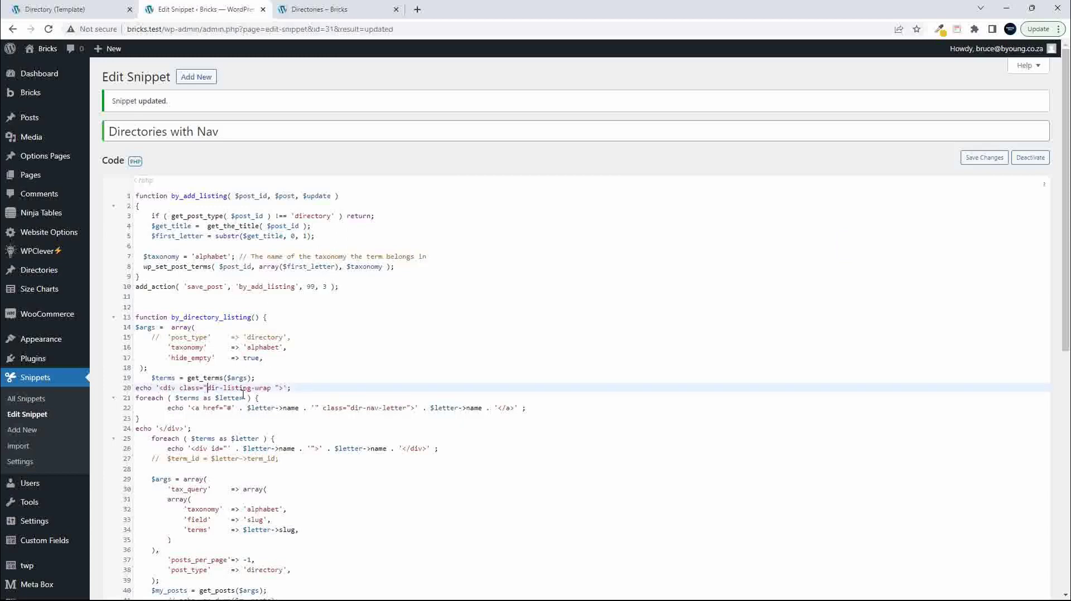
type("brxe-div")
left_click(352, 408)
type("brxe-div")
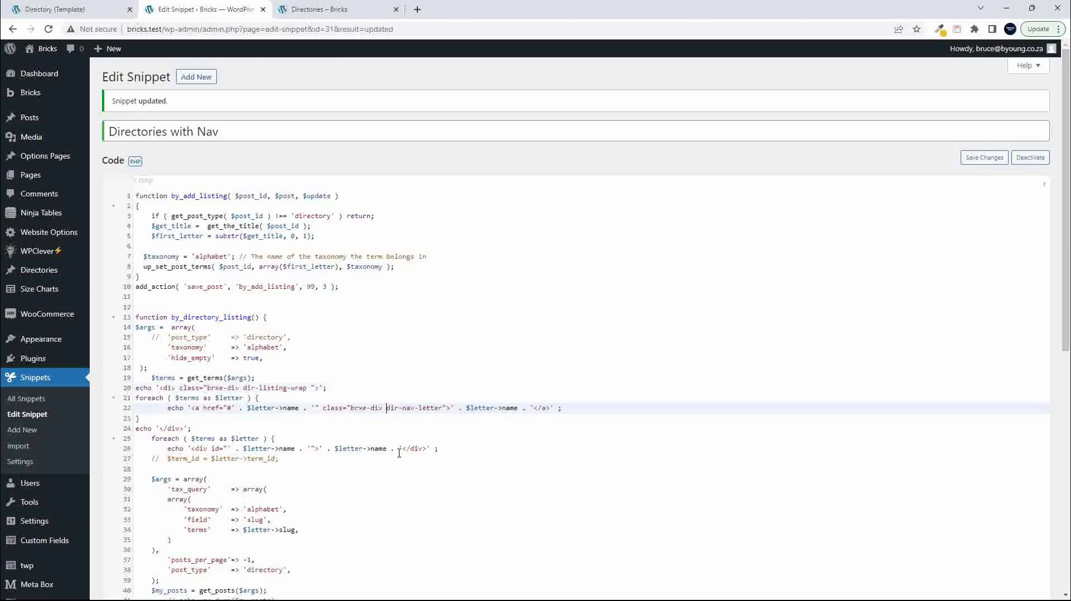
scroll(394, 536, "down", 8)
left_click(130, 546)
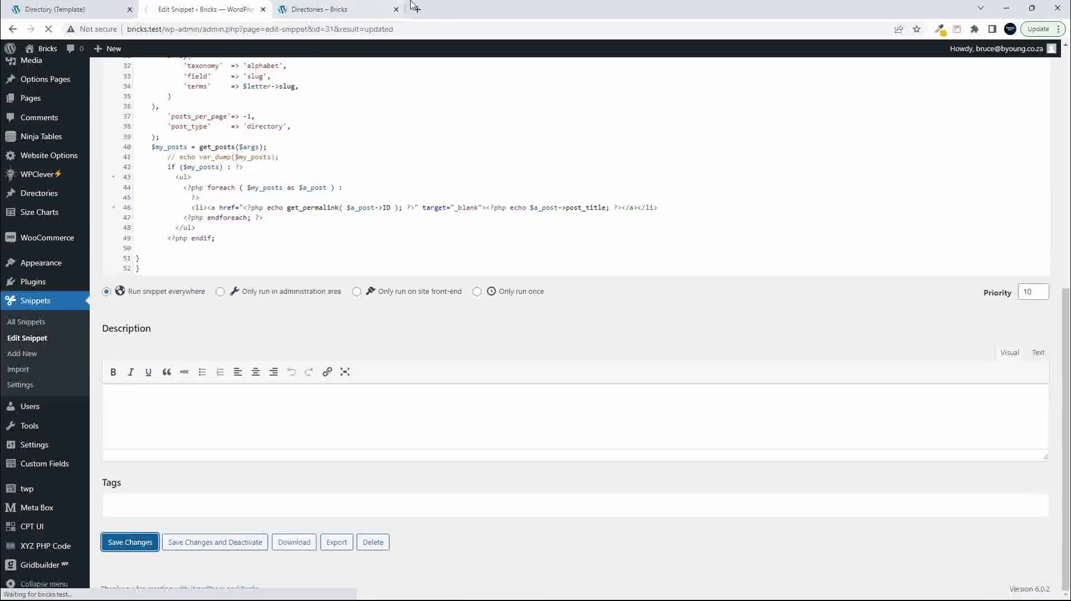
Reload the published directory page and check the styling of the letter navigation
left_click(357, 14)
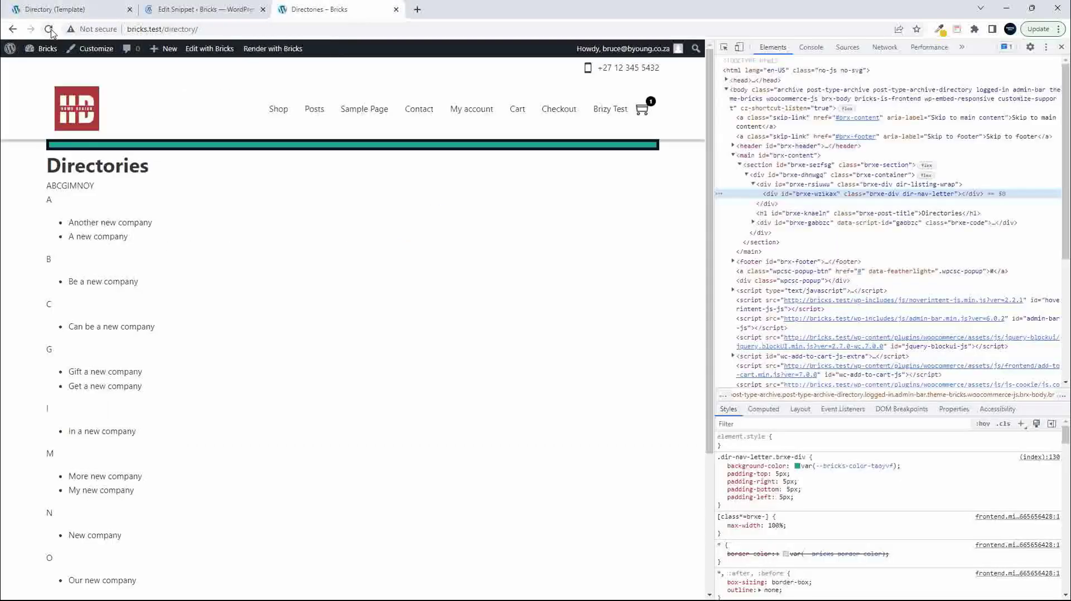
key("F5")
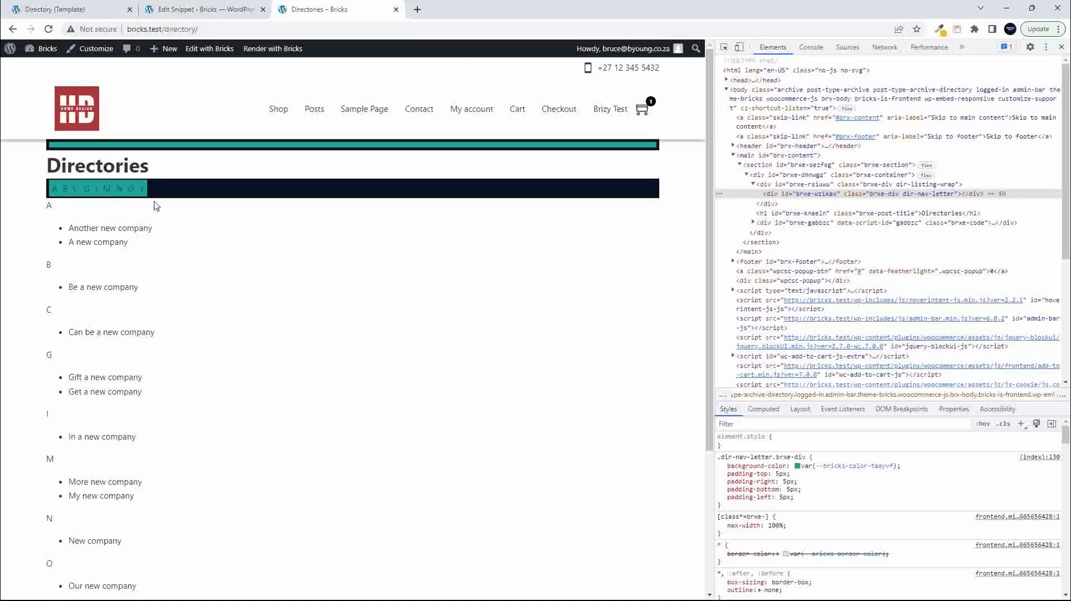
left_click(215, 16)
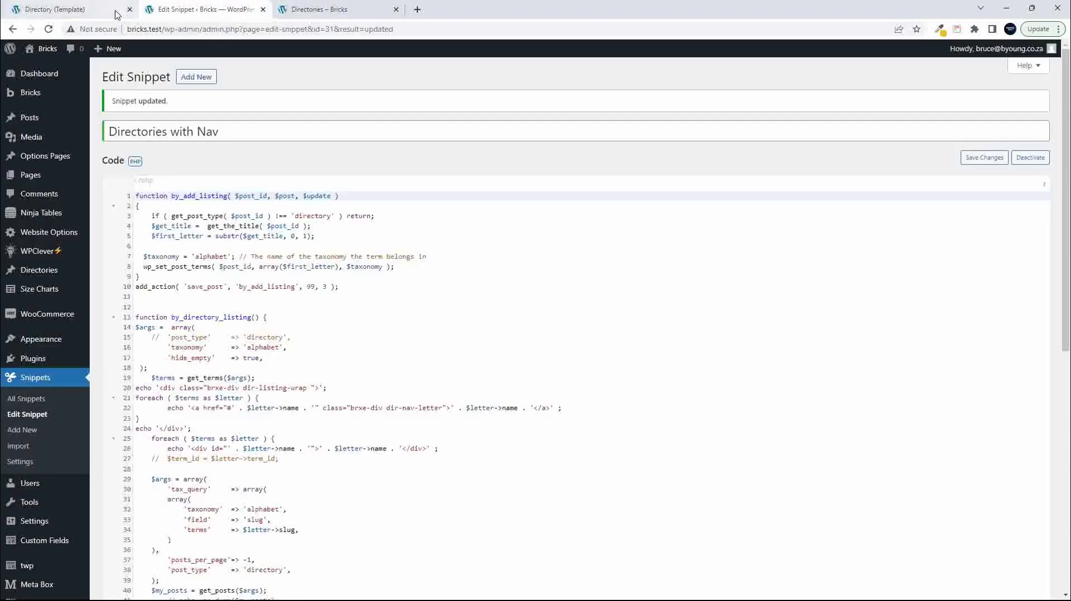
left_click(307, 10)
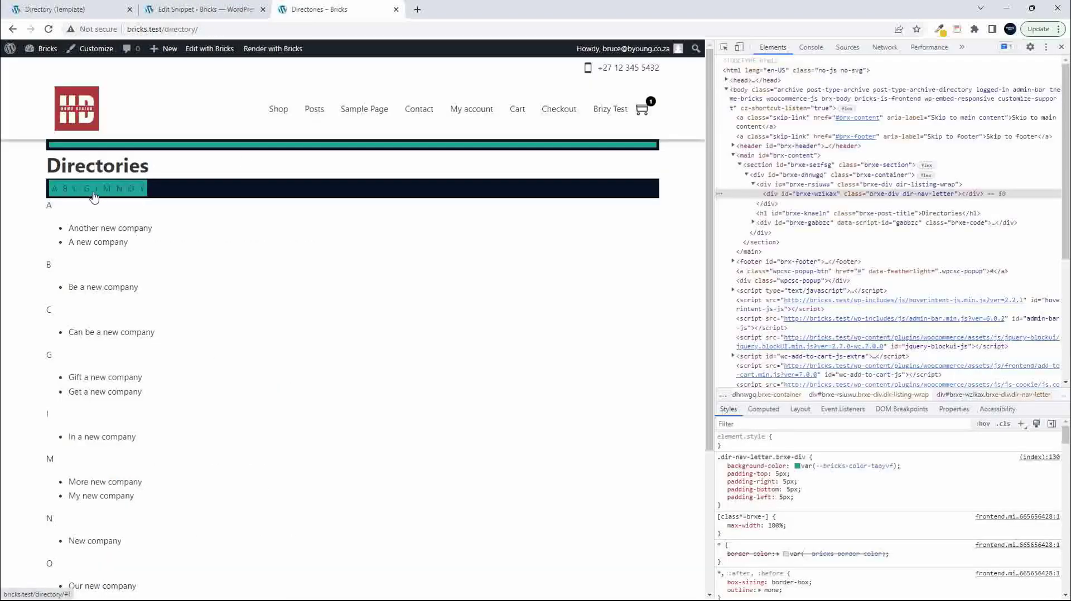
Set the .dir-nav-letter class's padding to 10 on all sides and its left and right margins to 3
left_click(98, 14)
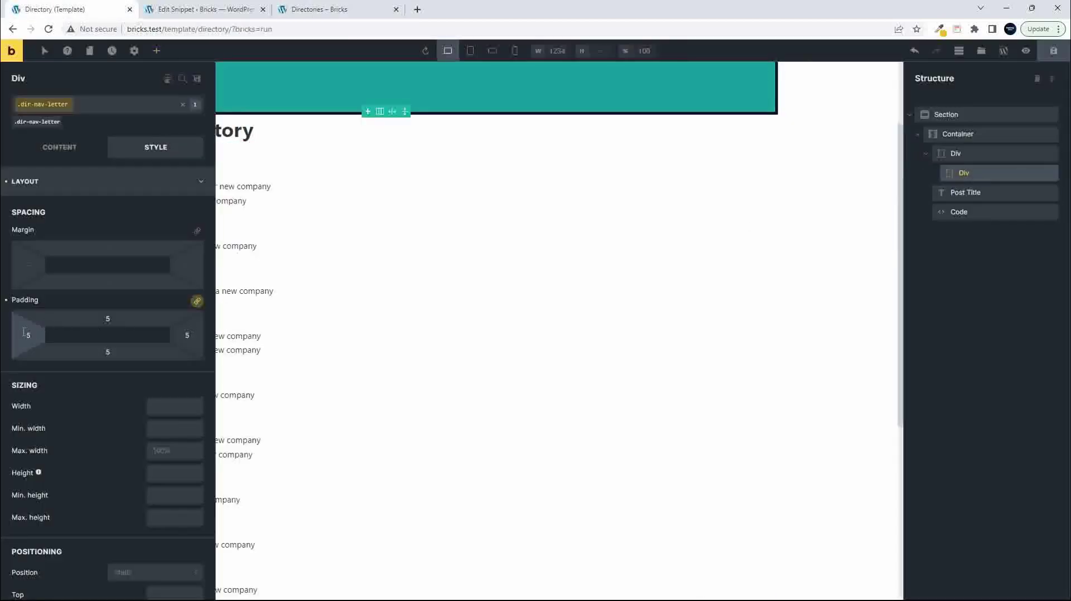
left_click(37, 335)
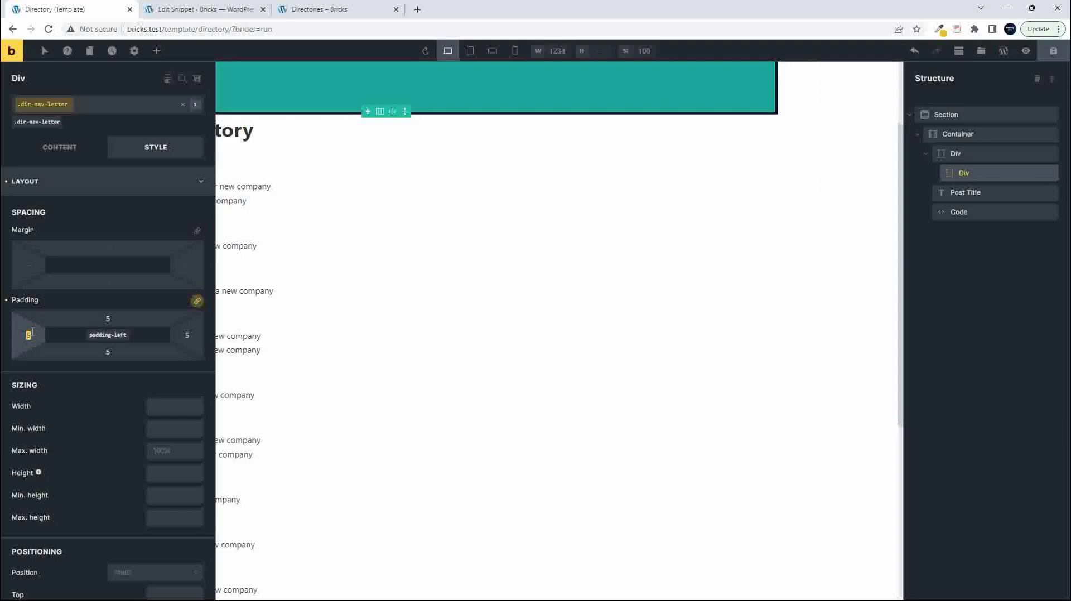
left_click(32, 265)
type("3")
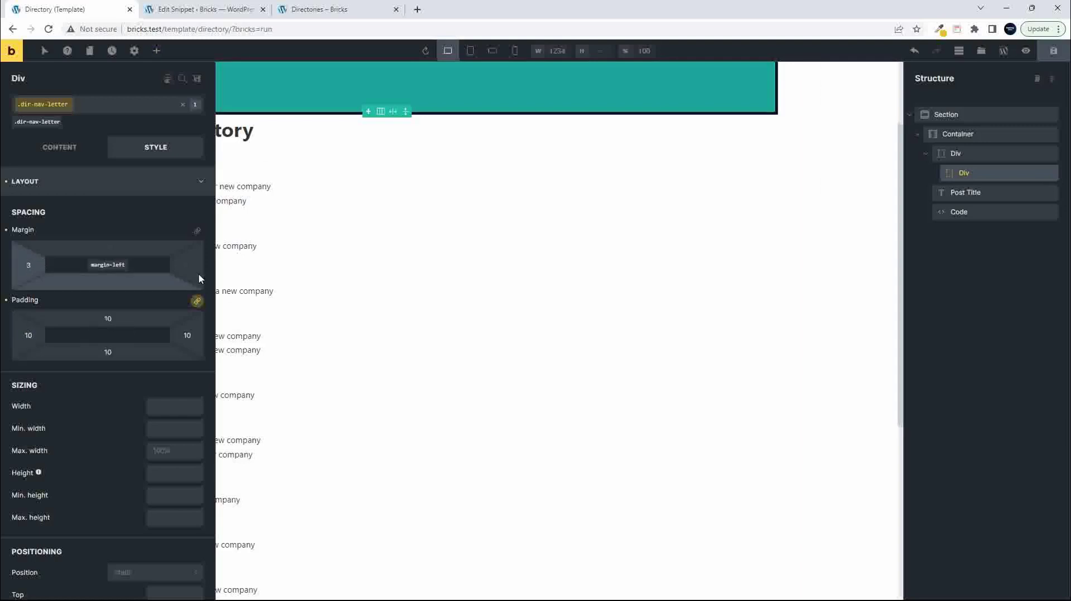
left_click(187, 266)
type("3")
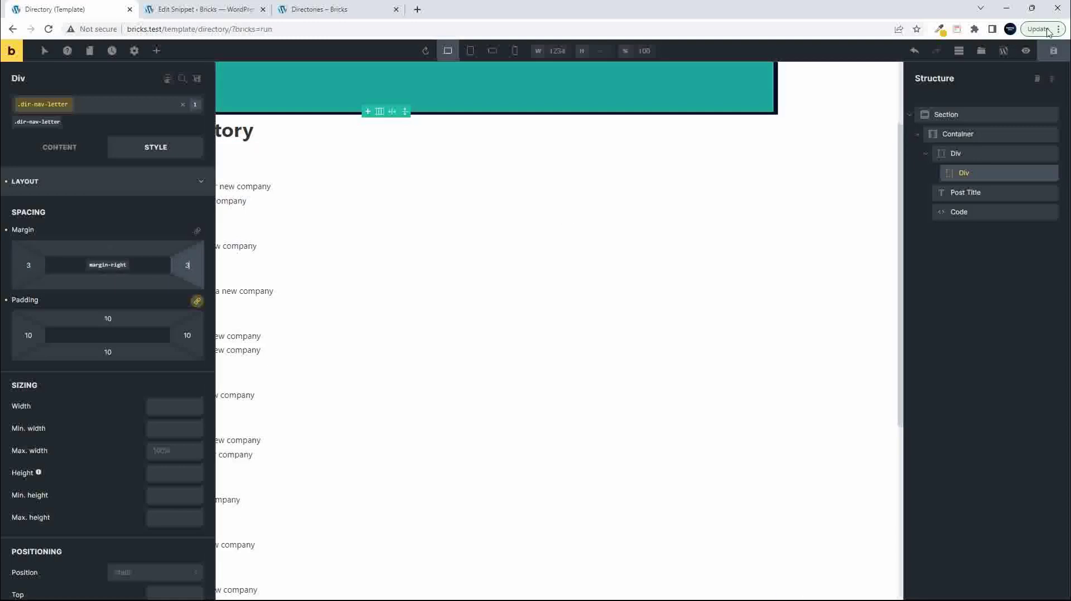
Save the template and reload the published directory page to check the letter spacing
left_click(1053, 51)
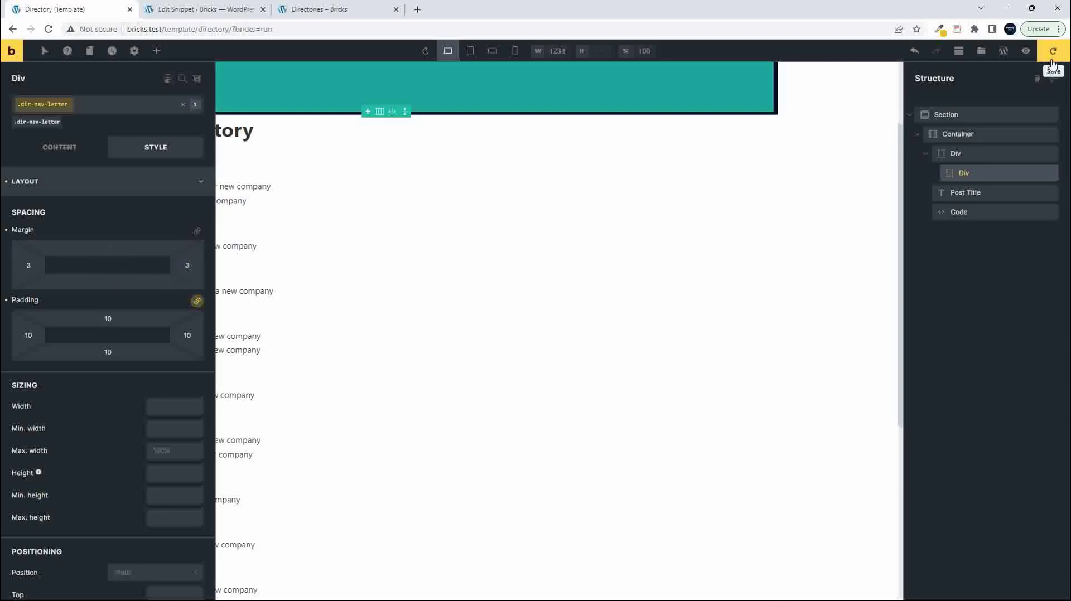
left_click(314, 8)
left_click(42, 32)
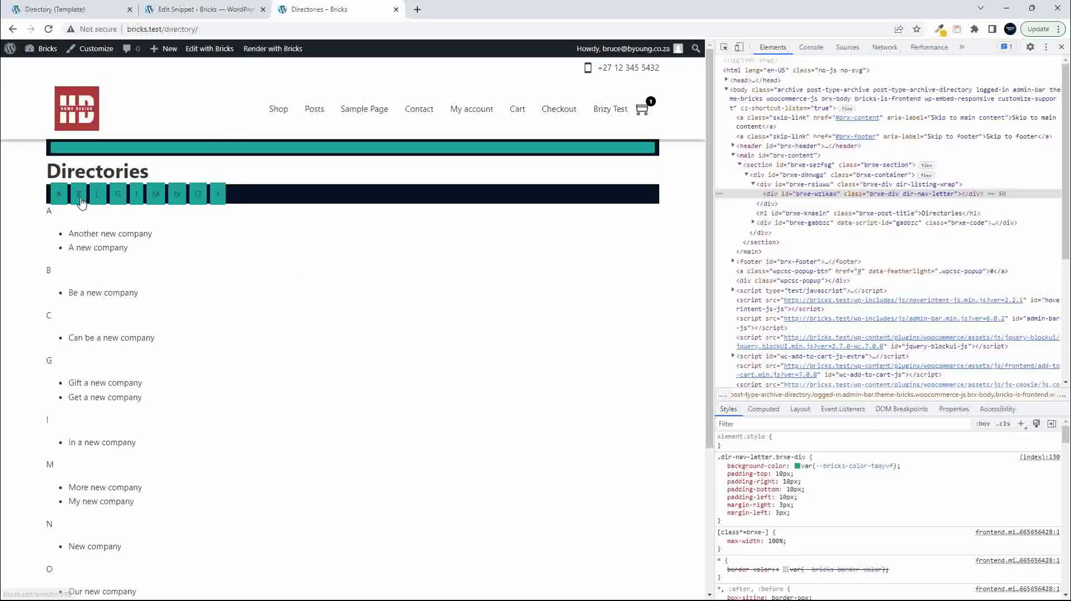
Return to the Directory template and set the .dir-listing-wrap class's display to flex
left_click(92, 10)
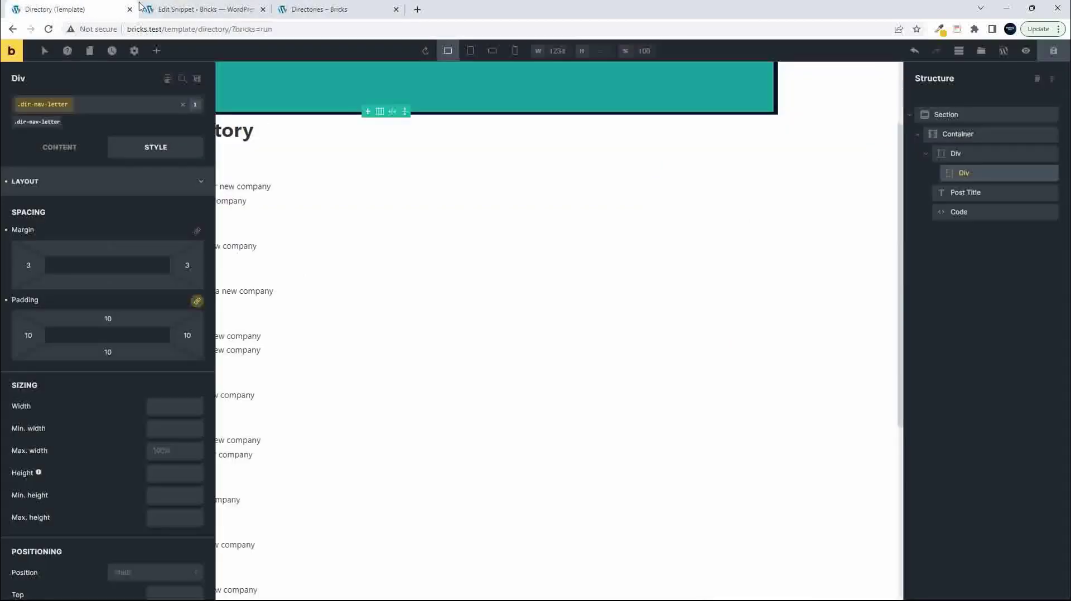
left_click(971, 153)
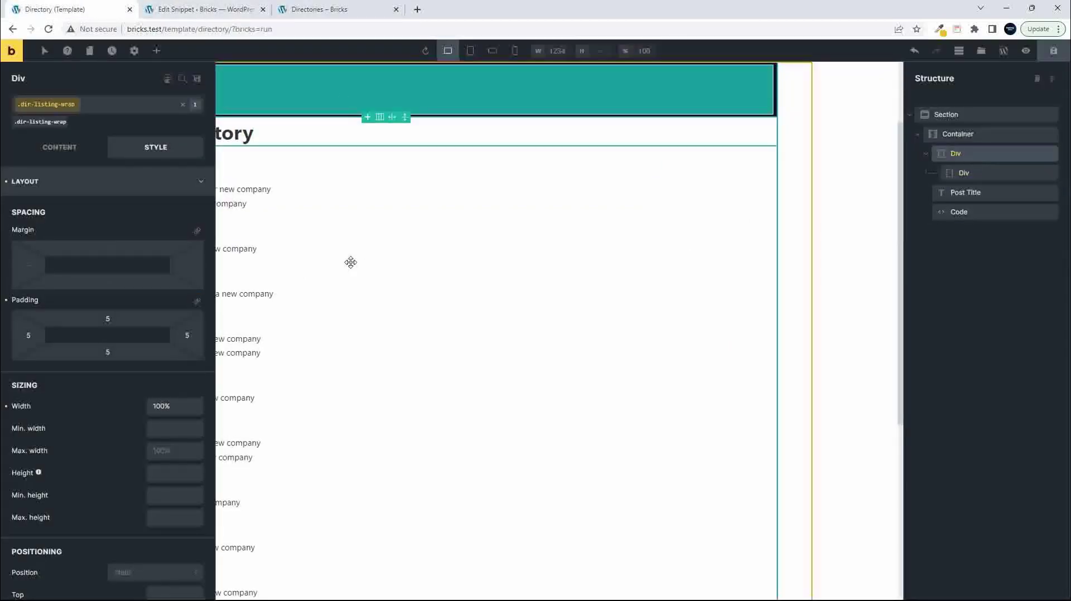
left_click(60, 147)
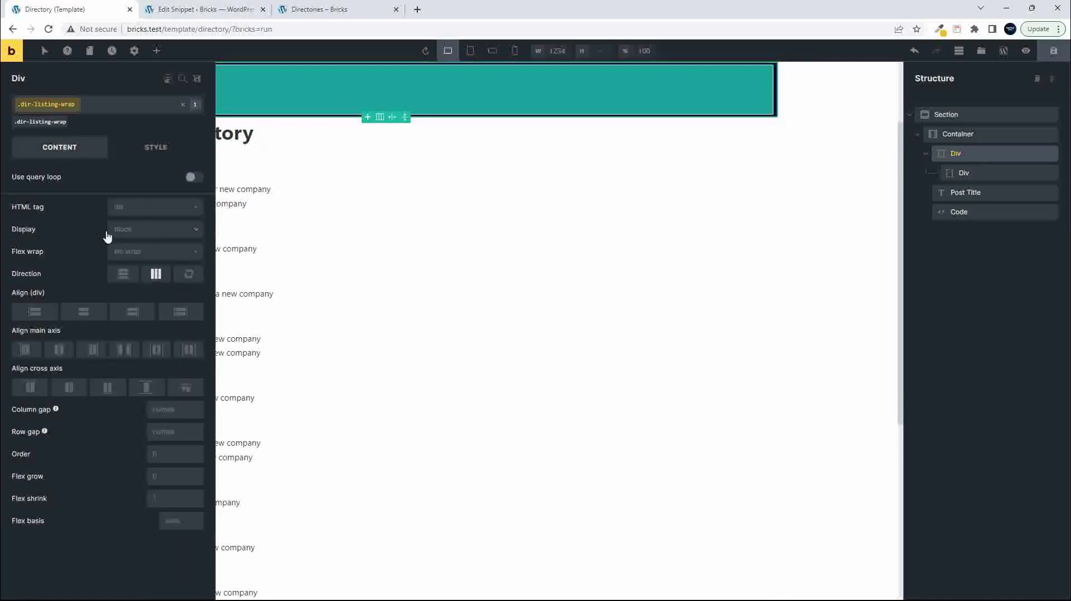
left_click(136, 236)
left_click(132, 247)
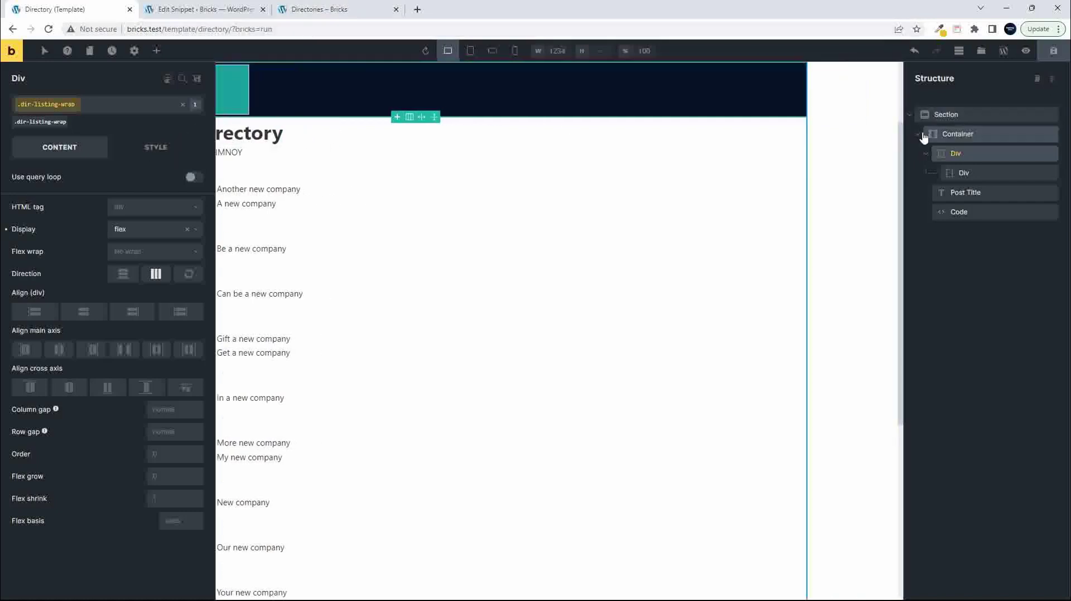
Give the .dir-nav-letter class a border radius of 5 on all corners
left_click(965, 175)
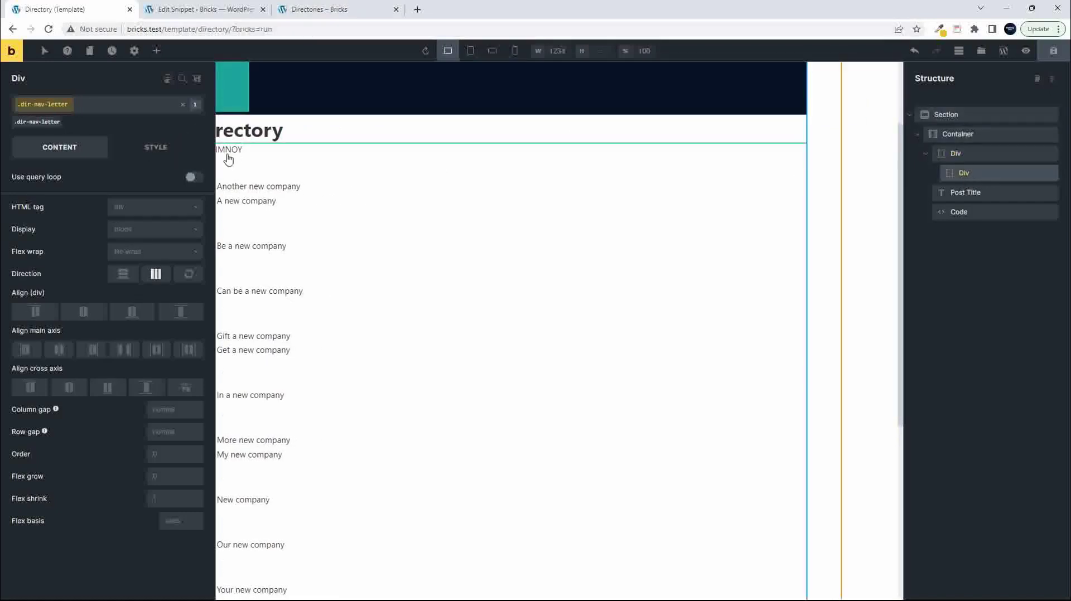
left_click(146, 146)
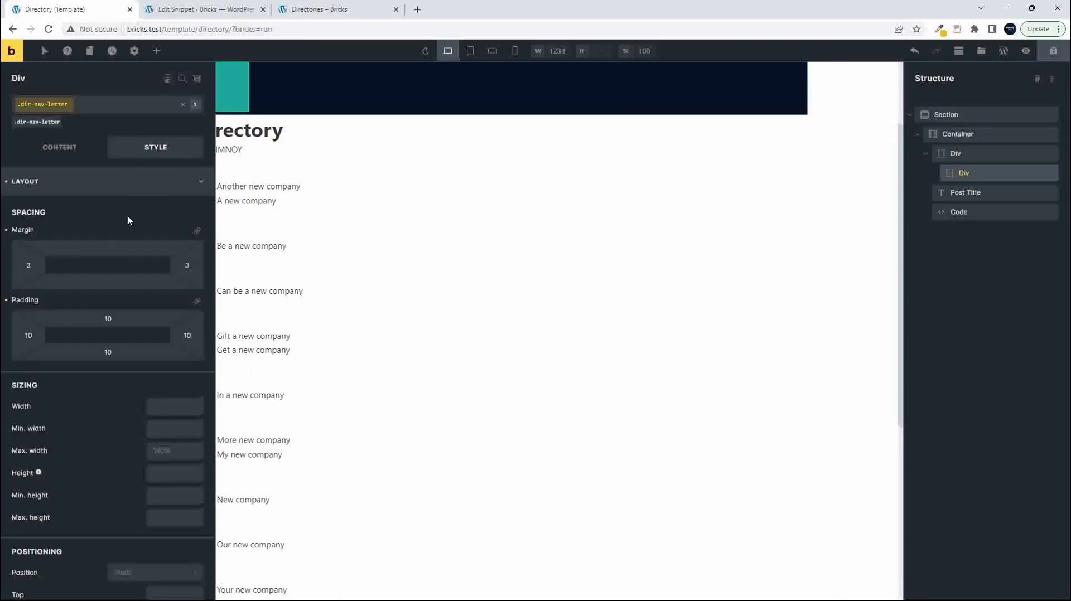
left_click(139, 184)
left_click(98, 274)
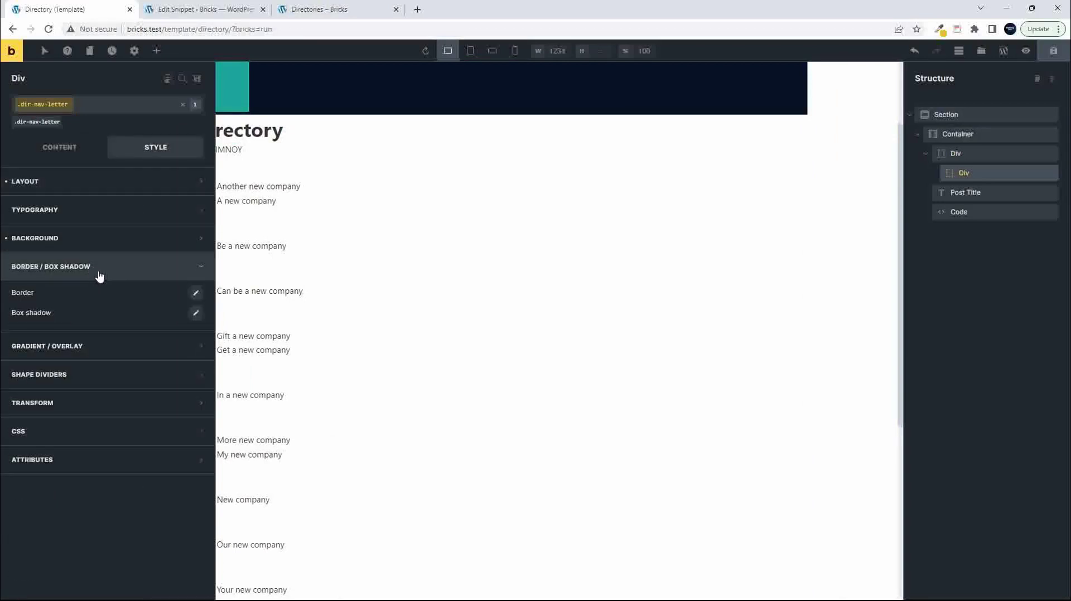
left_click(196, 294)
left_click(43, 441)
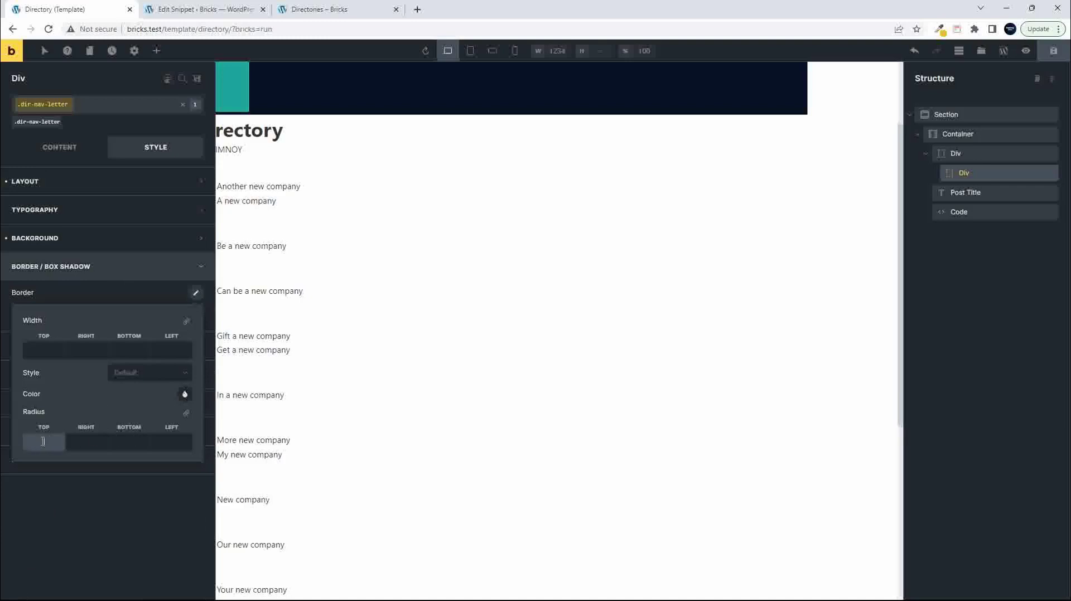
left_click(185, 396)
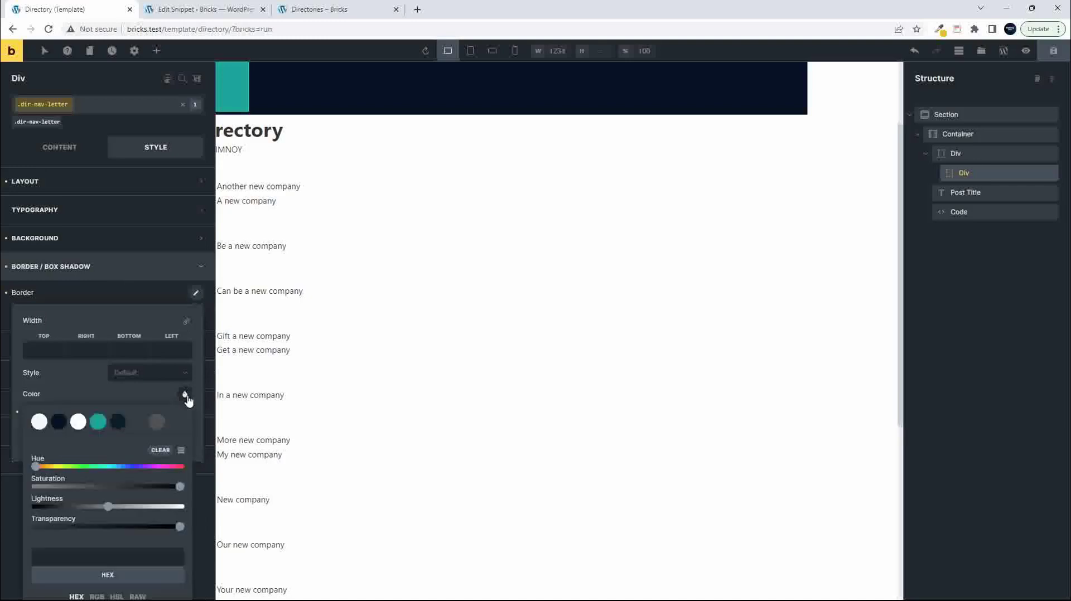
left_click(169, 402)
left_click(186, 413)
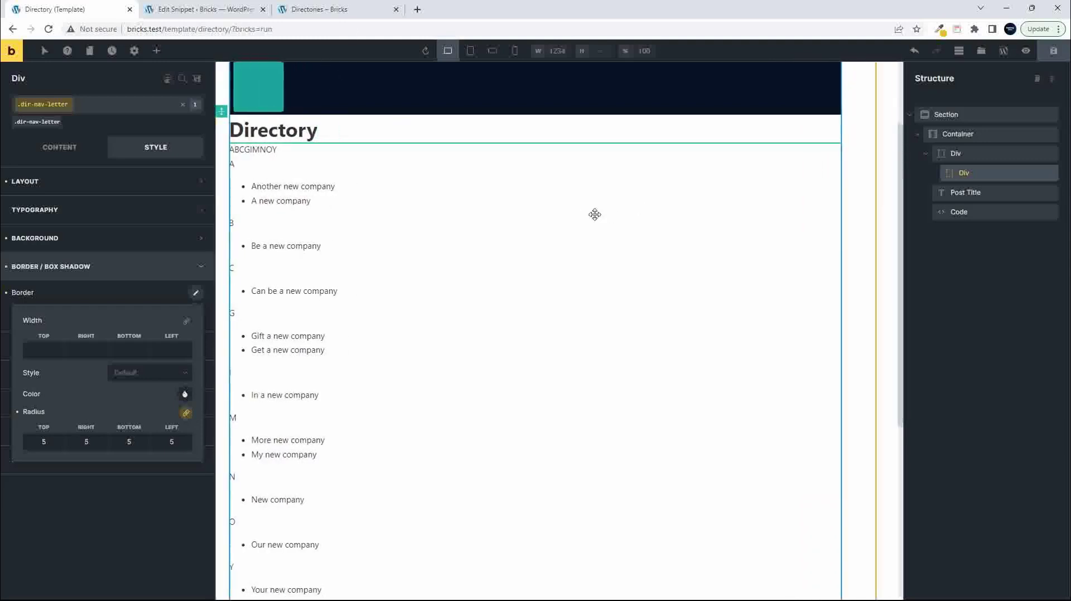
Give the .dir-listing-wrap class a border radius of 5 on all corners
left_click(768, 109)
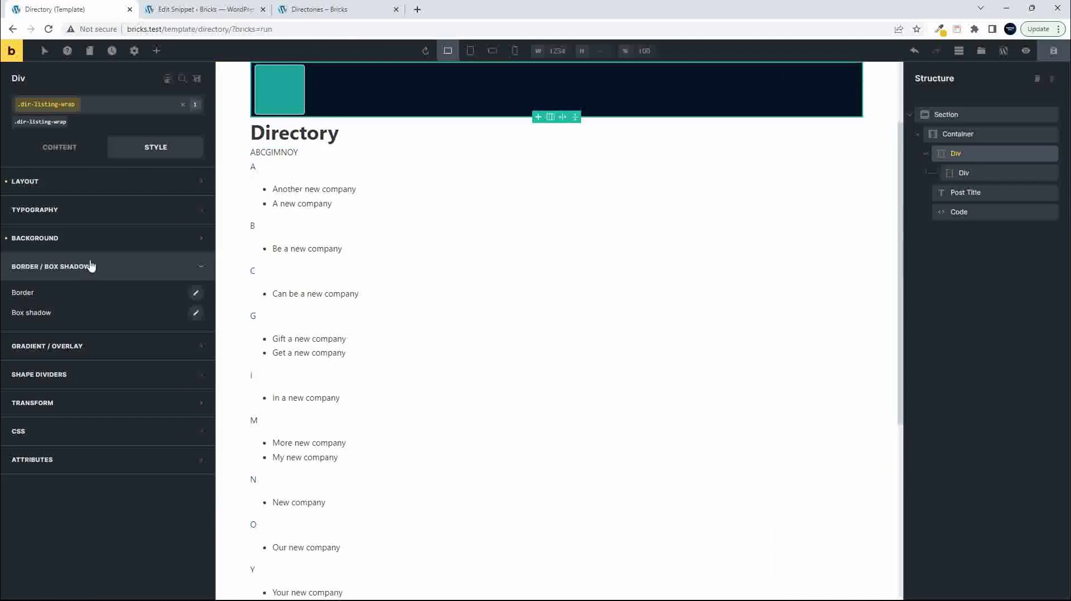
left_click(196, 294)
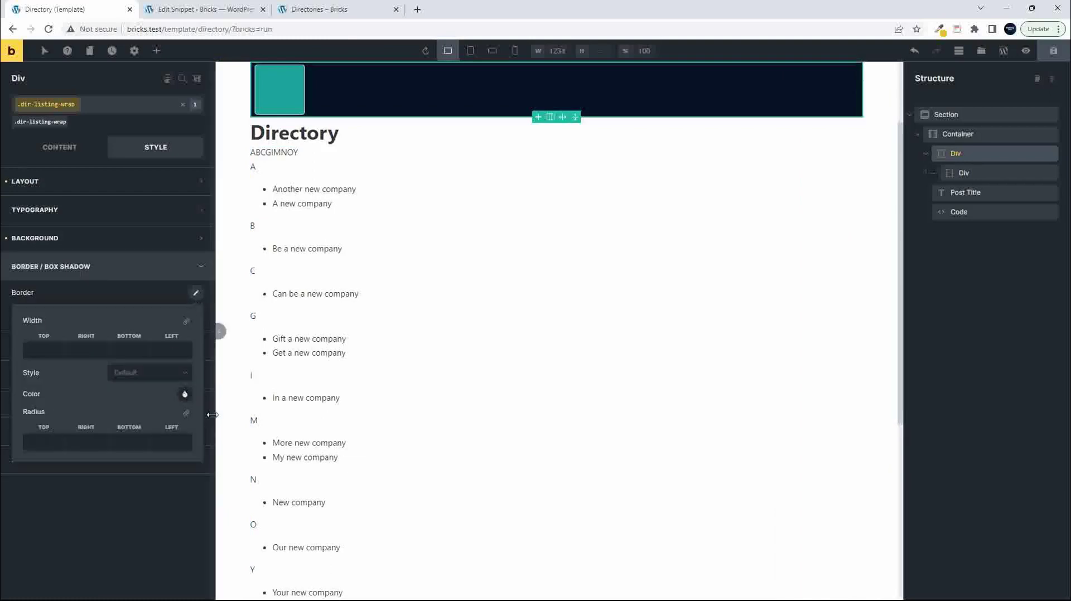
left_click(178, 438)
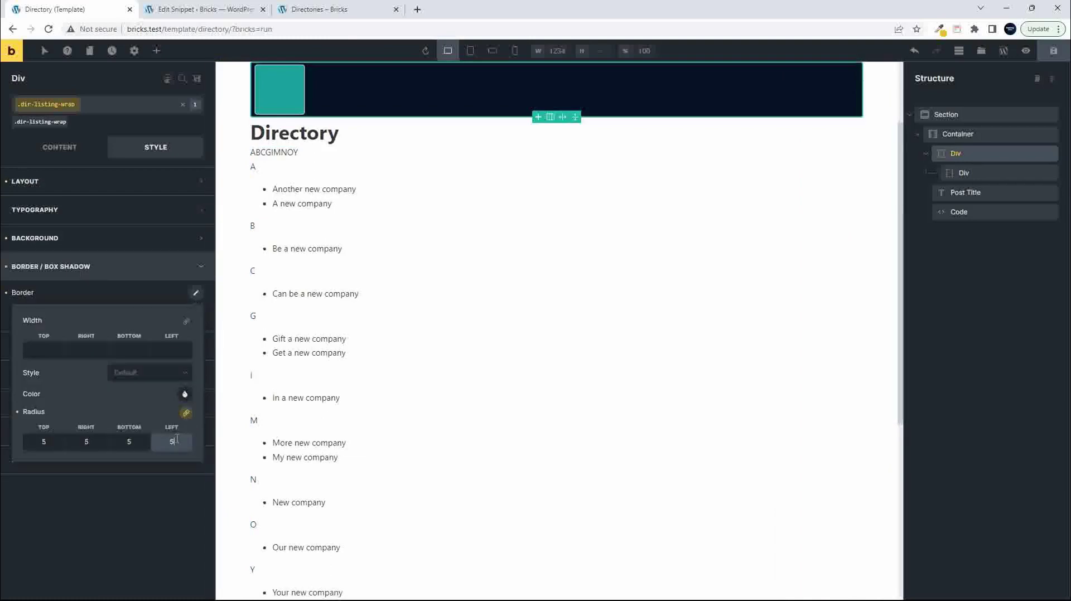
type("5")
Save the template and reload the published directory page to check the flex layout and rounded corners
left_click(1053, 52)
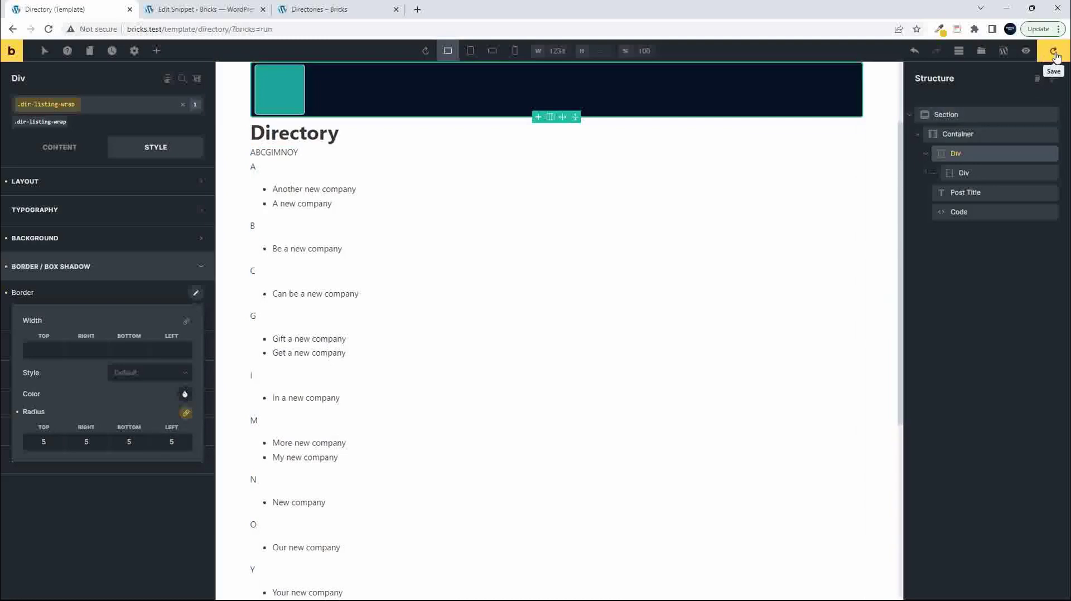
left_click(138, 191)
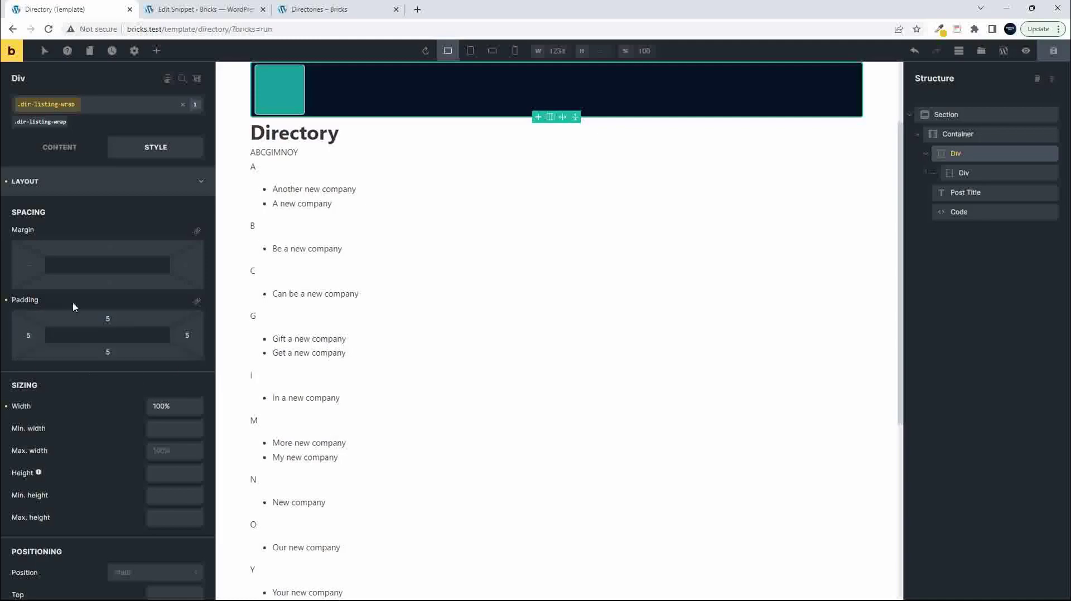
left_click(323, 9)
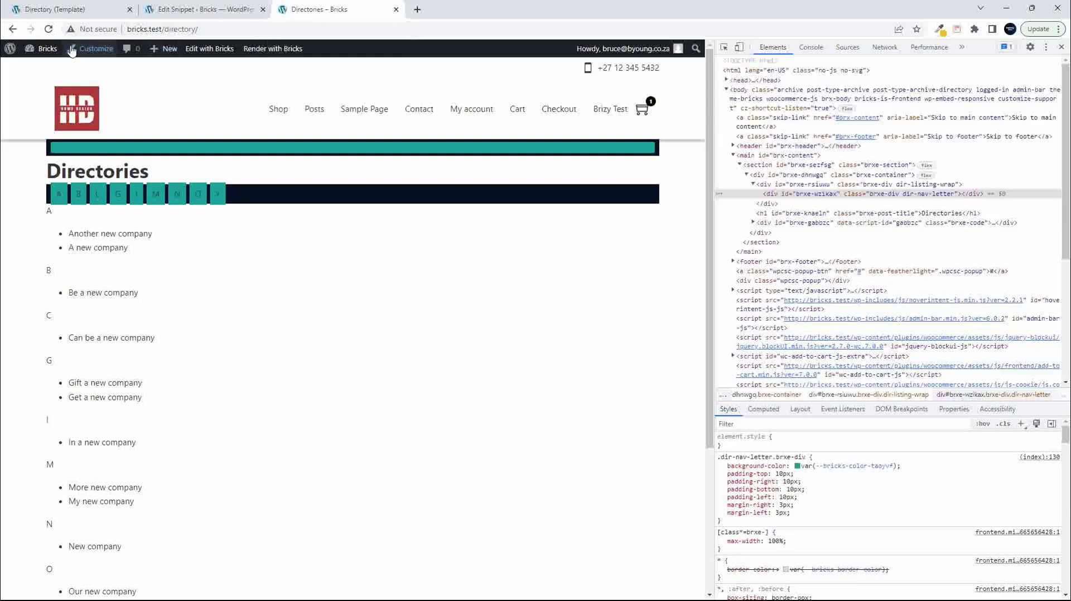
left_click(49, 29)
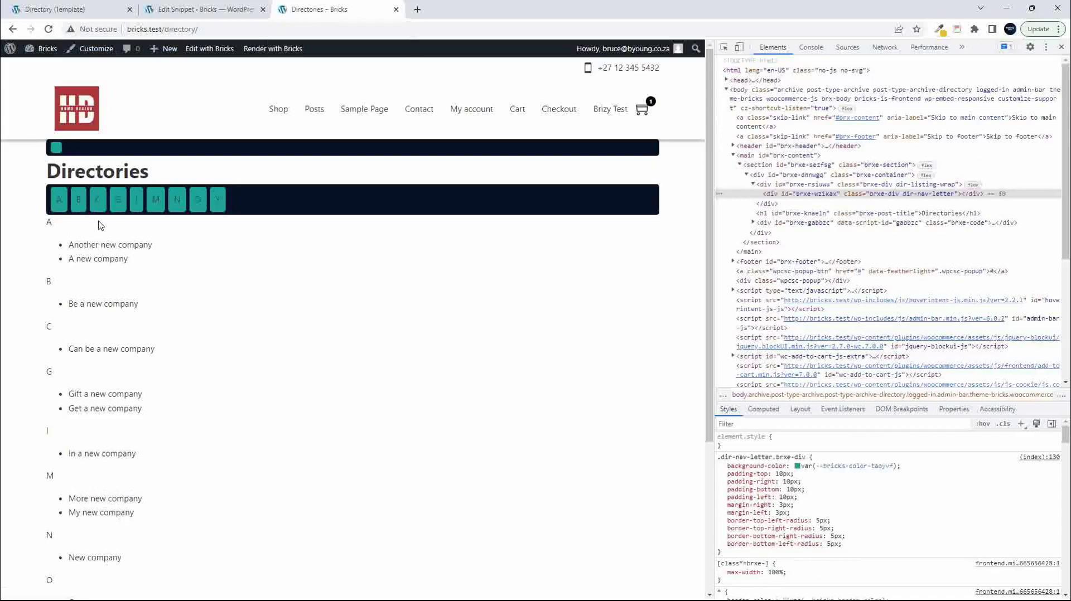
Set the .dir-nav-letter class's left and right padding to 15 in the Directory template
left_click(72, 10)
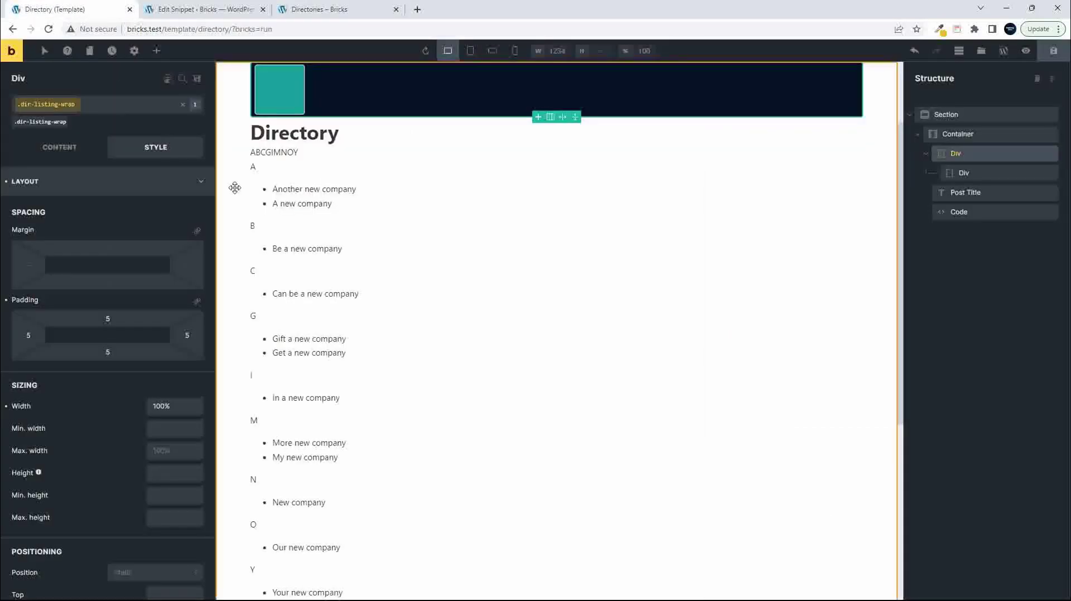
double_click(26, 336)
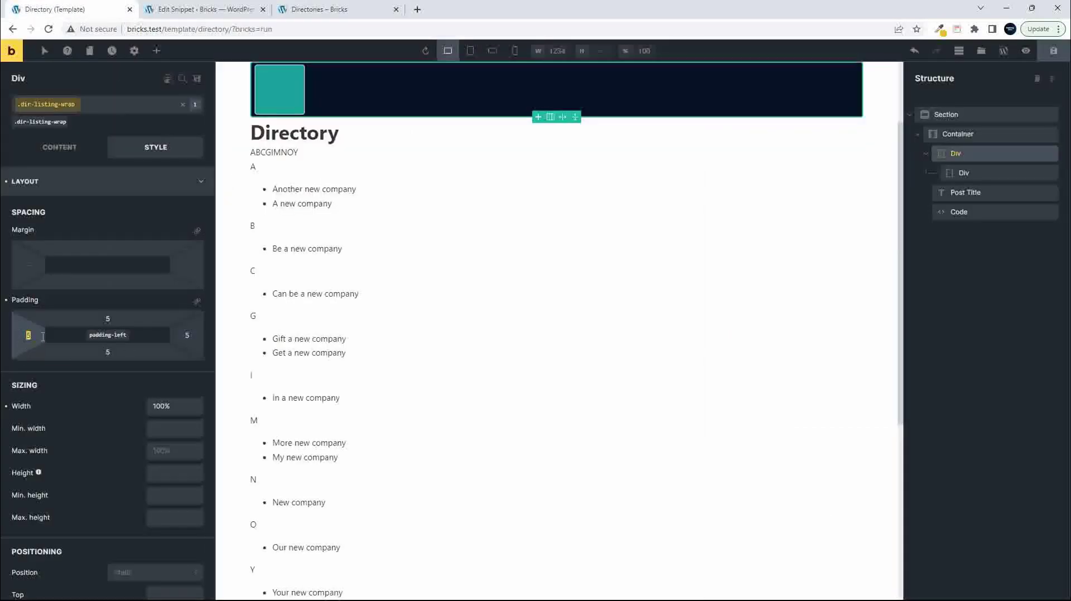
left_click(970, 177)
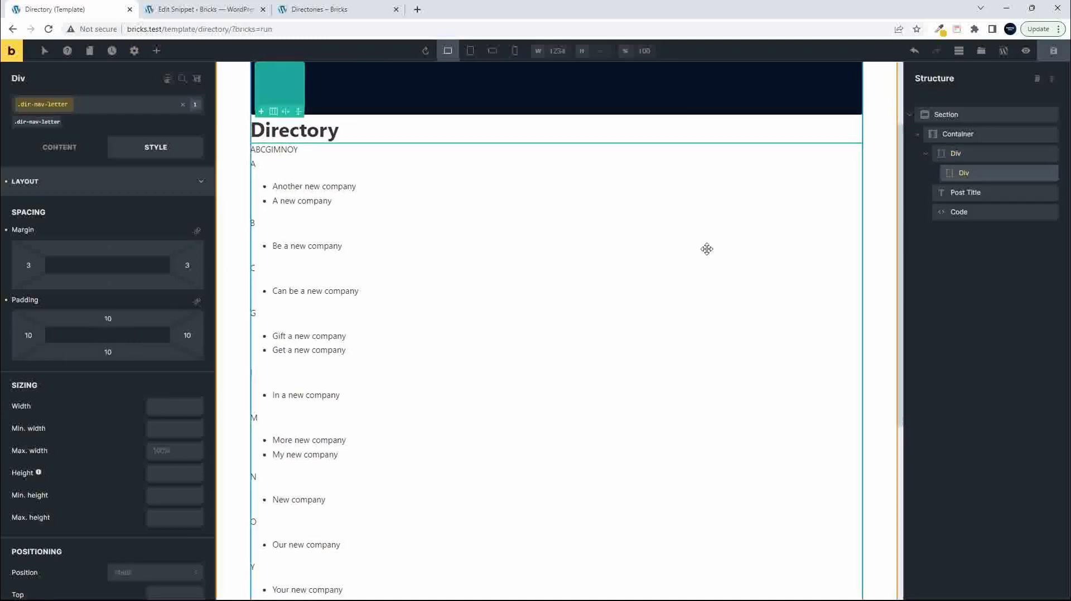
double_click(25, 335)
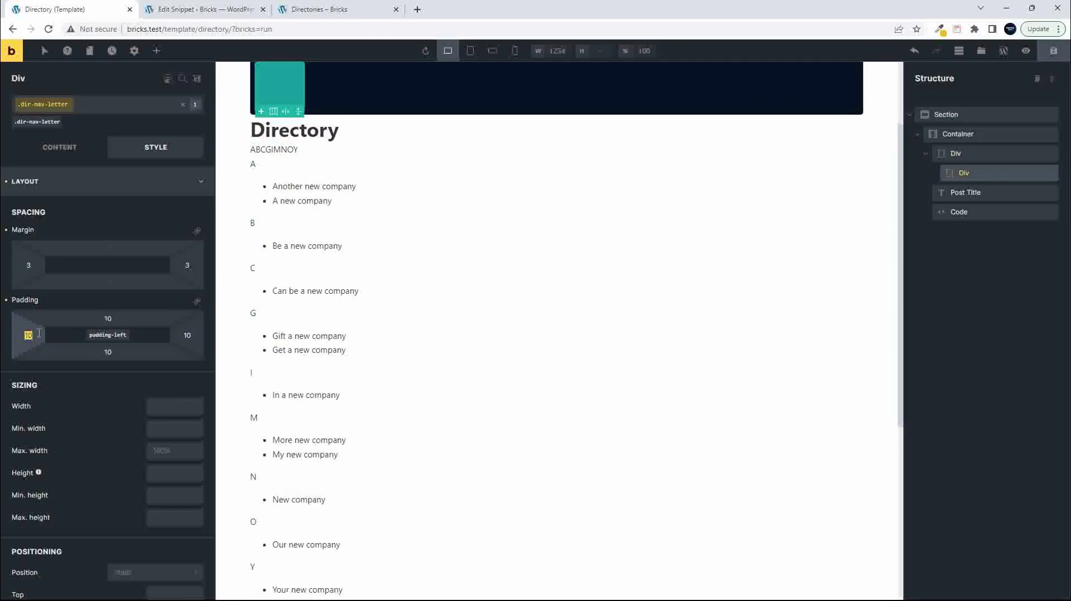
type("15")
double_click(187, 335)
type("15")
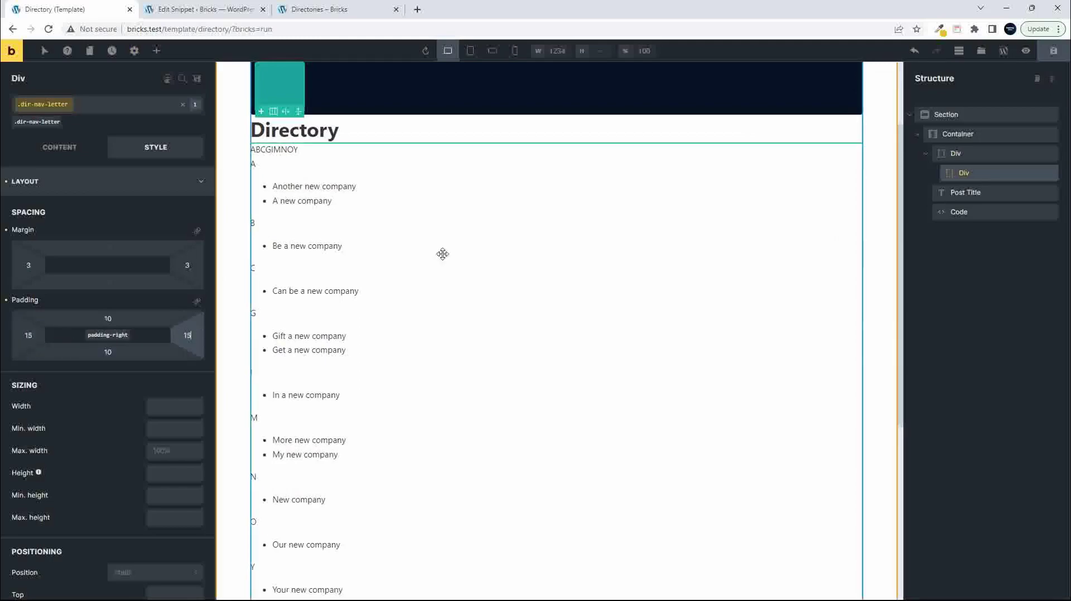
Save the template and reload the published directory page to check the wider letter boxes
left_click(1053, 50)
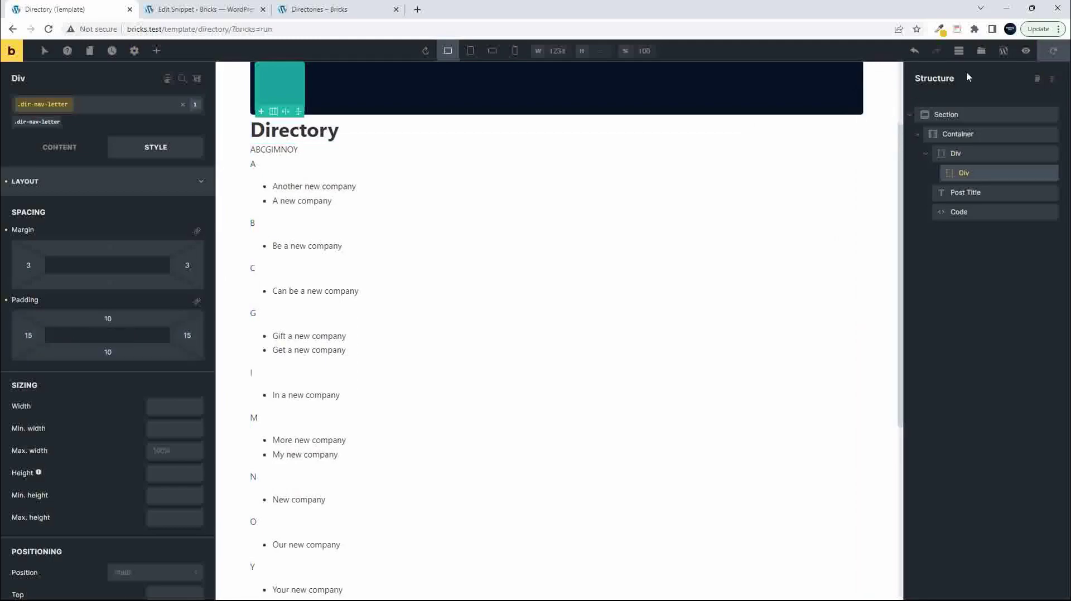
left_click(314, 12)
key("F5")
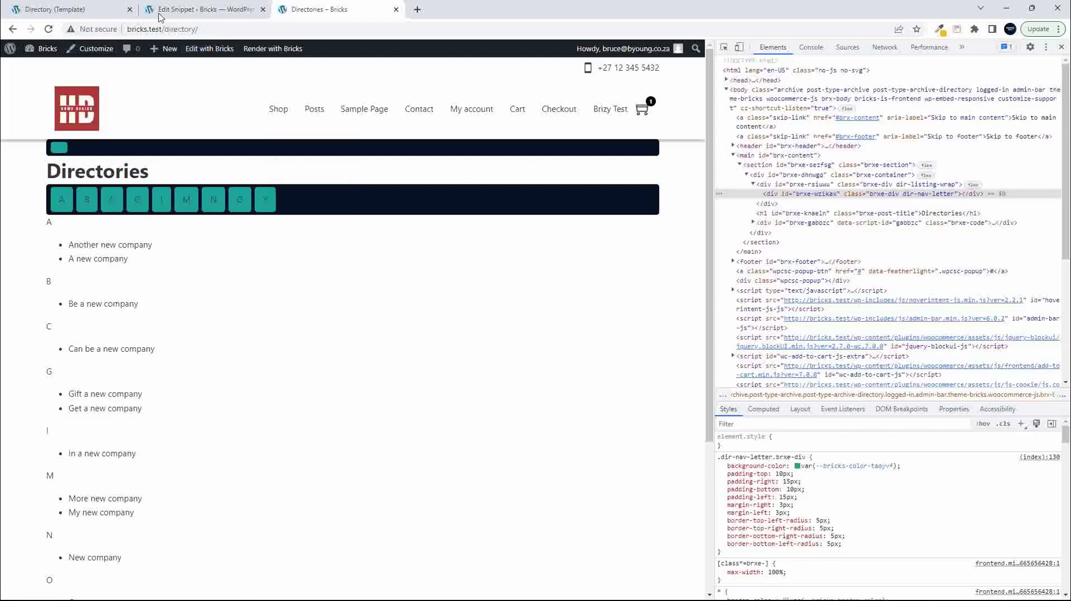
Set the .dir-listing-wrap class's main-axis alignment to Center in the Directory template
left_click(106, 10)
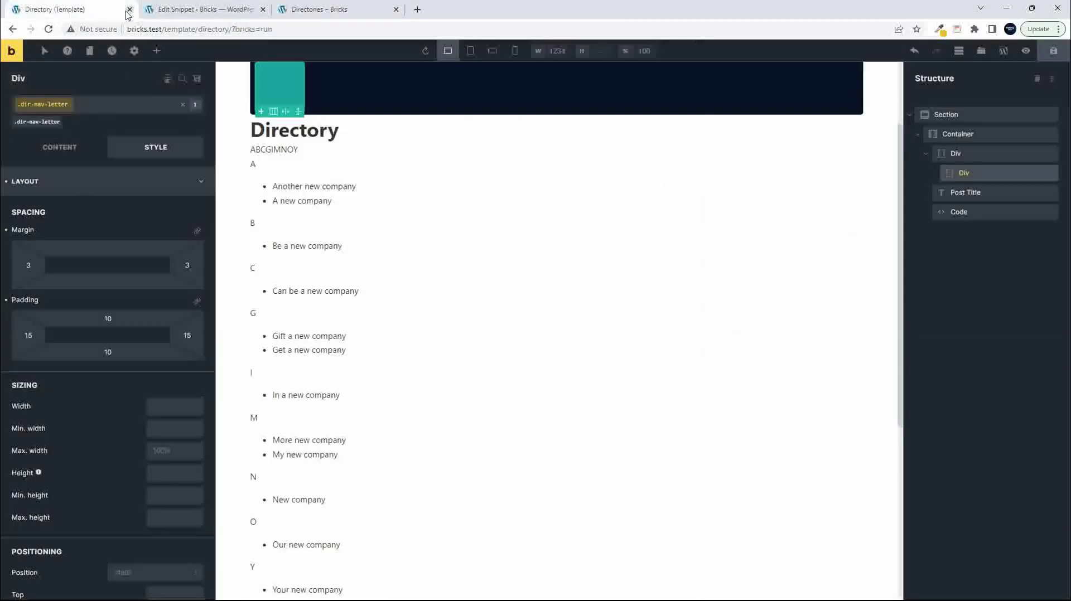
left_click(976, 156)
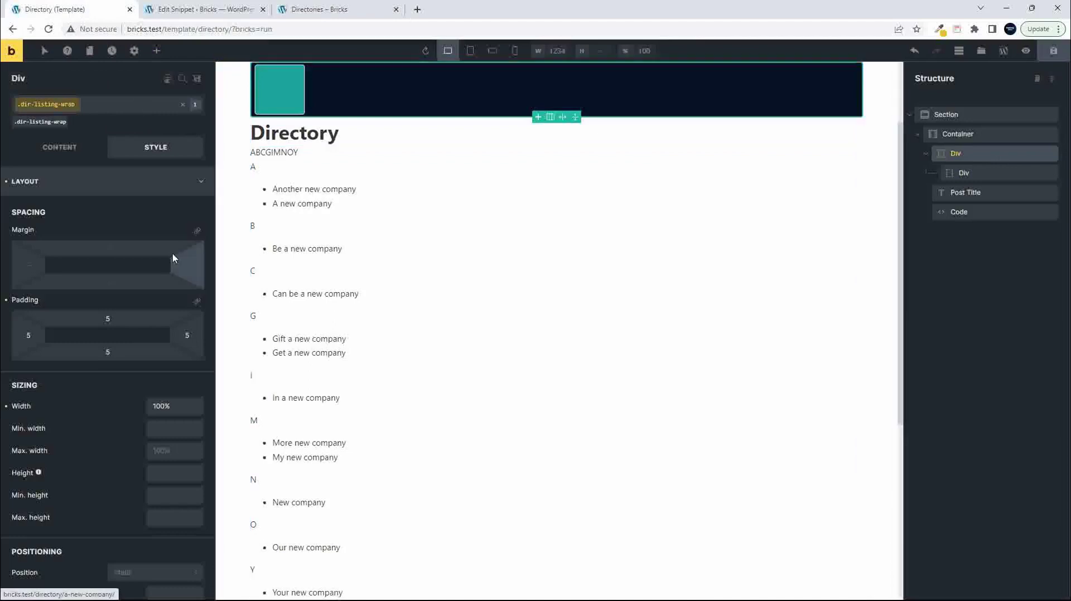
left_click(56, 155)
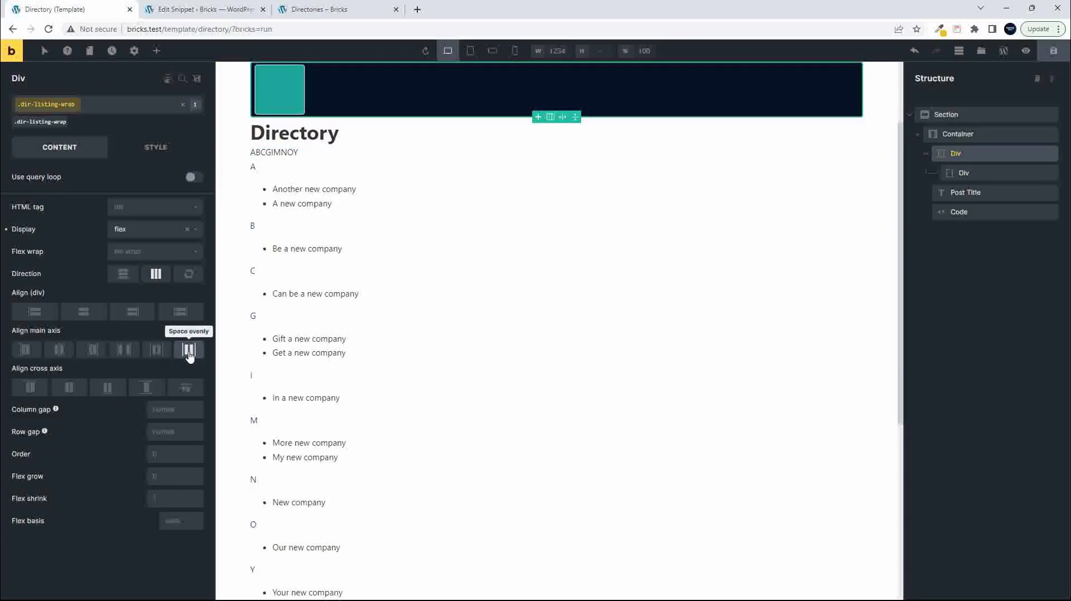
left_click(59, 349)
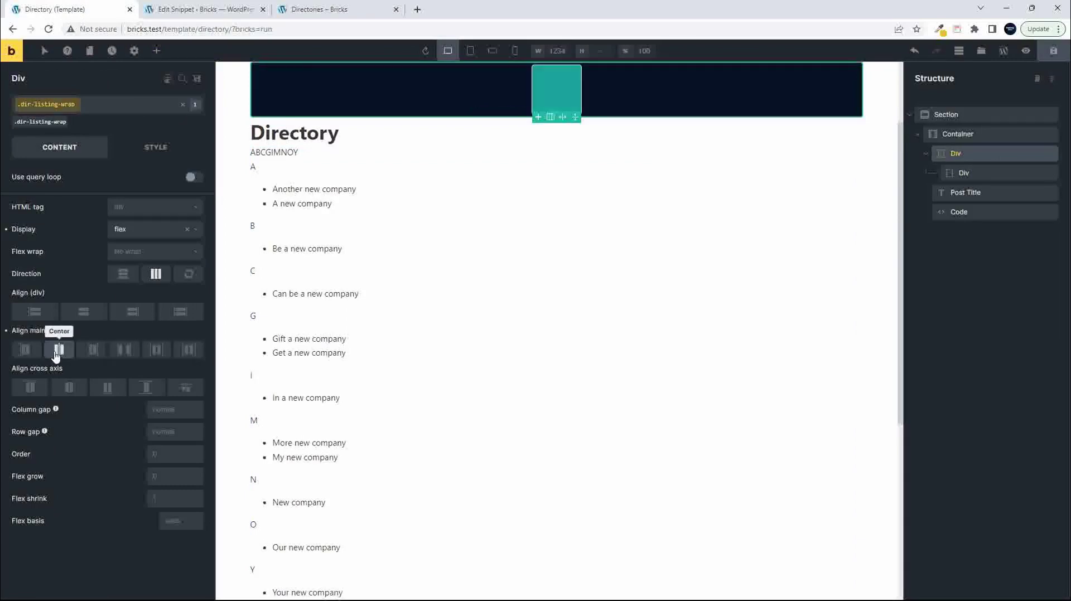
Save the template and reload the published directory page to check the alignment of the letter navigation
left_click(1053, 51)
left_click(314, 11)
left_click(49, 29)
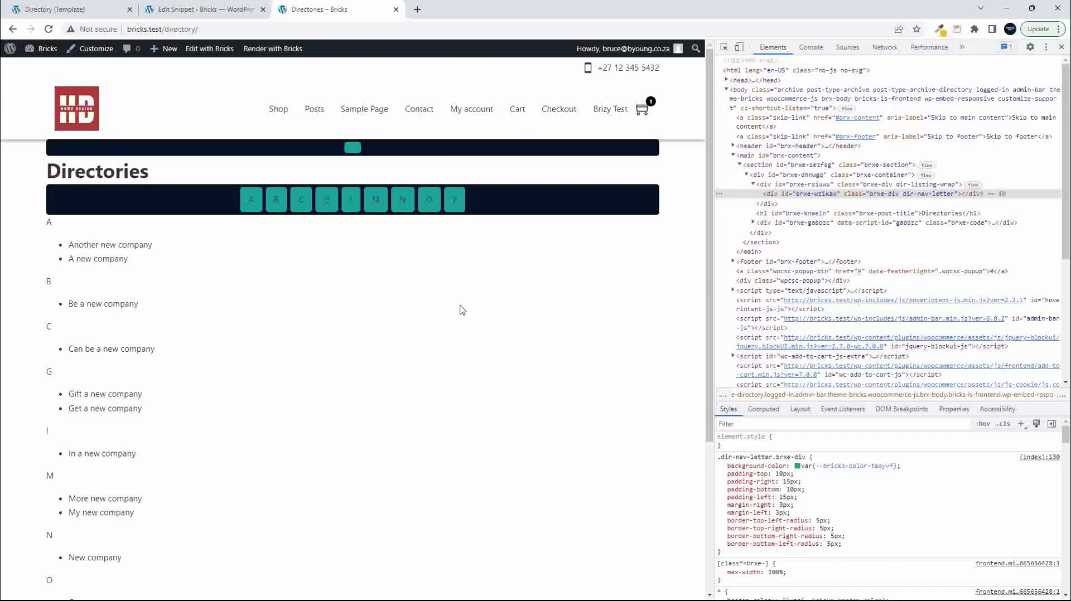
Set the .dir-listing-wrap class's bottom margin to 20 in the Directory template
left_click(80, 10)
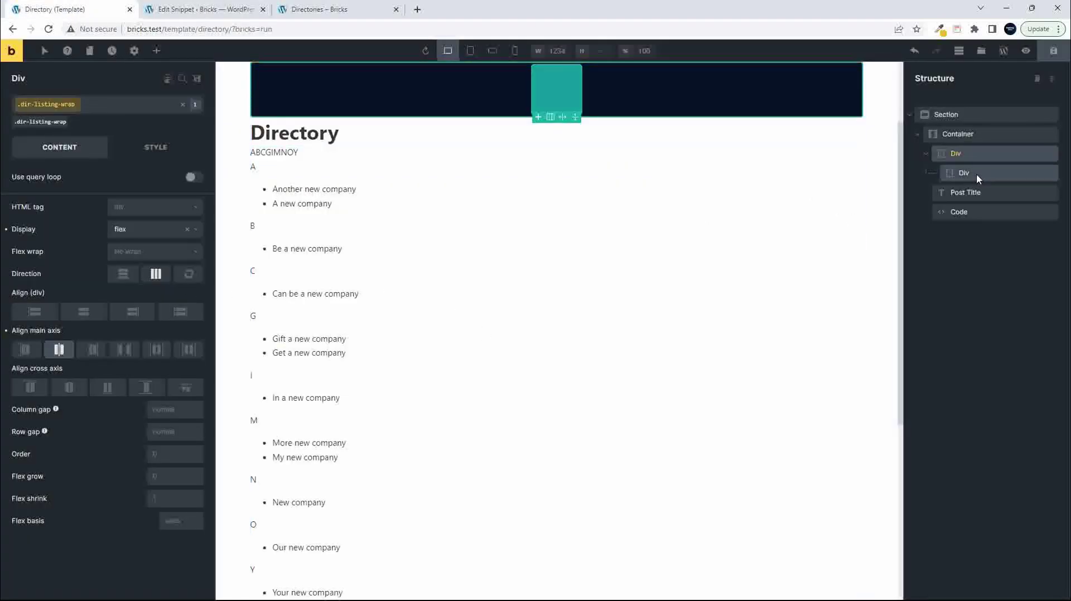
left_click(155, 149)
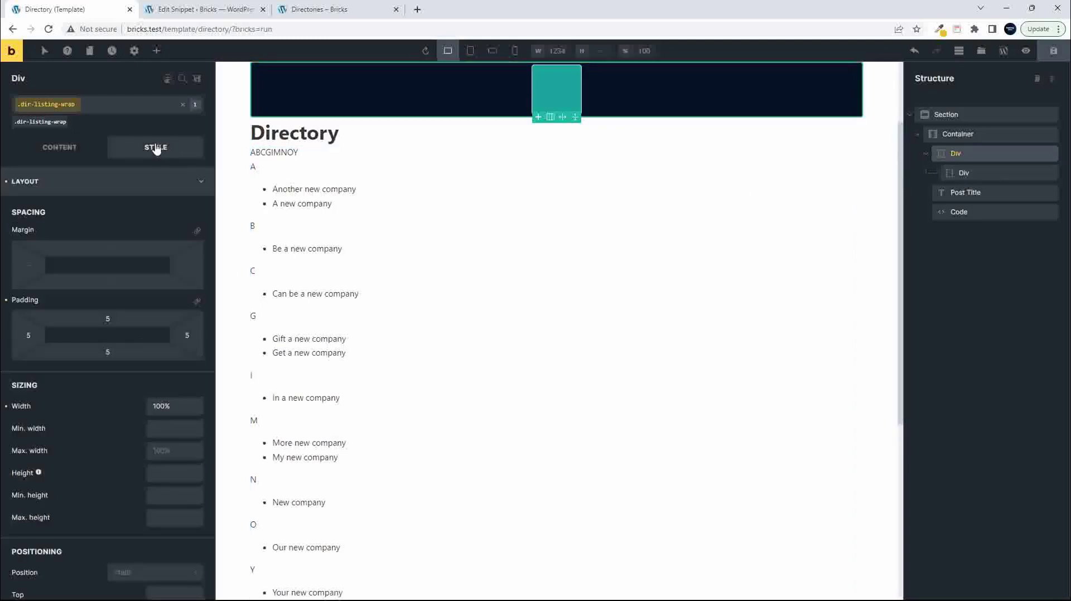
left_click(119, 282)
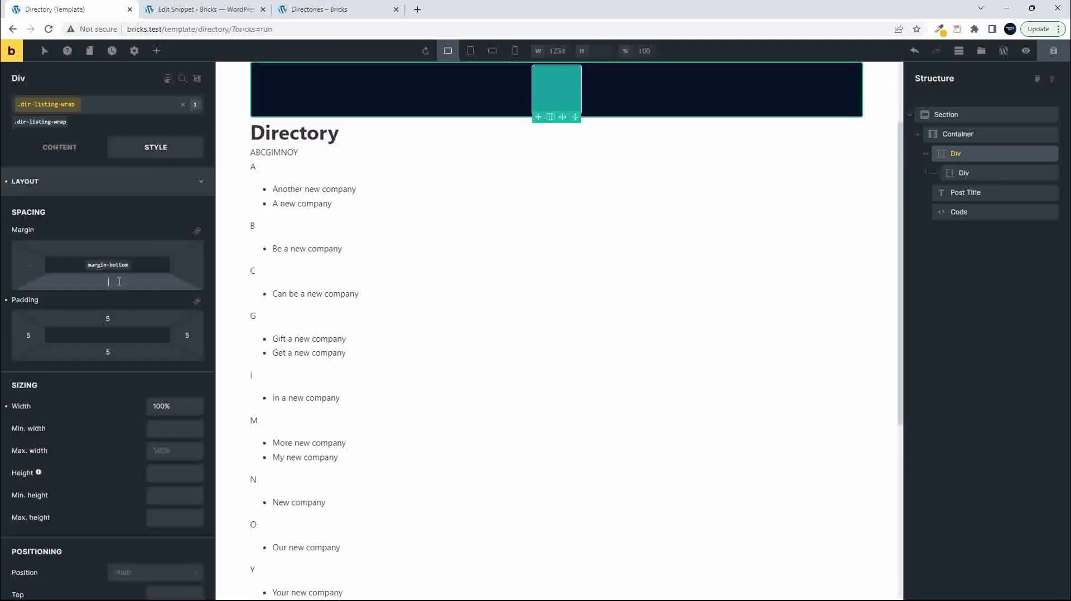
type("20")
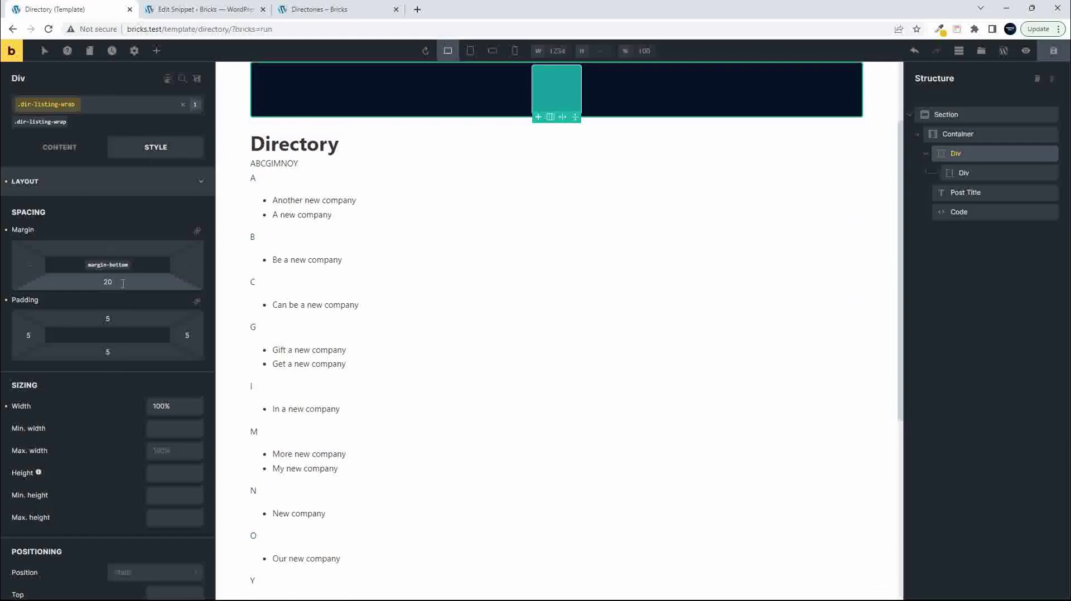
Save the template and reload the published directory page to check the space below the letter navigation
left_click(1053, 51)
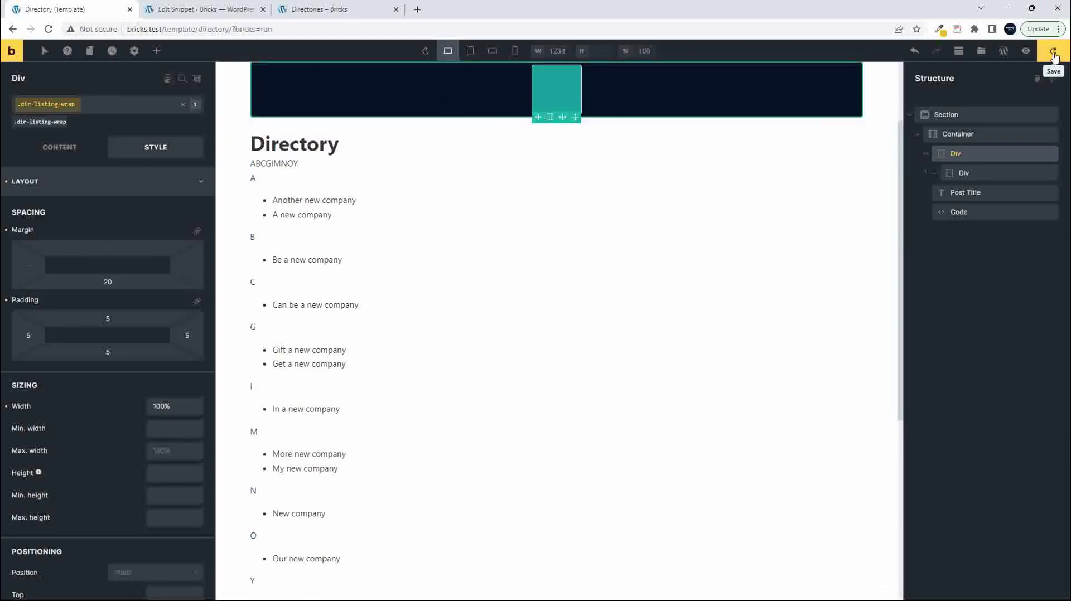
left_click(283, 7)
left_click(49, 29)
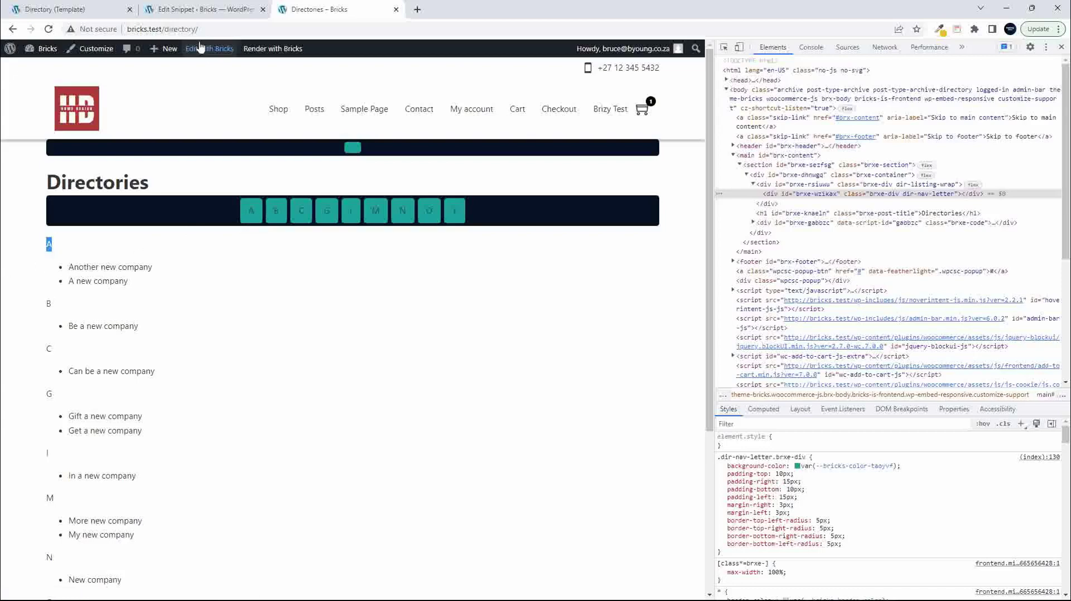
In the Directories with Nav snippet, add class="brxe-div dir-nav-letter" to the div that outputs each letter heading on line 26
left_click(199, 13)
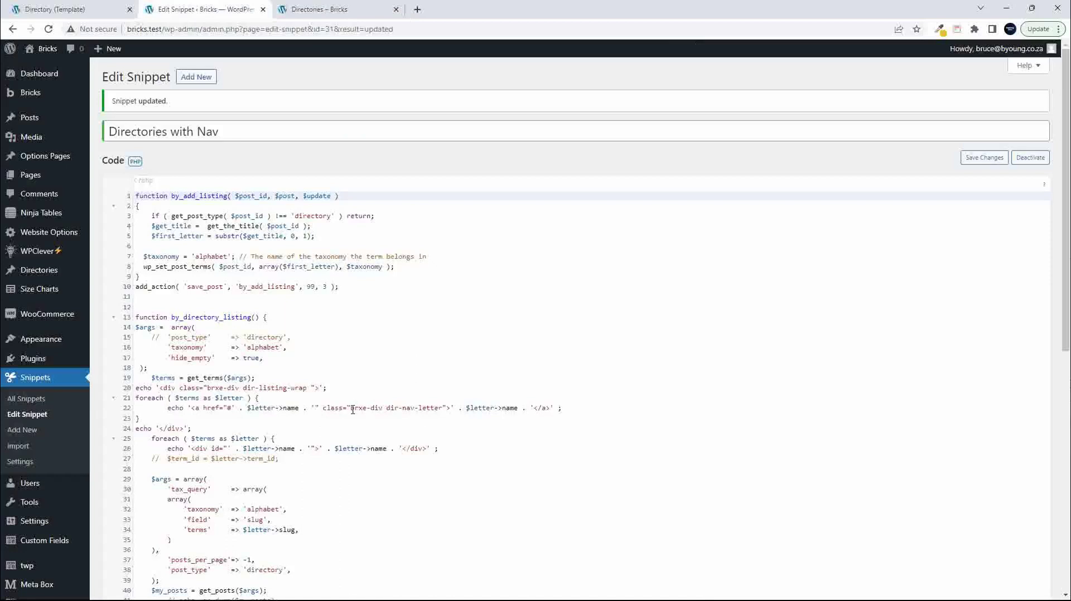
left_click_drag(352, 408, 442, 409)
key("ctrl+c")
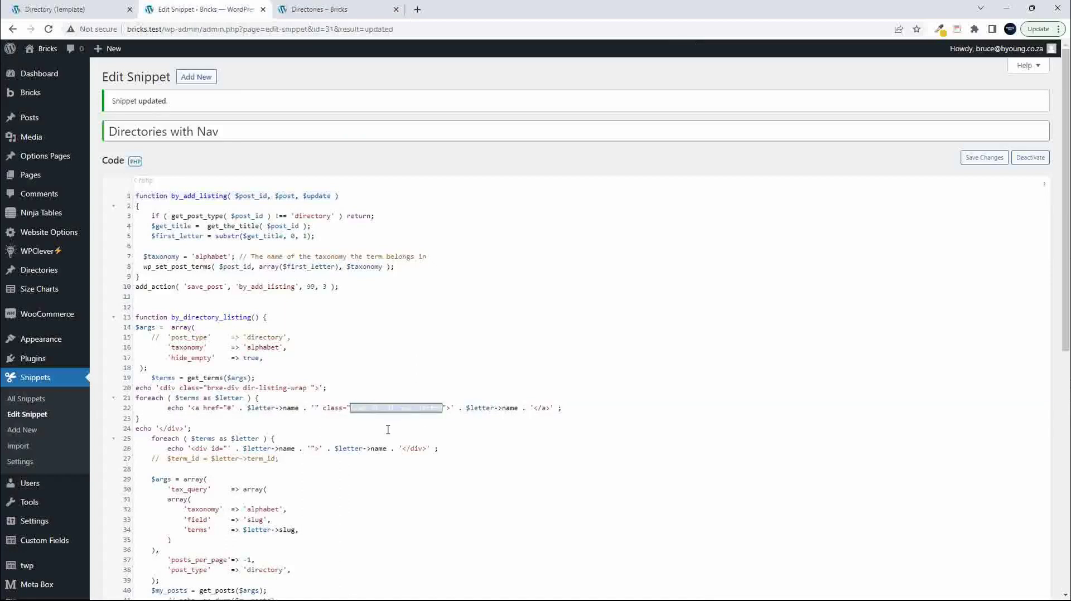
scroll(387, 429, "down", 3)
left_click(335, 358)
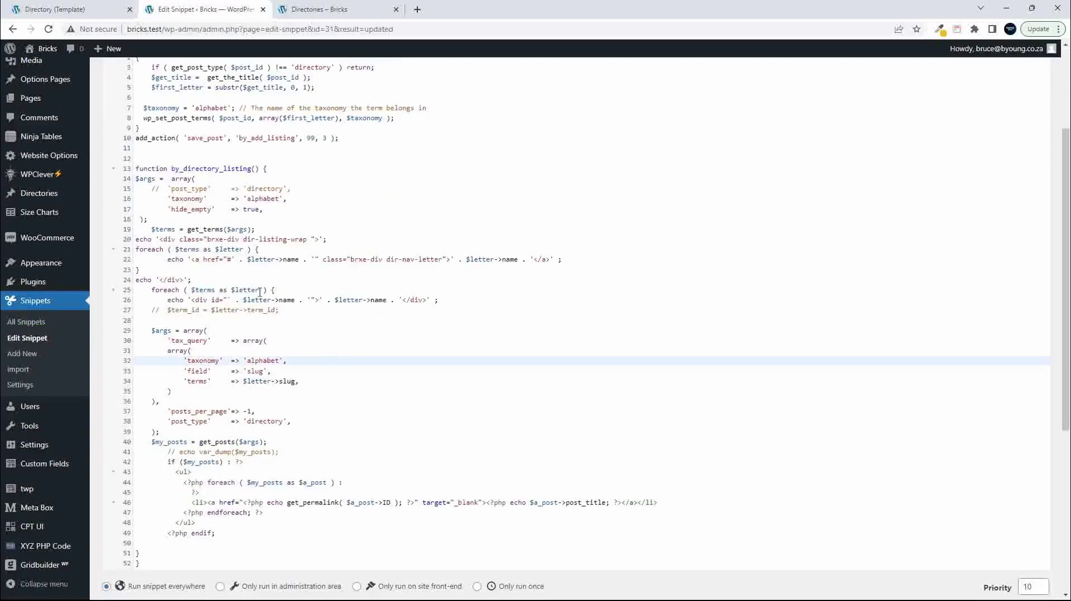
left_click(317, 300)
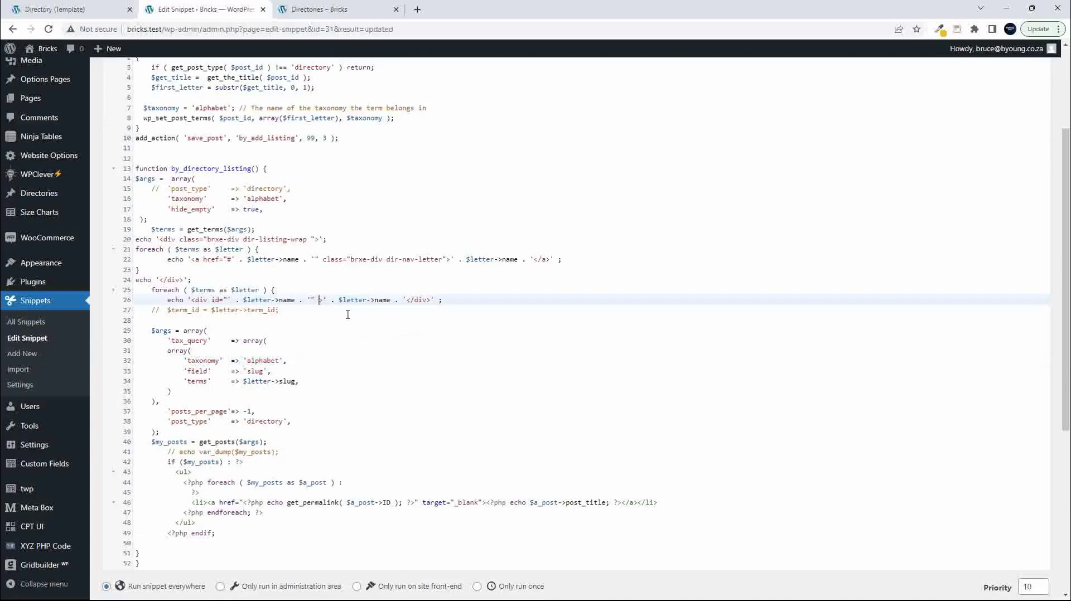
type("class=\"")
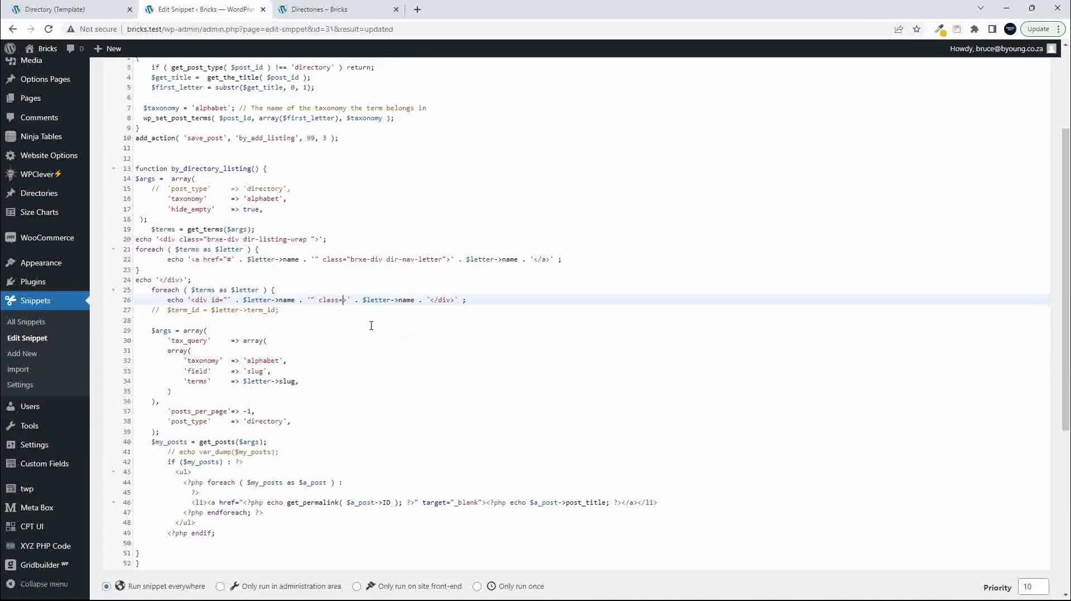
key("ctrl+v")
type("\"")
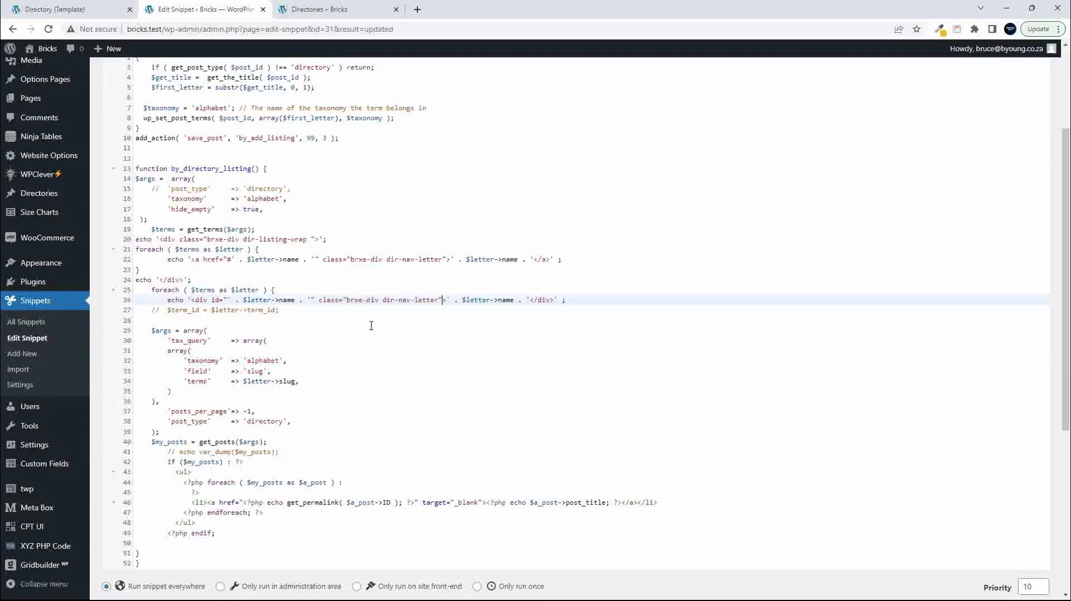
Save the snippet and reload the published directory page to review the letter headings down the whole list
key("ctrl+s")
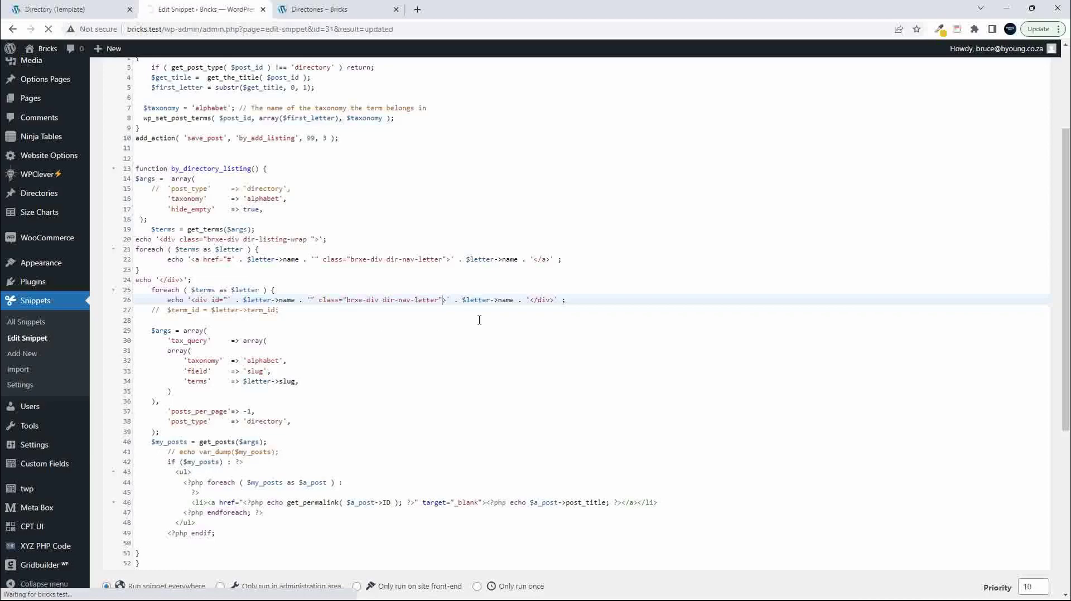
left_click(337, 9)
left_click(49, 29)
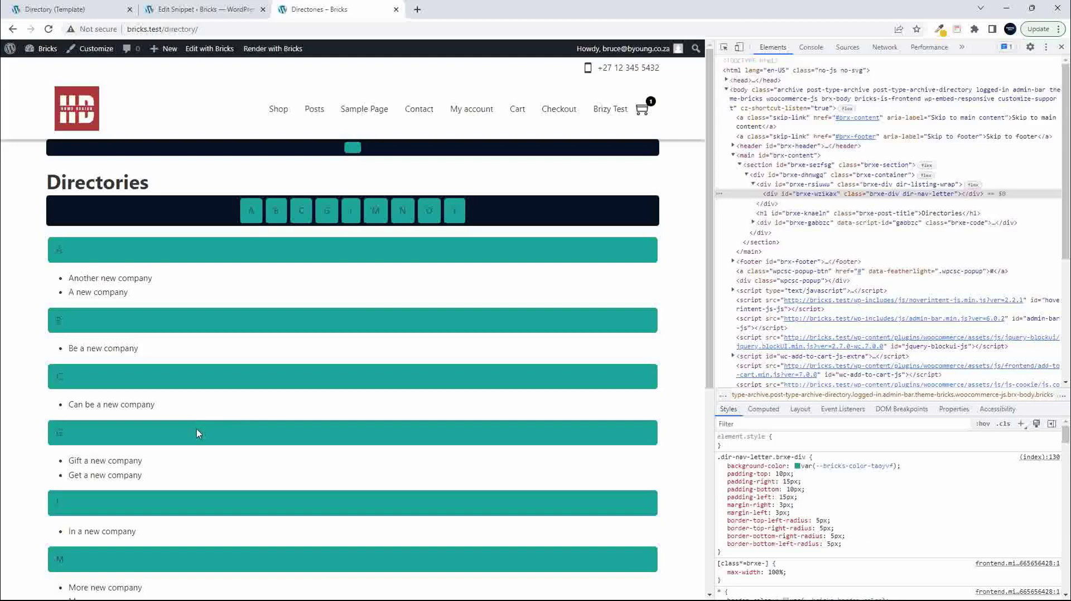
scroll(265, 442, "down", 3)
scroll(331, 443, "down", 3)
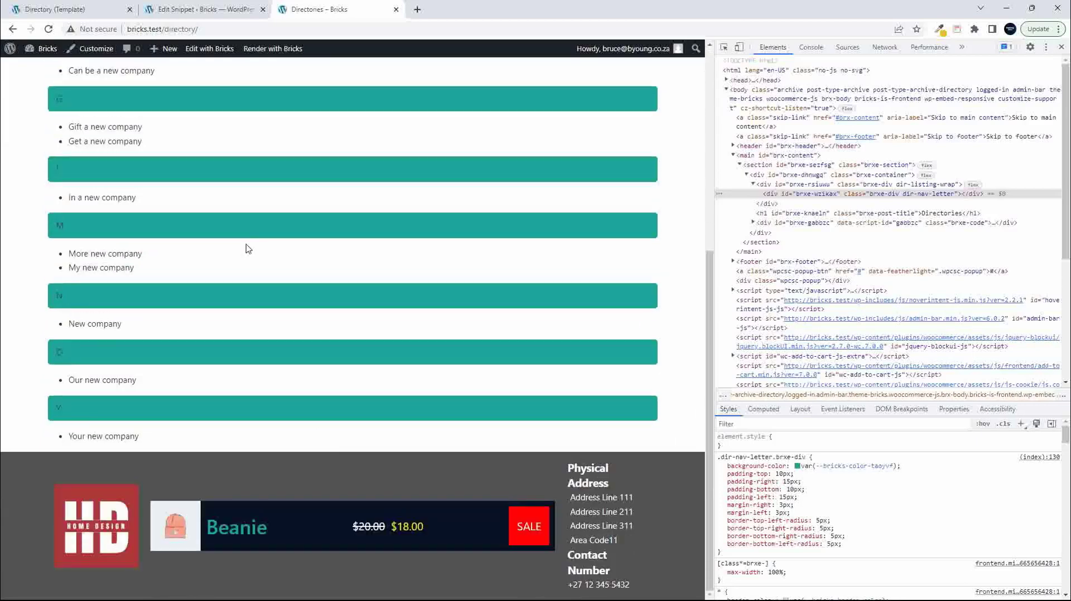
scroll(245, 265, "up", 5)
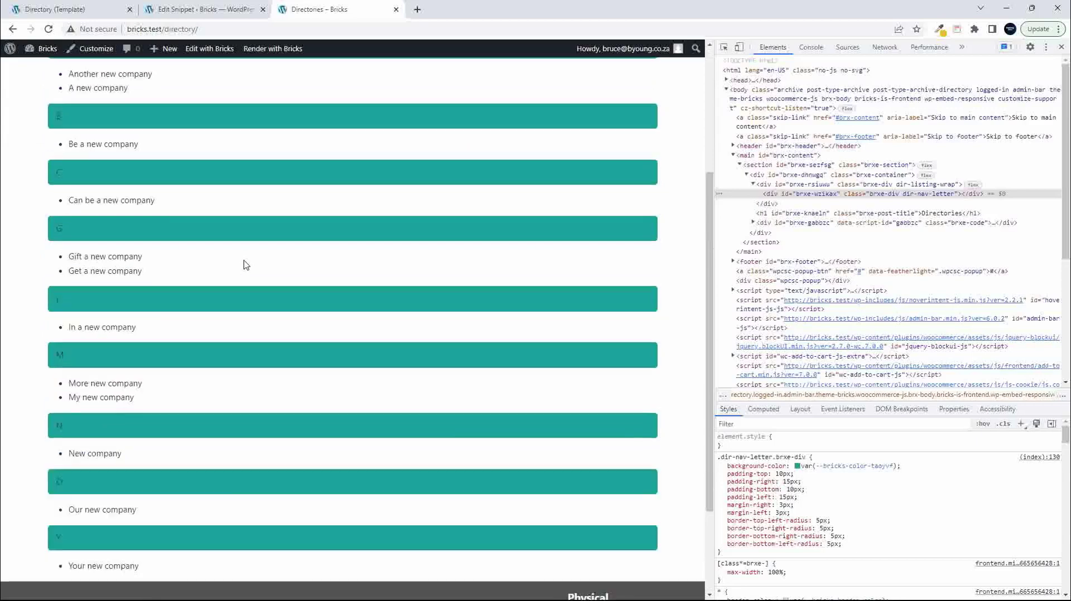
left_click(112, 9)
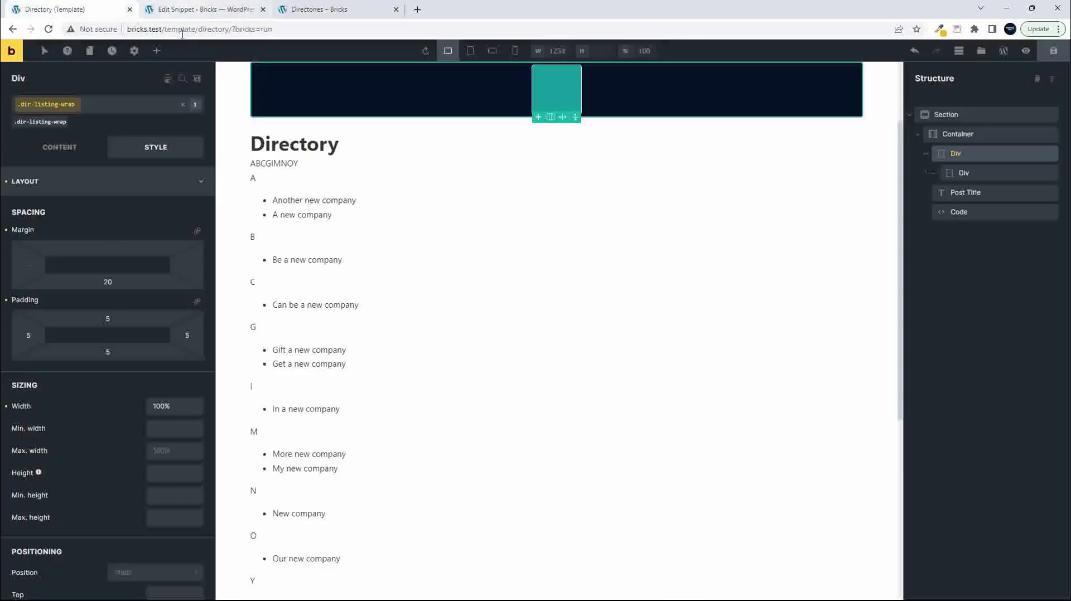
left_click(346, 7)
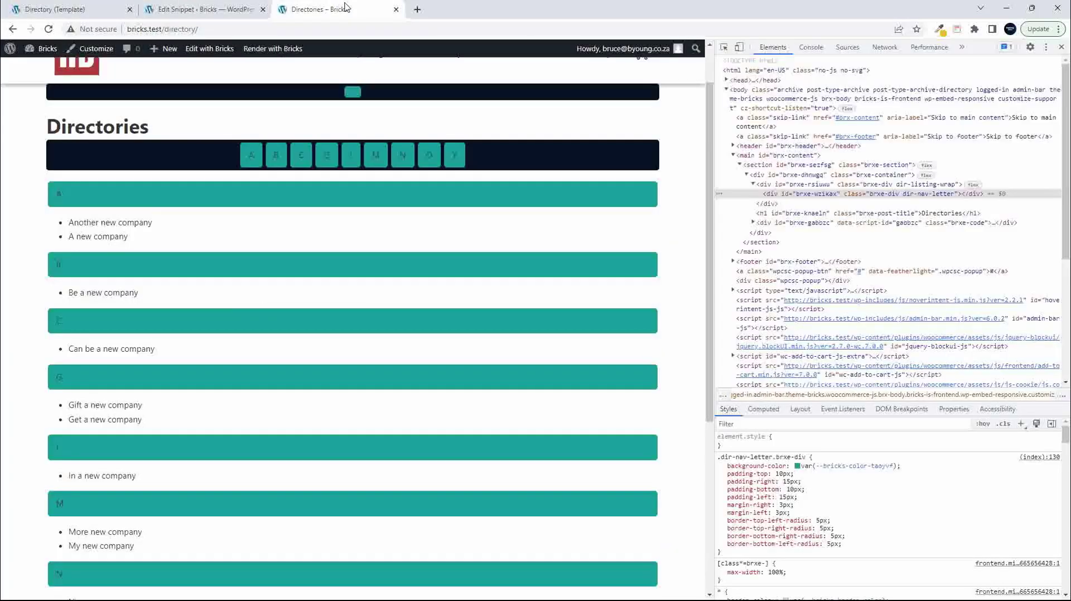
left_click(111, 14)
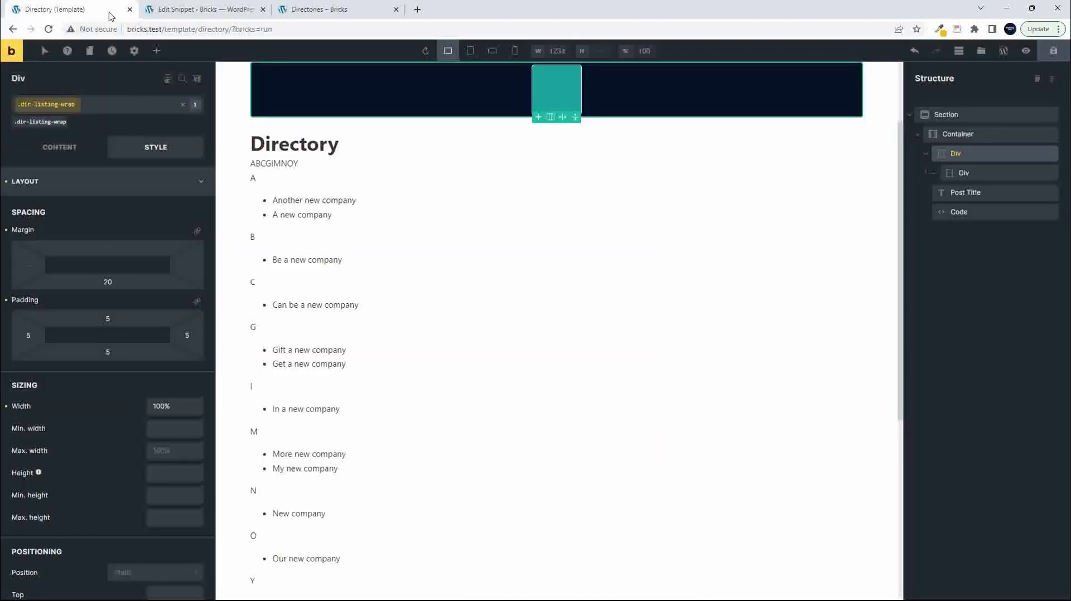
Rename the letter heading div's class on line 26 of the snippet from dir-nav-letter to dir-nav-letter-title
left_click(141, 12)
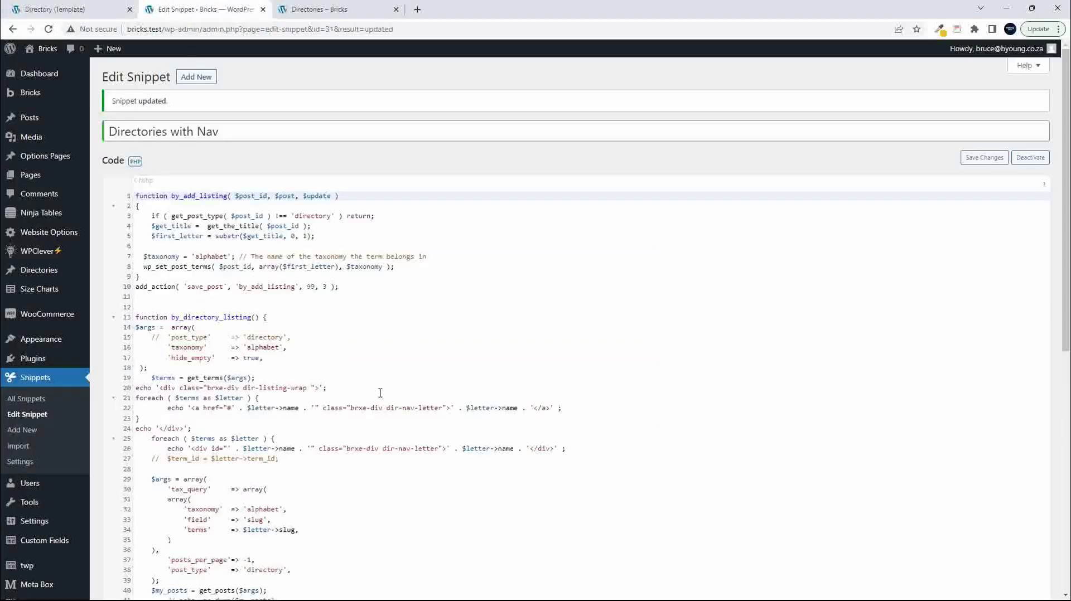
scroll(275, 442, "down", 2)
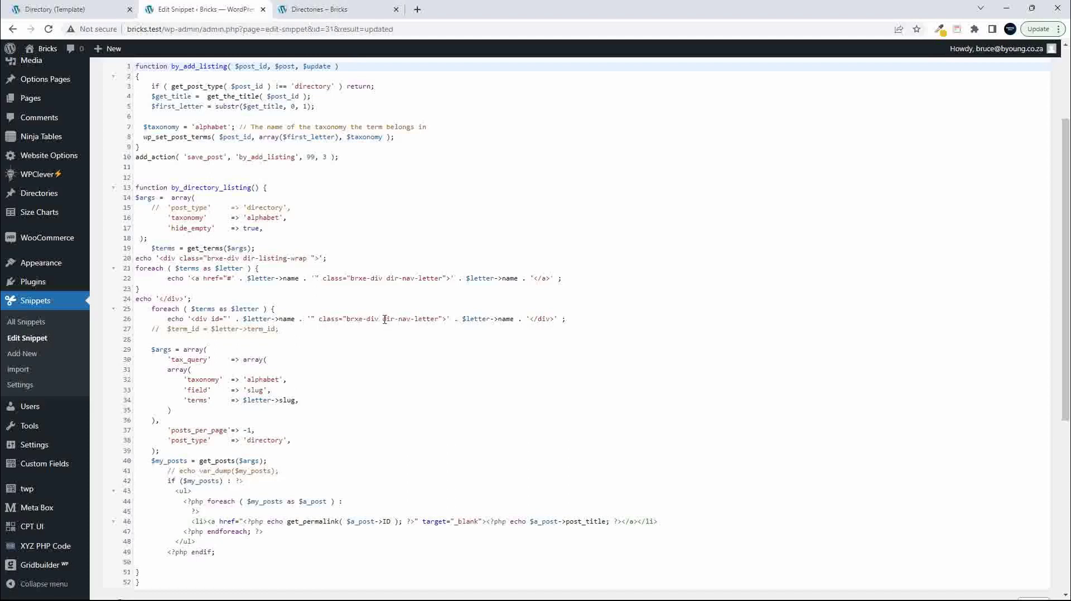
left_click(439, 319)
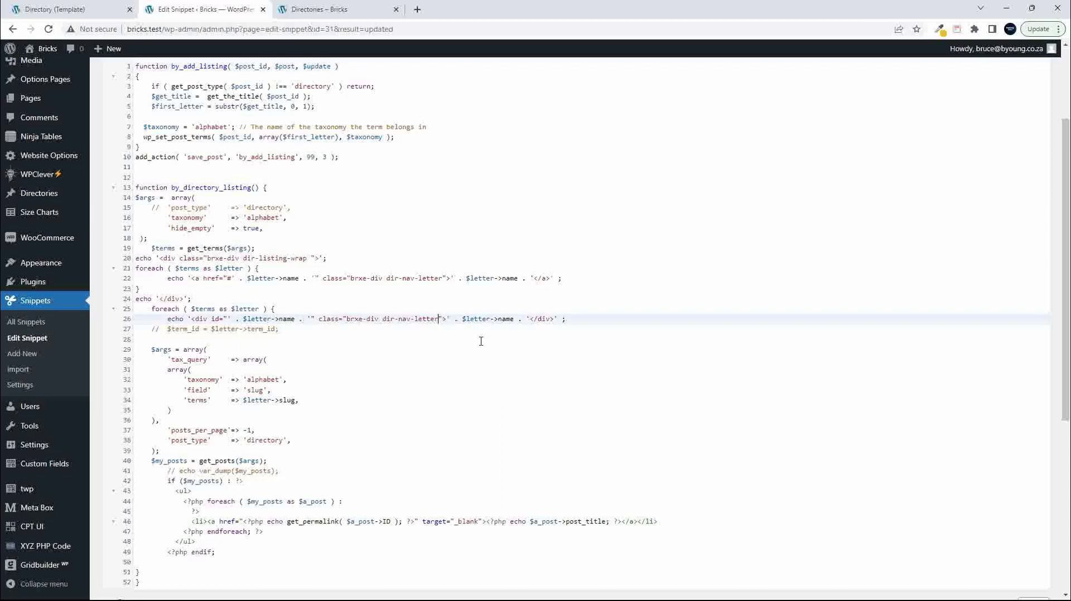
type("-title")
left_click_drag(383, 319, 463, 320)
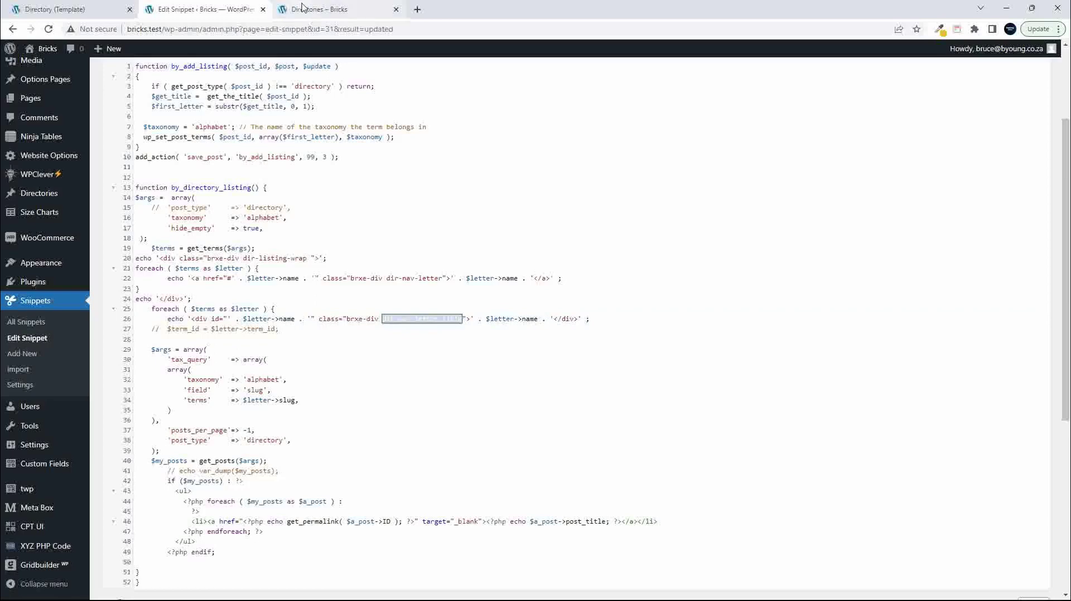
In the Directory template, add a Div to the Container and place it directly above the Post Title
left_click(319, 10)
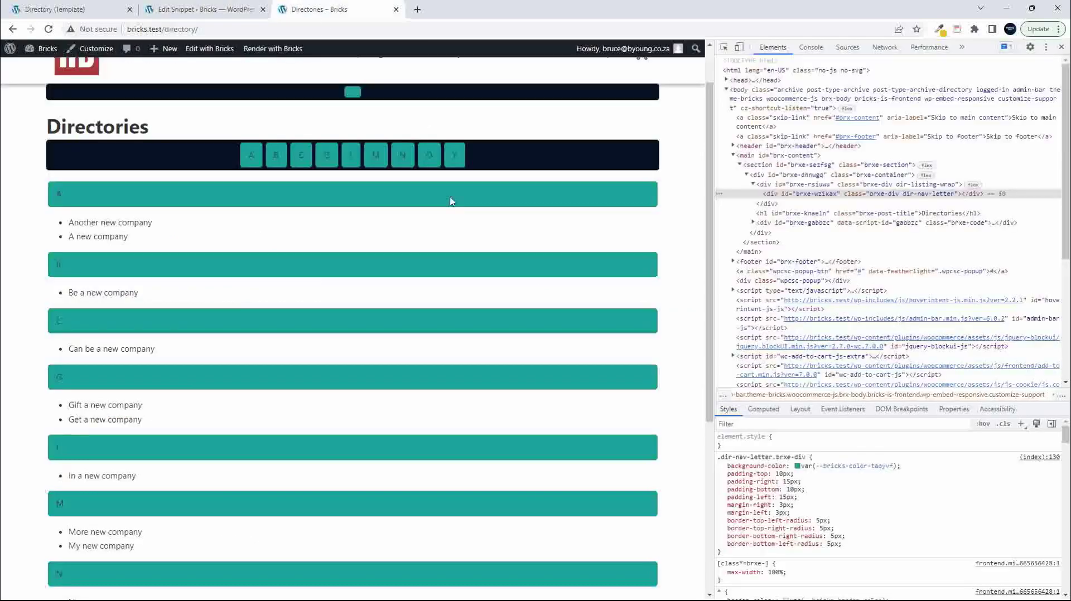
left_click(102, 8)
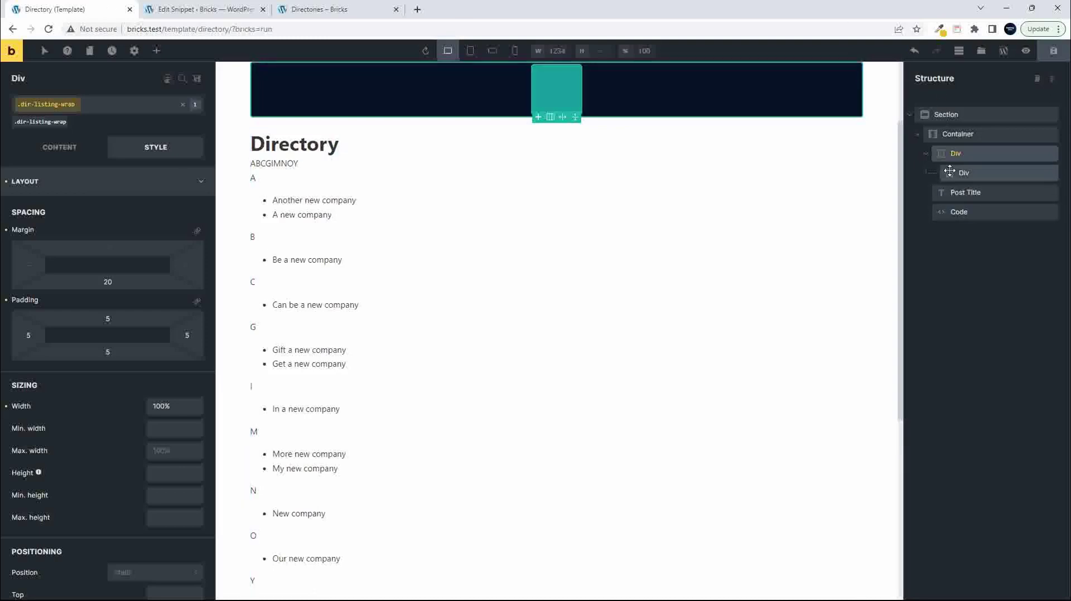
left_click(961, 135)
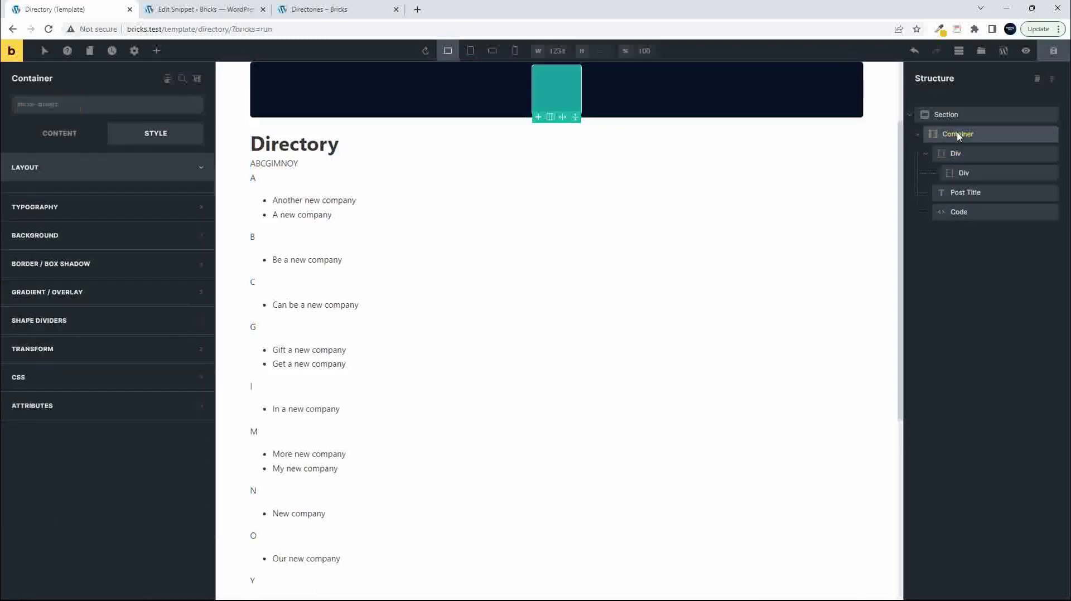
left_click(156, 50)
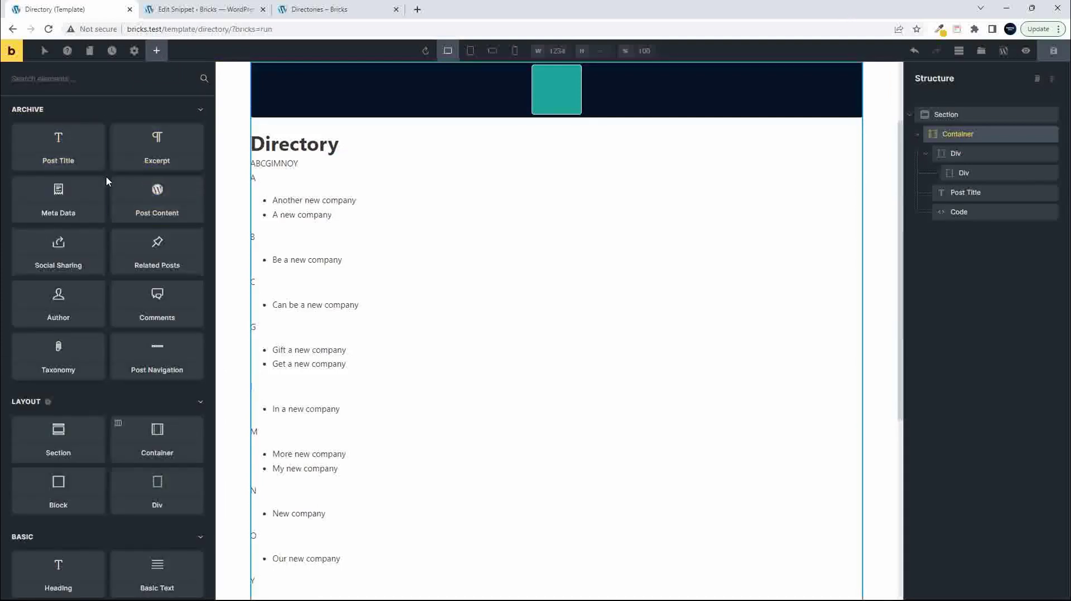
type("div")
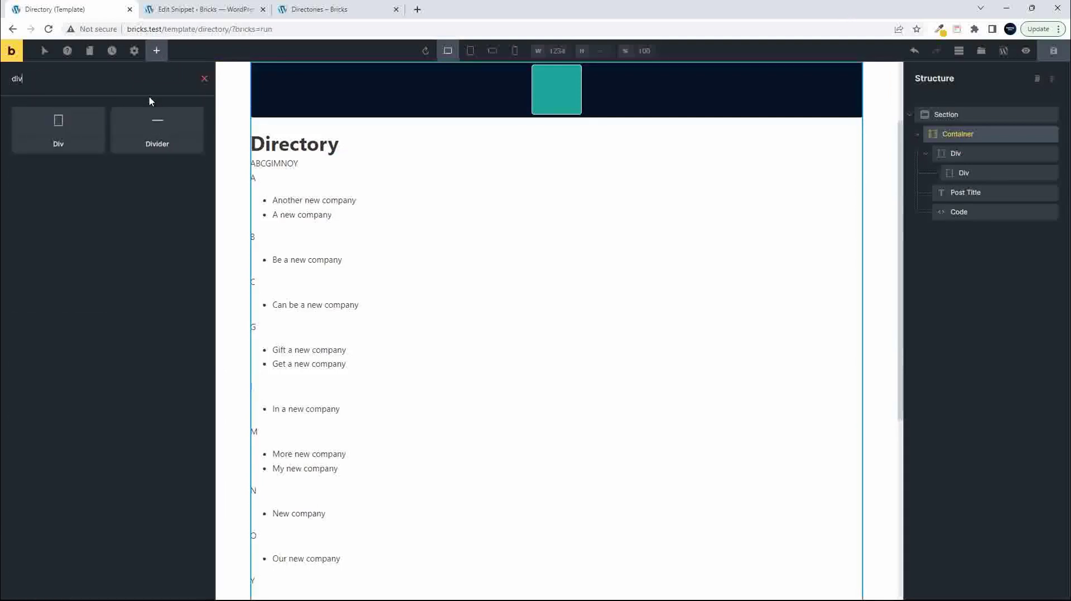
left_click(67, 137)
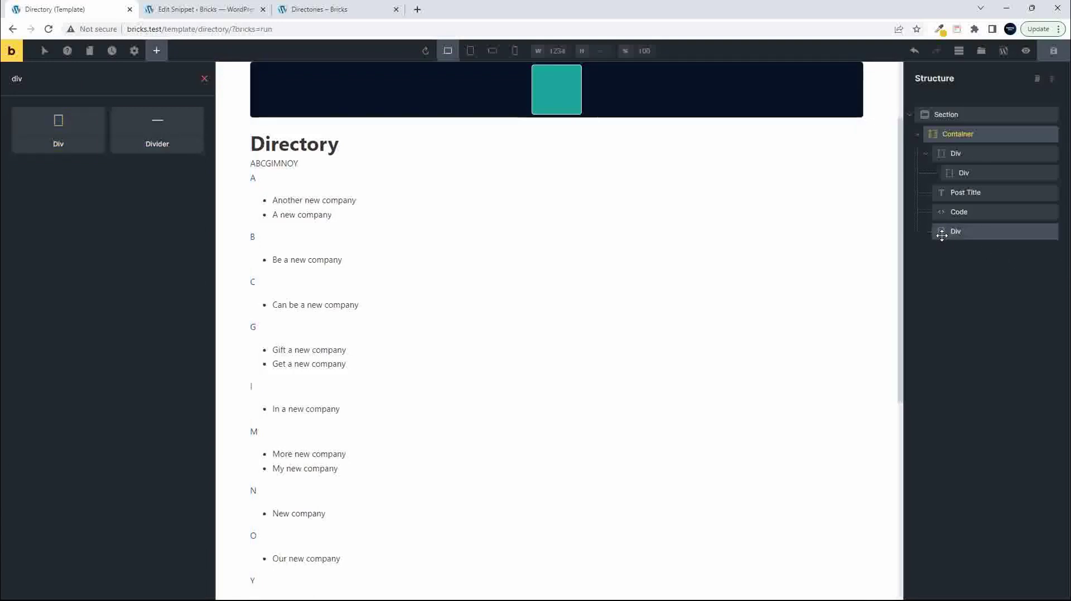
left_click_drag(948, 232, 946, 189)
left_click(950, 194)
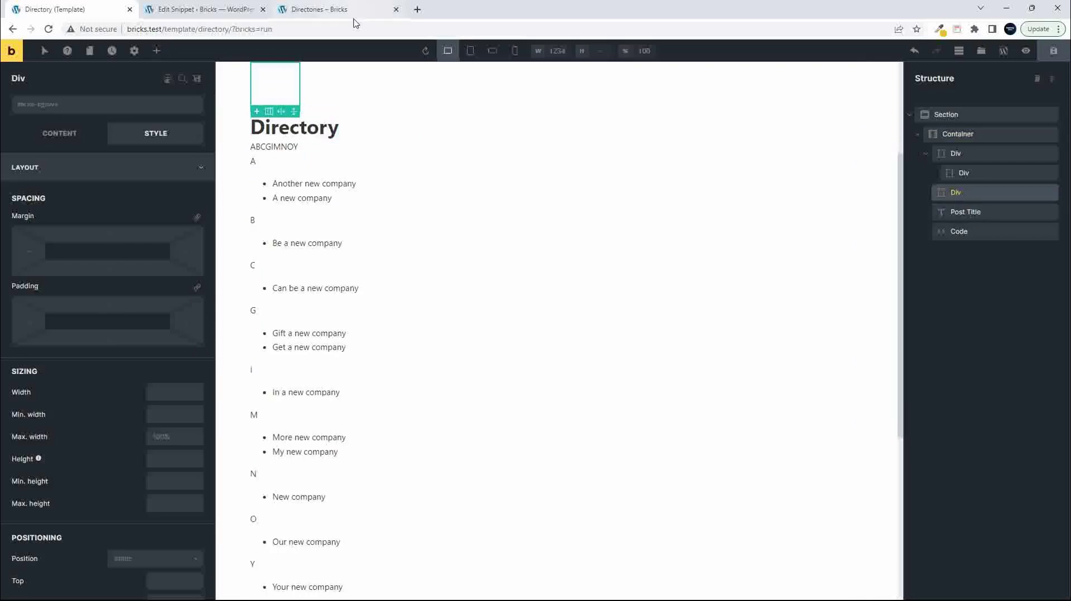
Copy the class name dir-nav-letter-title from the snippet and create it as a global class on the new Div in the Directory template
left_click(298, 10)
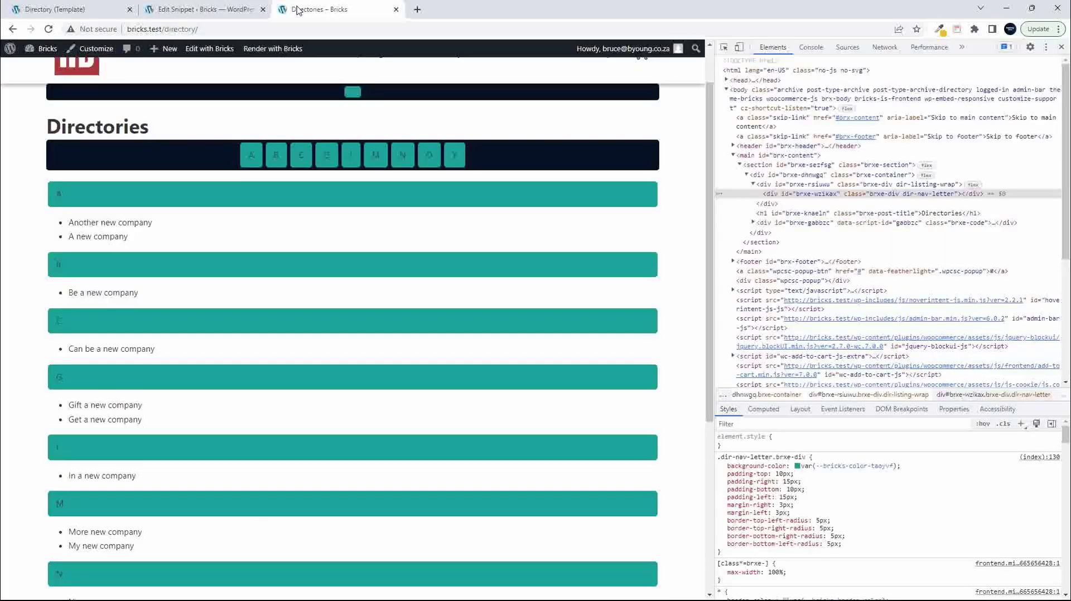
left_click(216, 9)
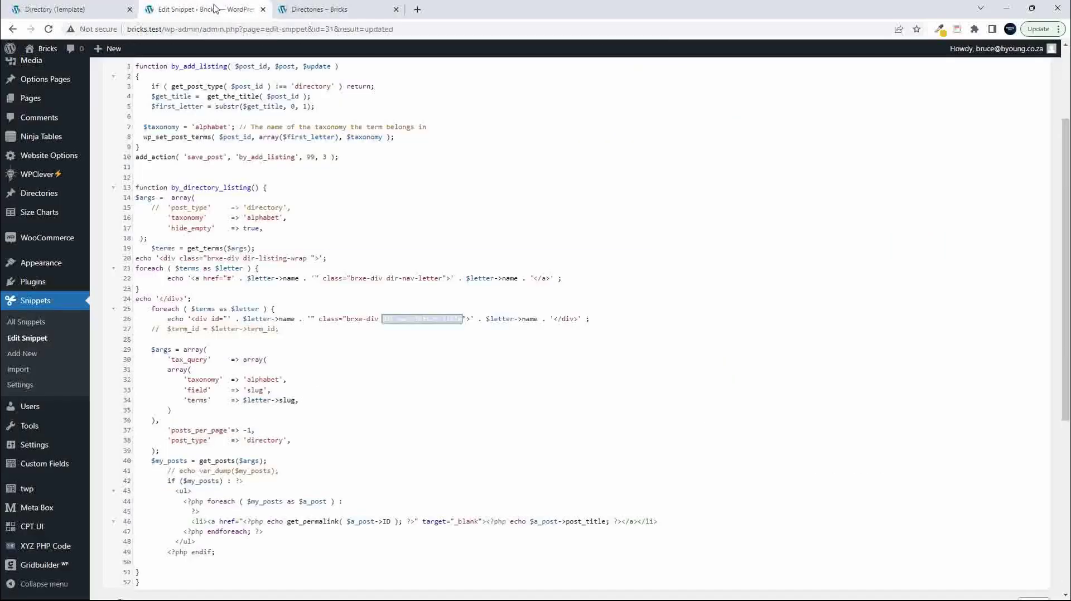
left_click(408, 318)
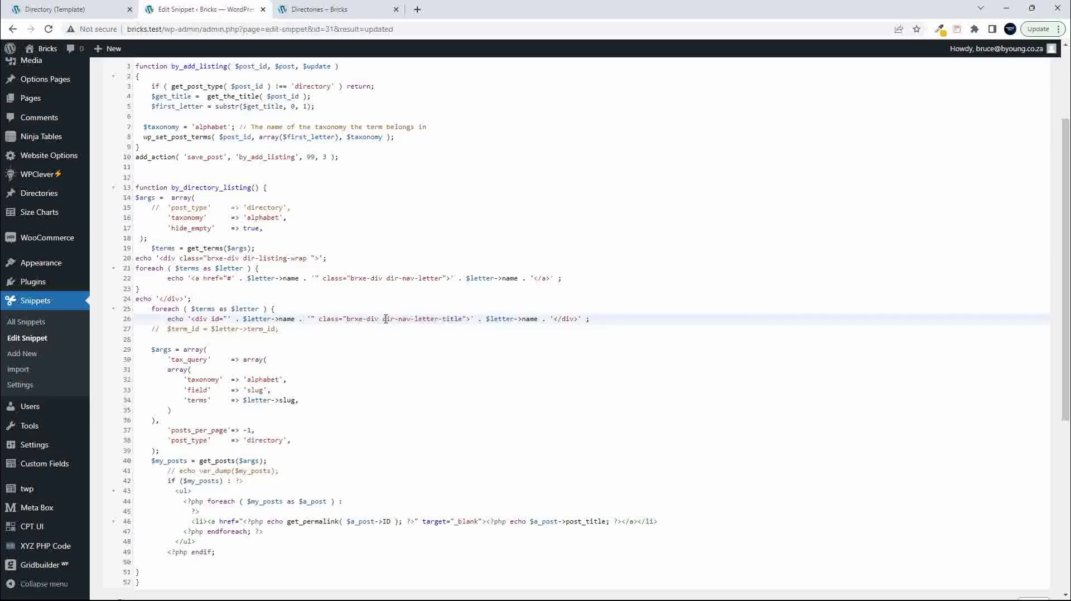
left_click_drag(382, 318, 462, 317)
key("ctrl+c")
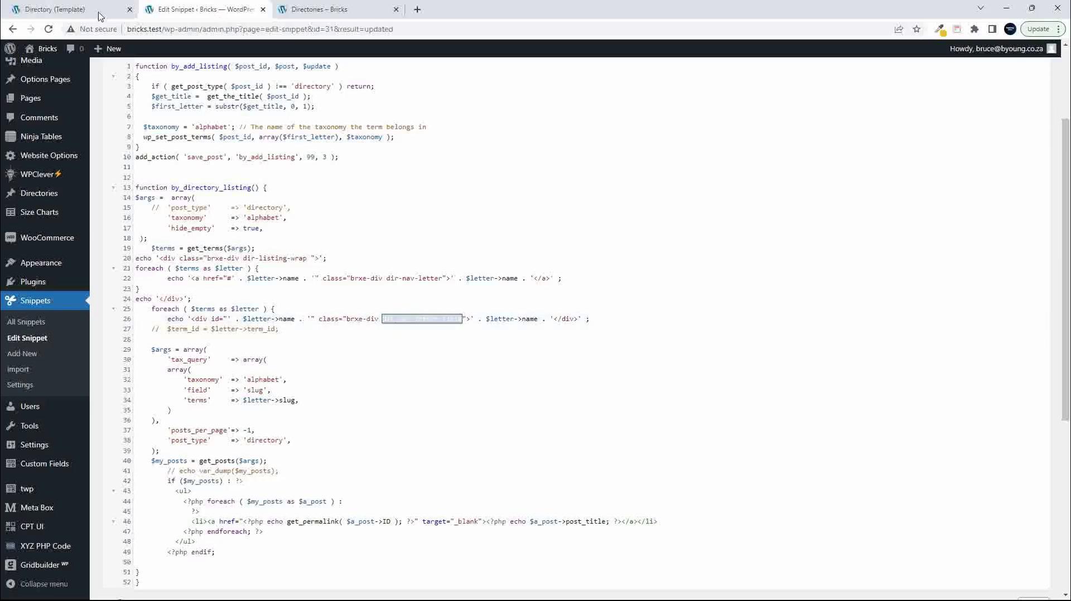
left_click(99, 16)
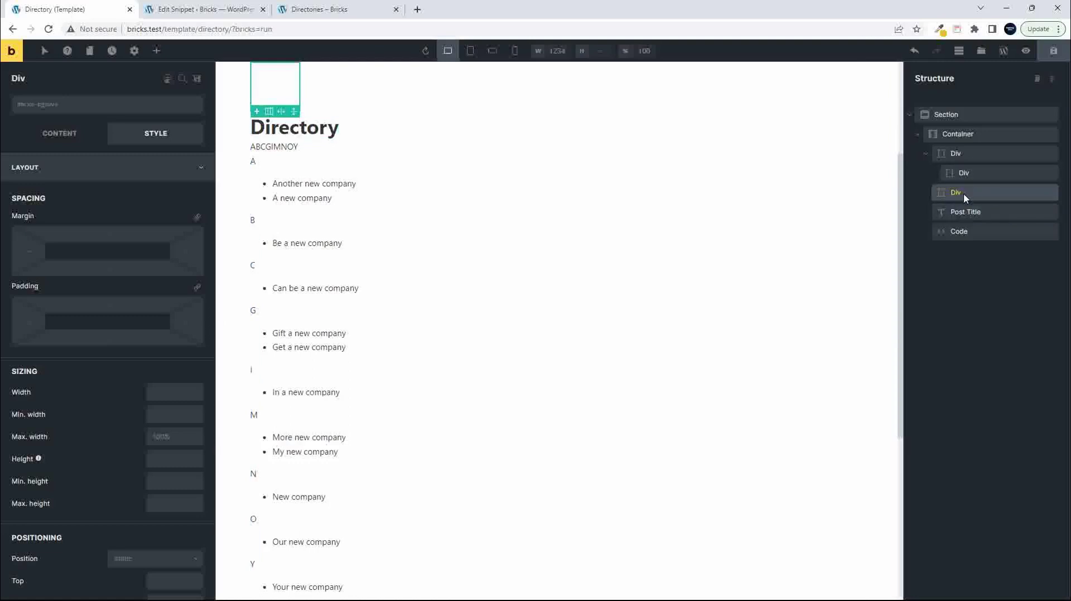
left_click(83, 109)
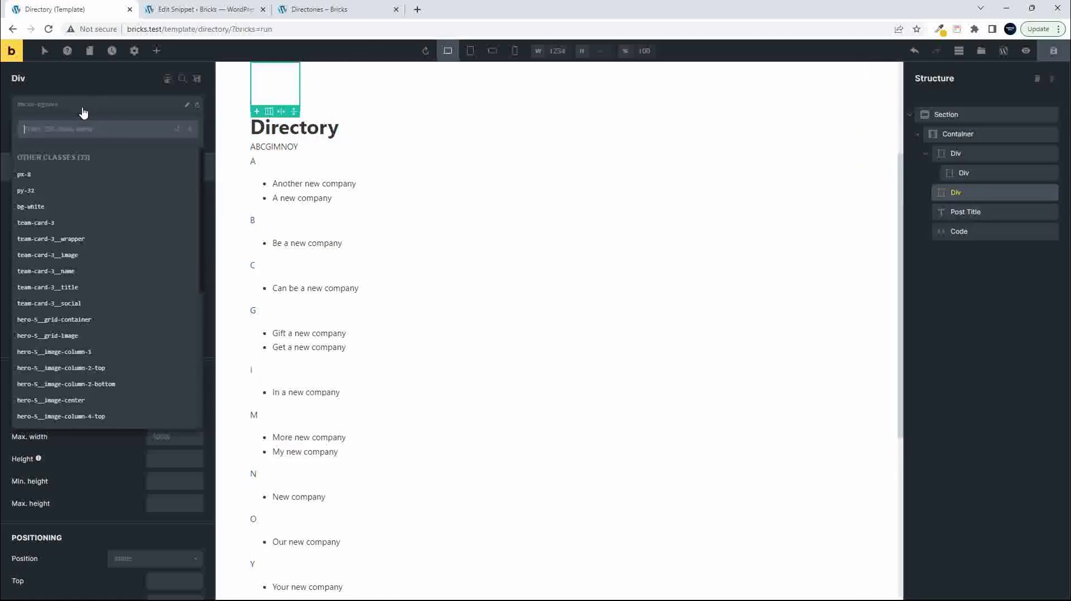
key("ctrl+v")
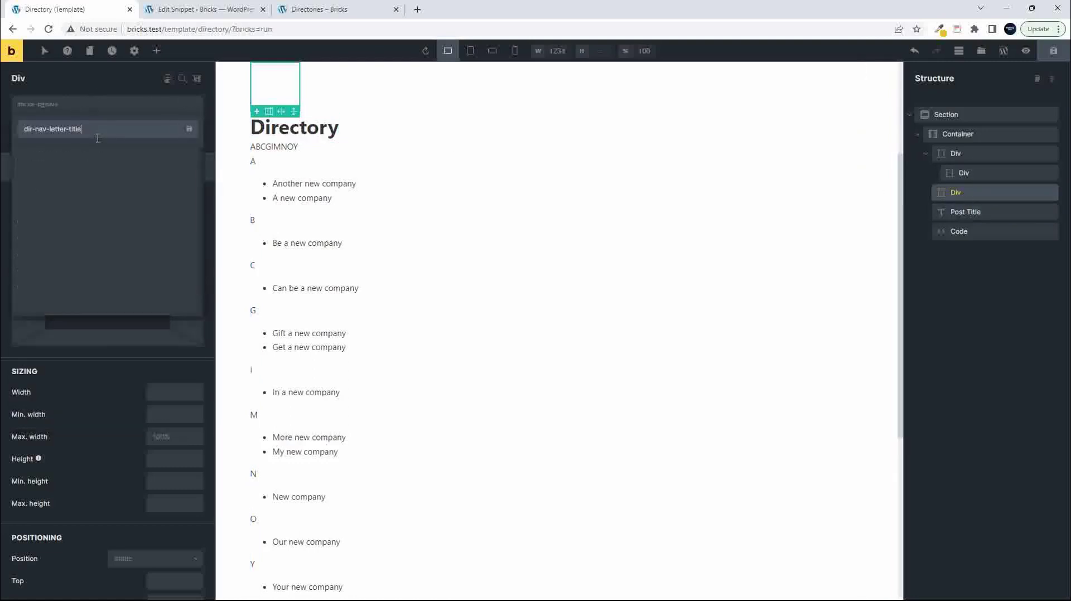
left_click(189, 129)
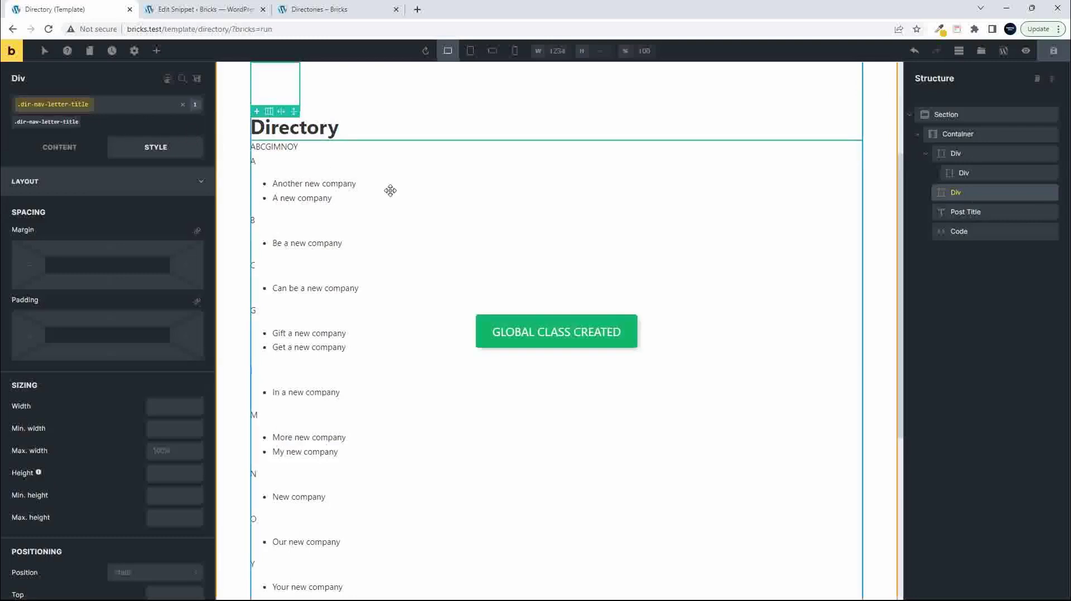
Set the .dir-nav-letter-title class's background color to the teal palette color #1da69a
left_click(185, 187)
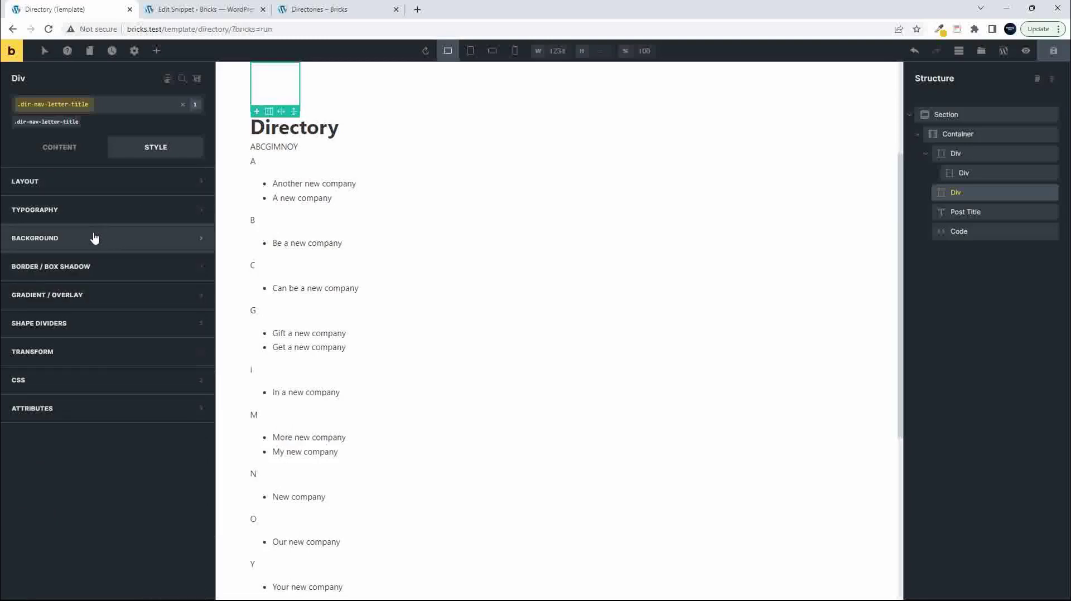
left_click(54, 240)
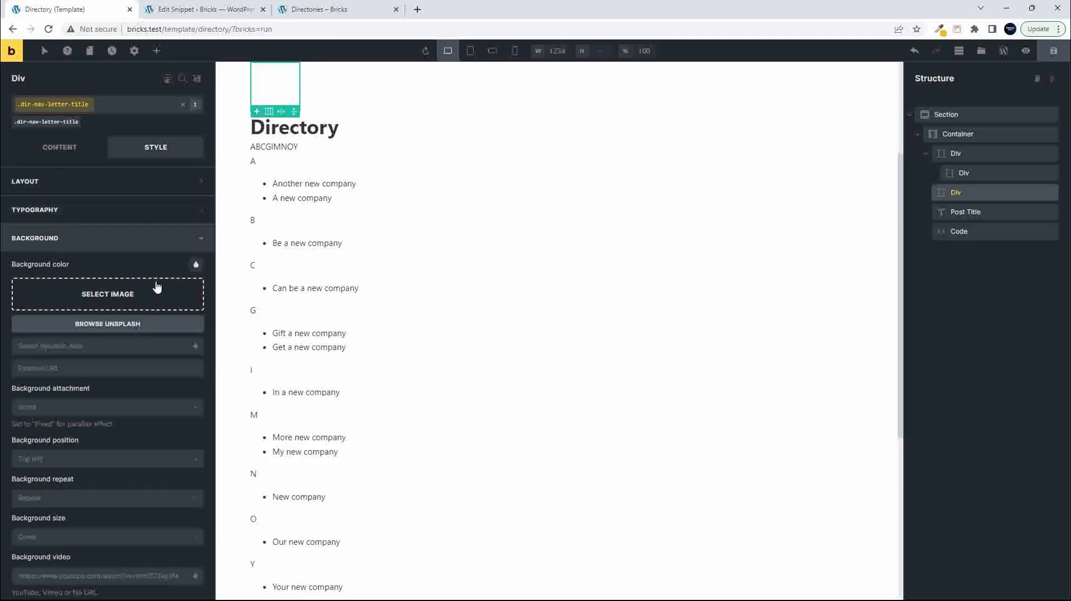
left_click(196, 266)
left_click(104, 296)
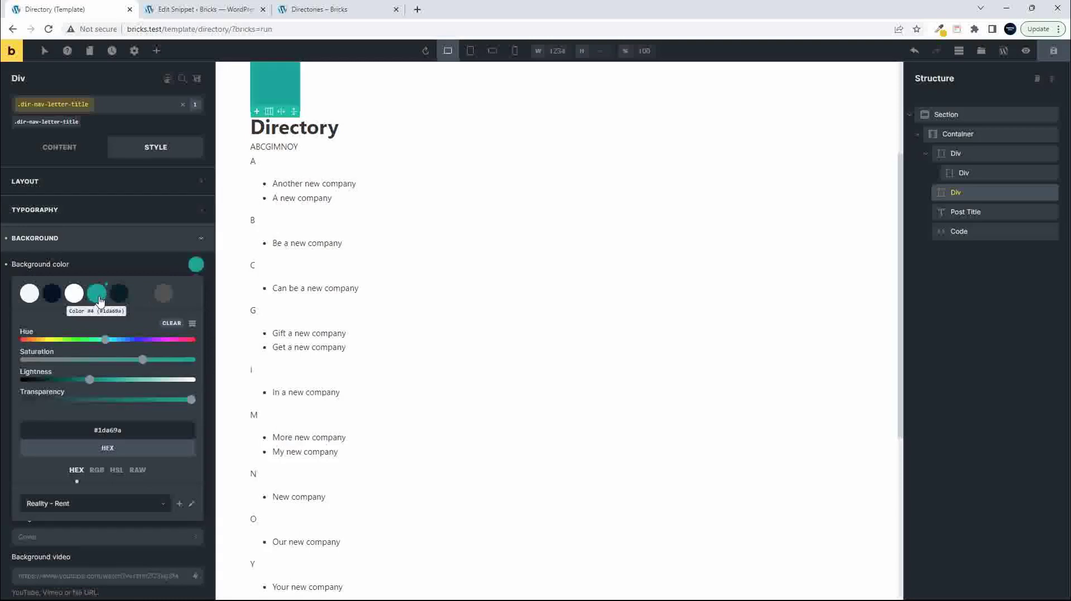
Set the .dir-nav-letter-title padding to 15 left and right and 10 top and bottom, save the template, and reload the directory page
left_click(140, 193)
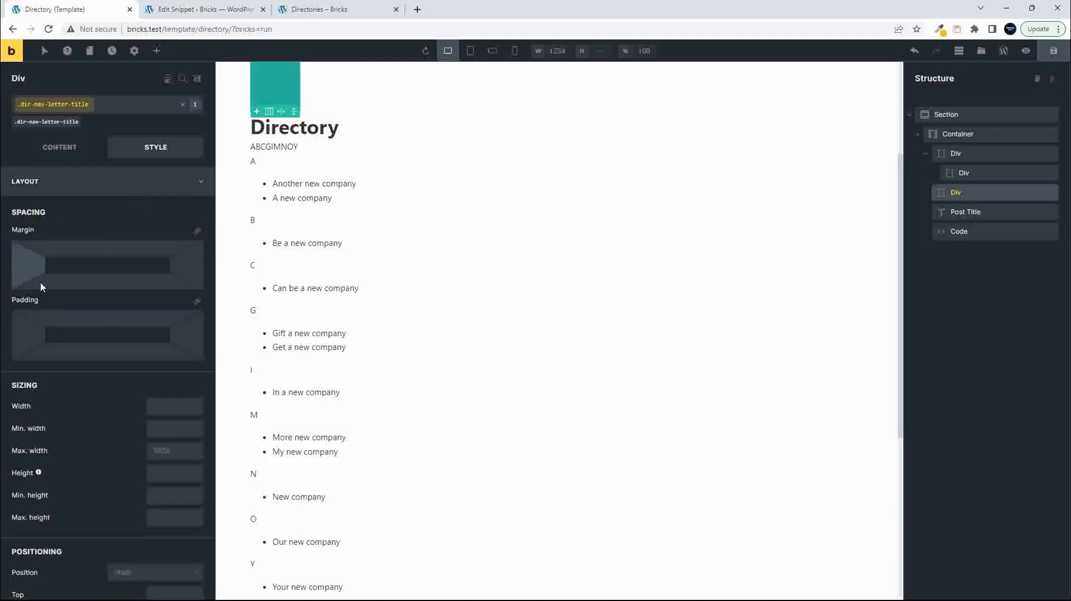
left_click(31, 328)
type("15")
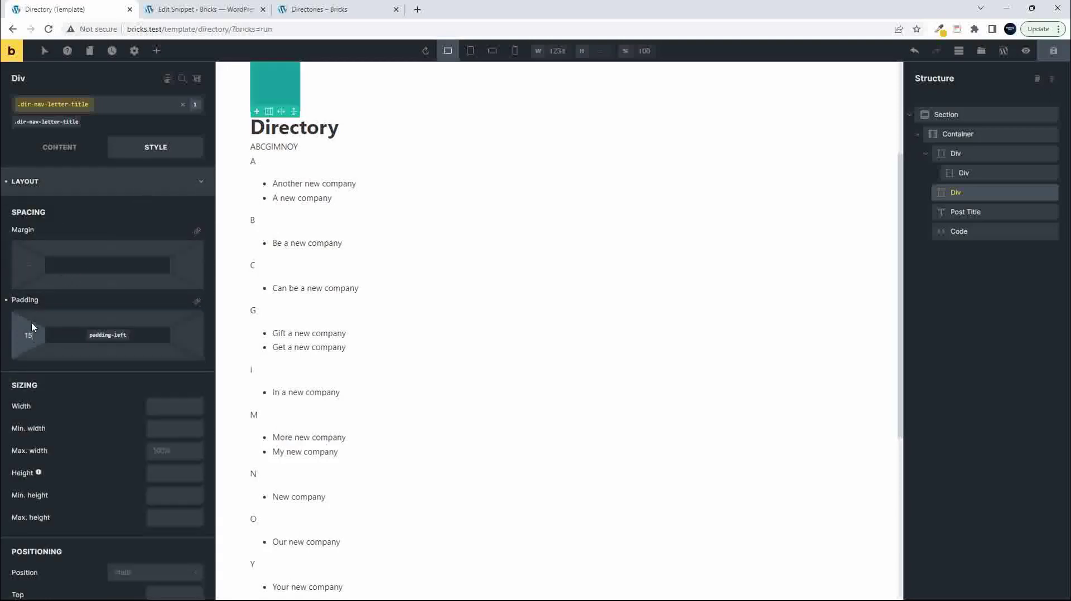
key("Tab")
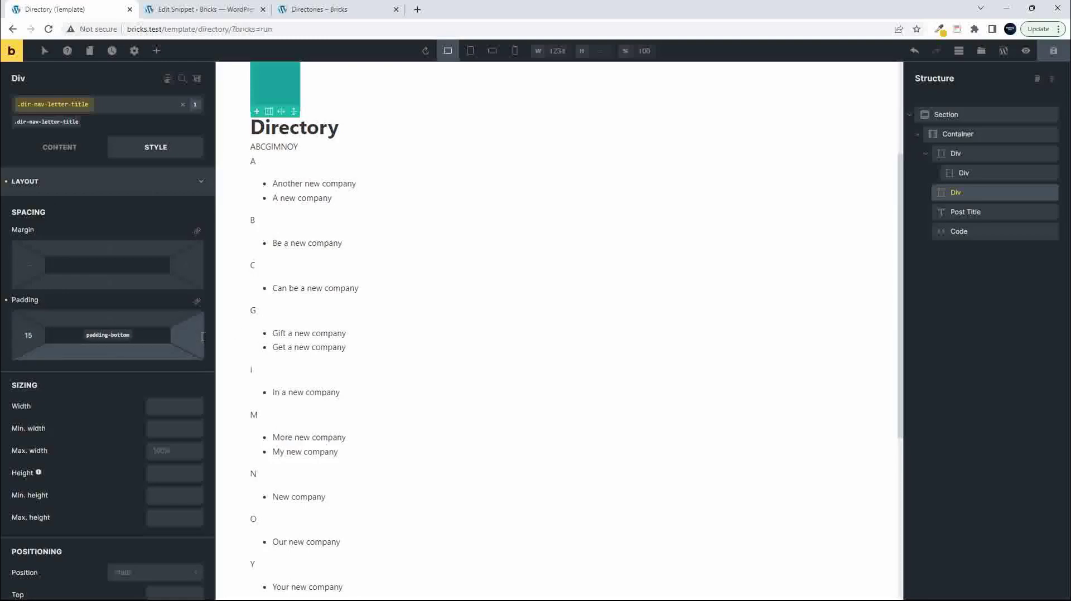
left_click(192, 339)
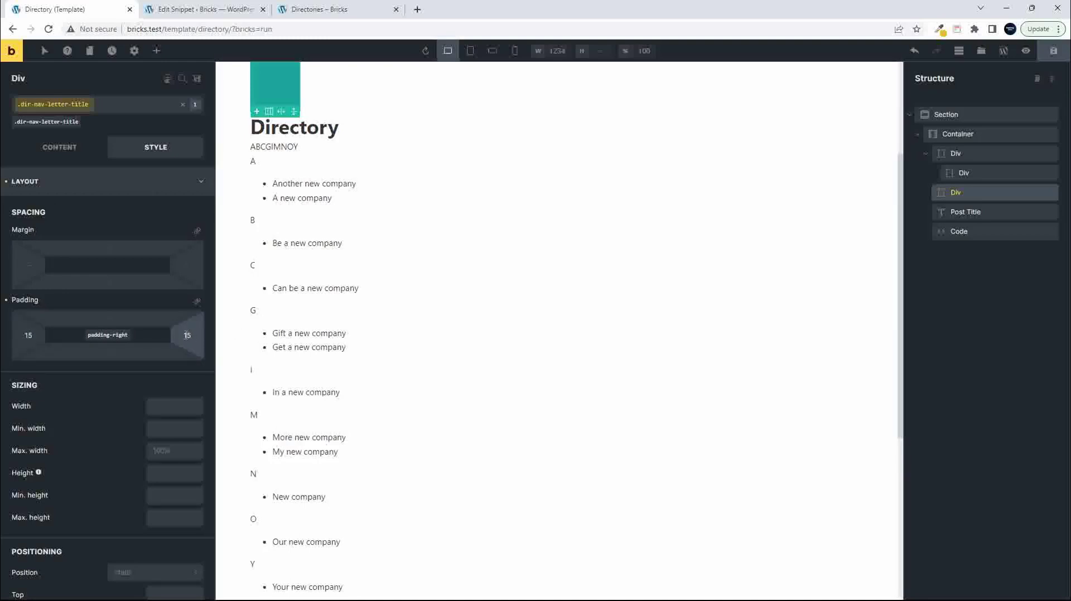
left_click(126, 318)
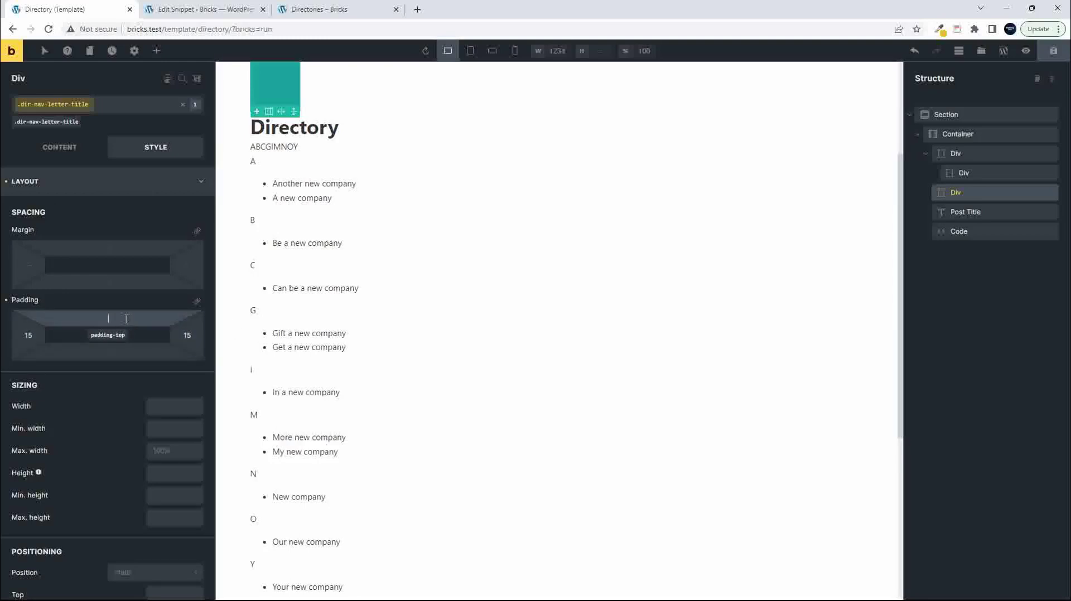
left_click(111, 351)
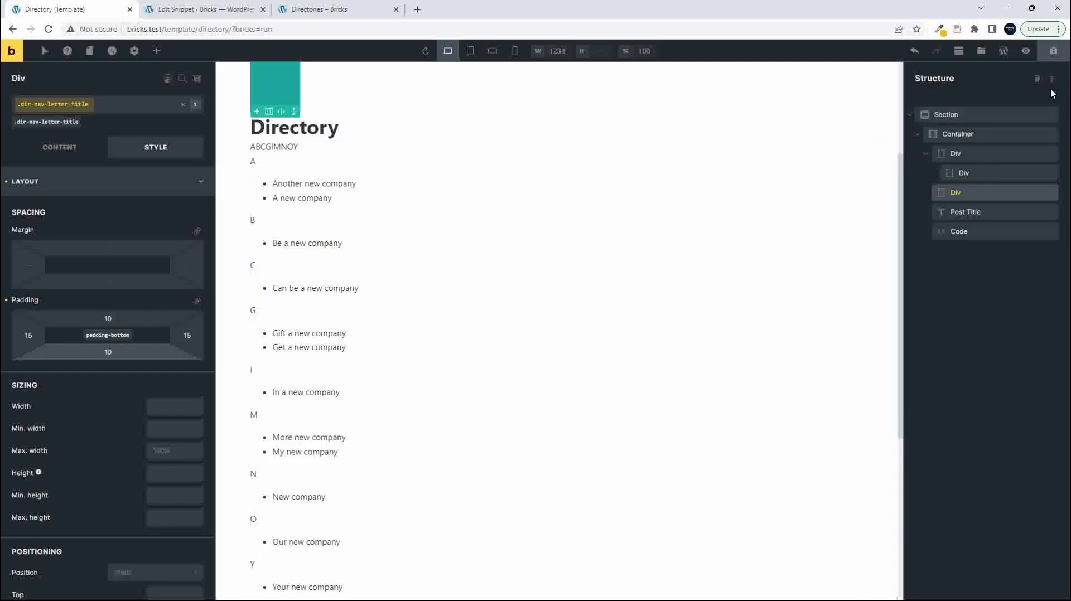
left_click(1053, 51)
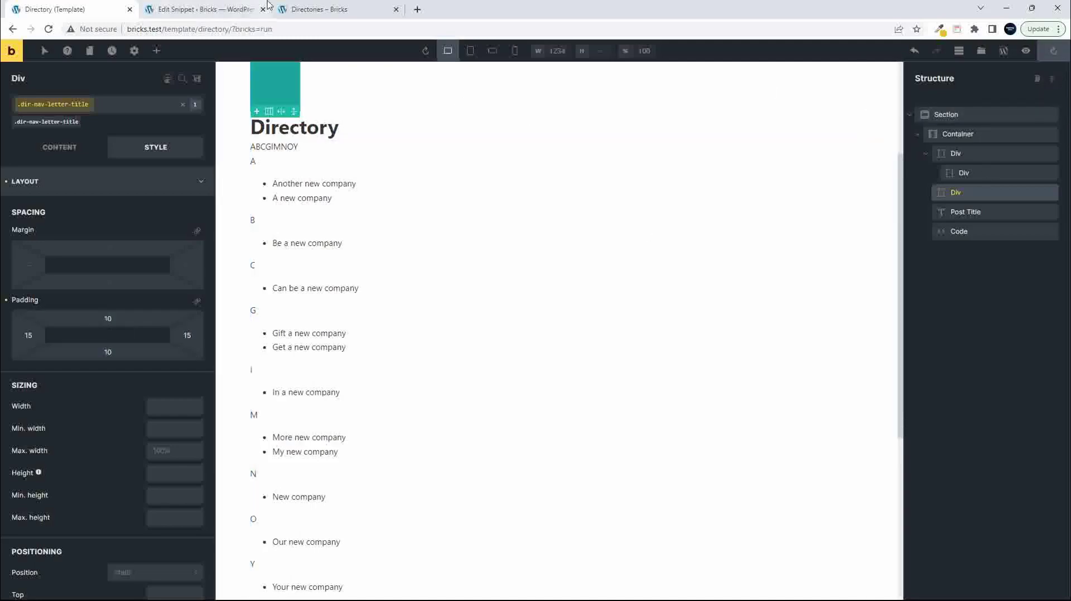
left_click(340, 9)
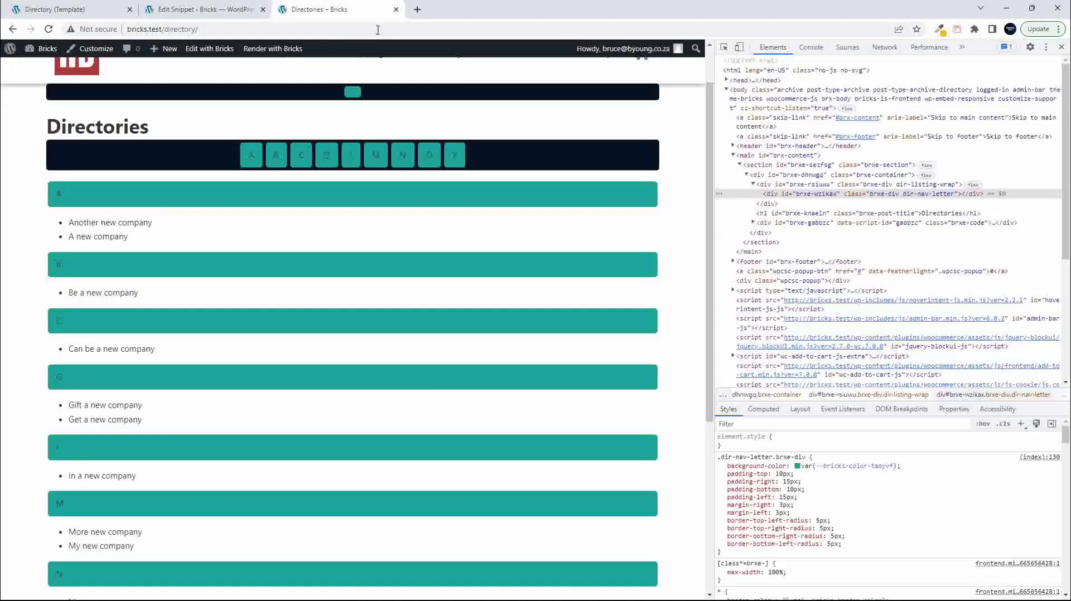
left_click(48, 30)
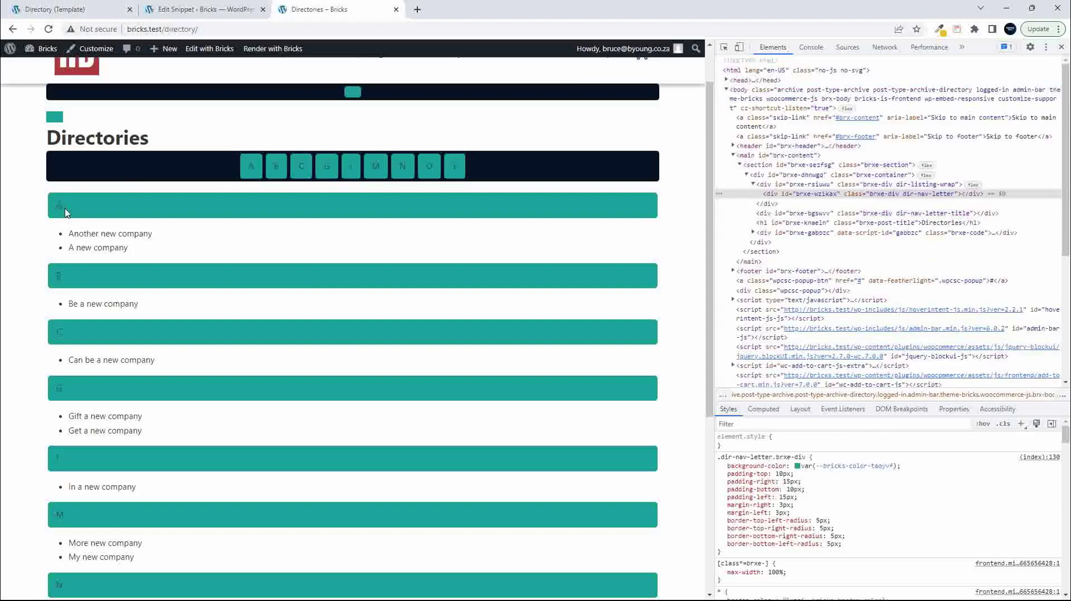
Save the PHP snippet with its dir-nav-letter-title class and return to the live directory page to check the headings
left_click(100, 11)
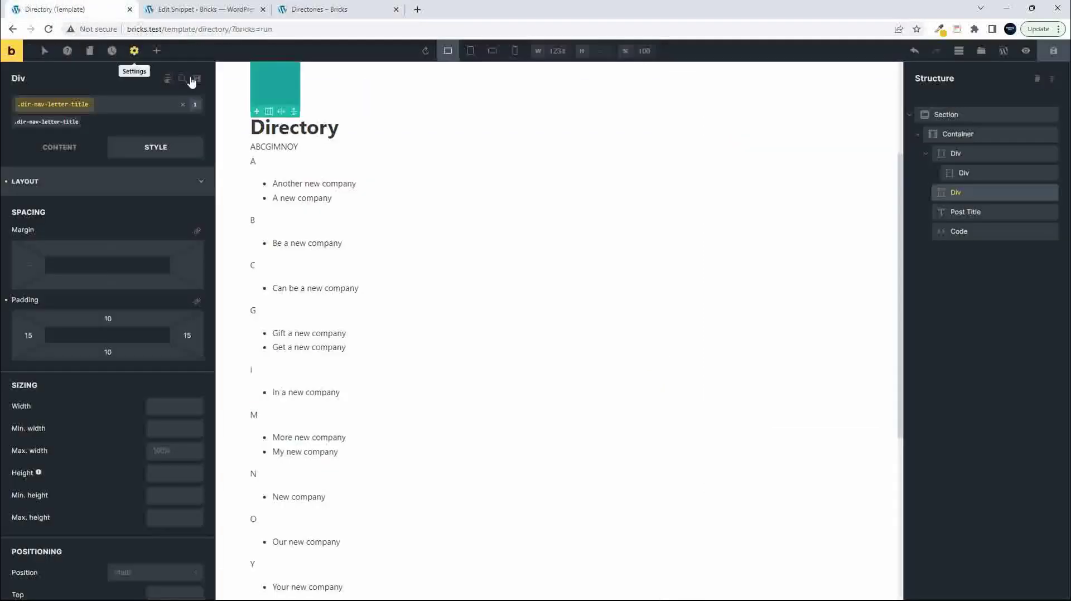
left_click(231, 16)
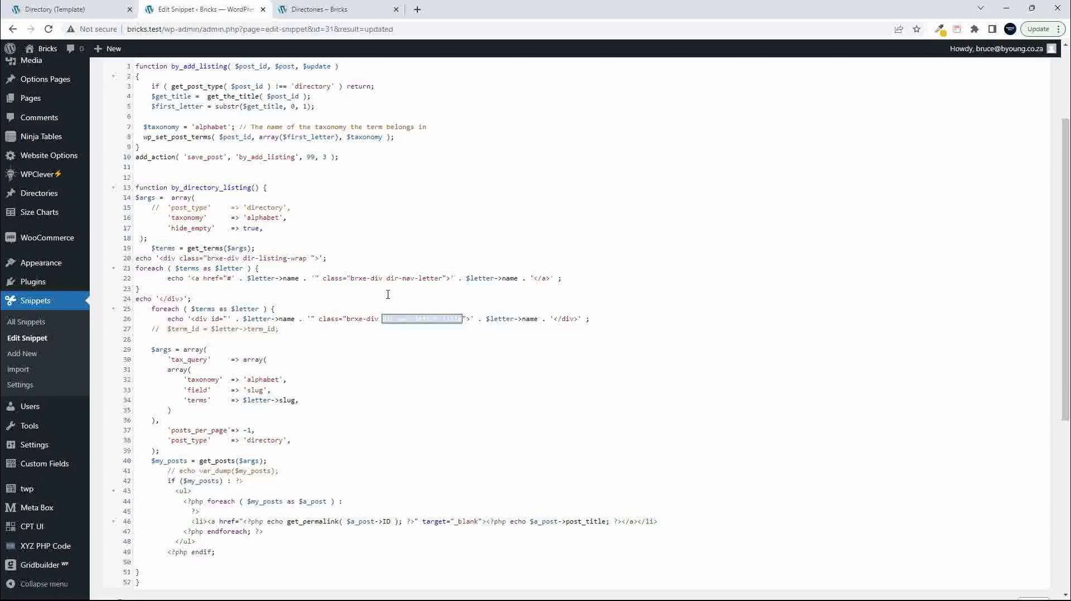
left_click(428, 343)
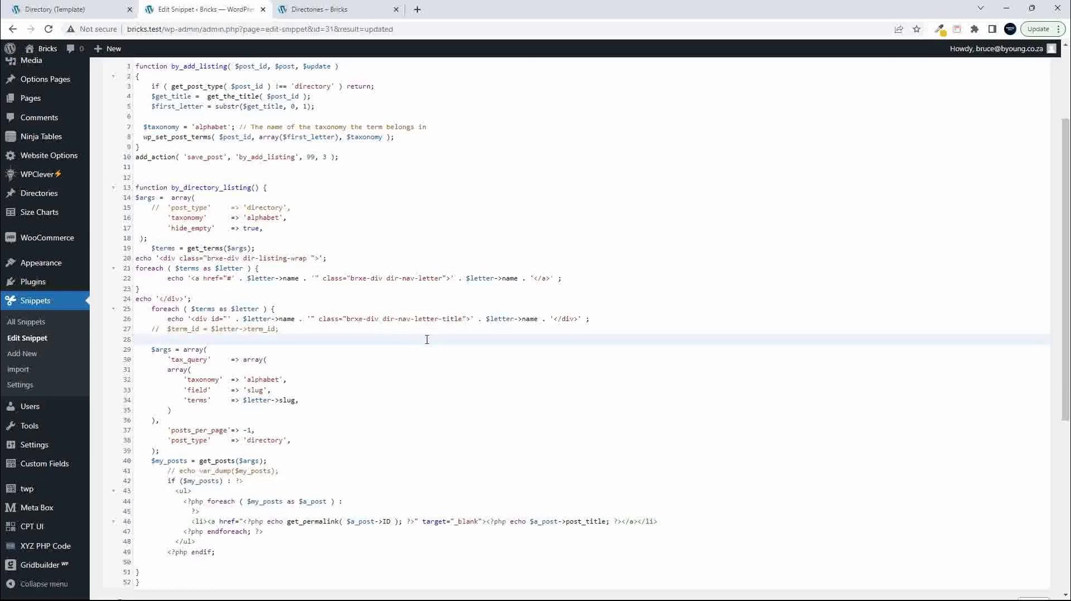
key("ctrl+s")
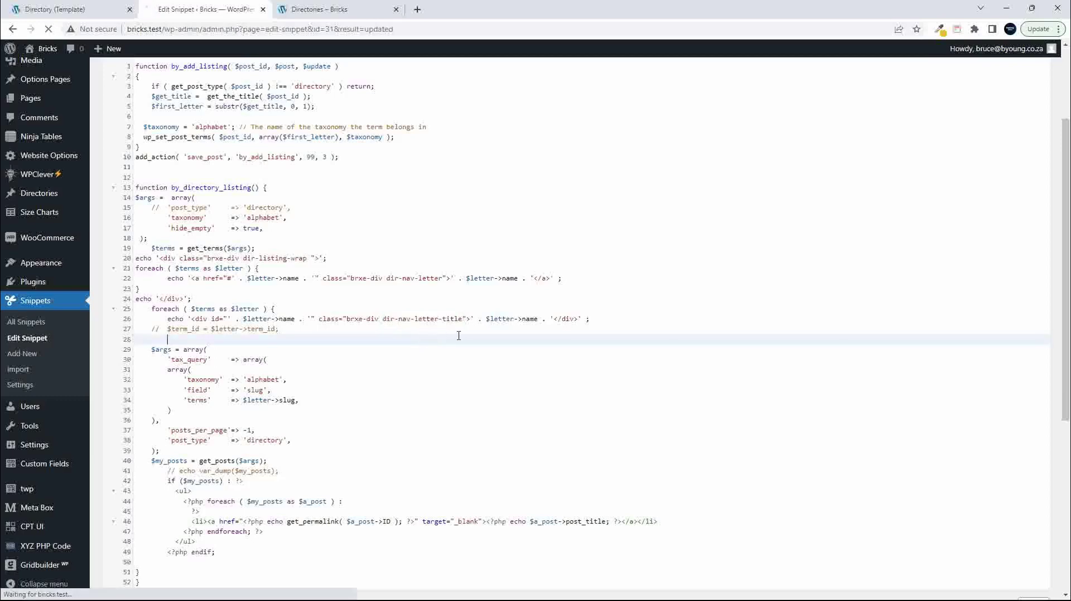
left_click(319, 10)
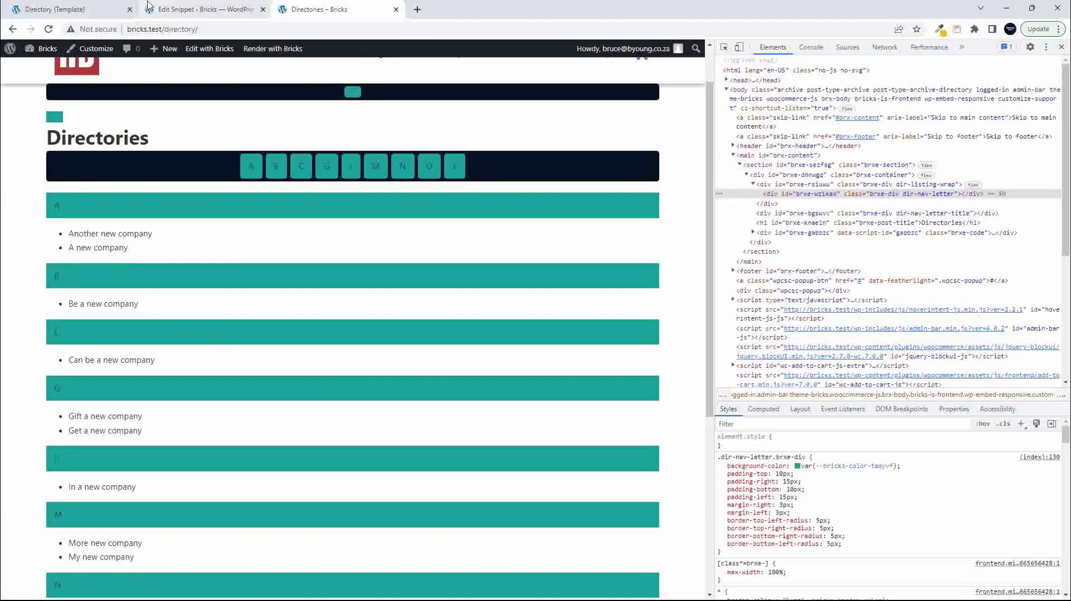
Set the .dir-nav-letter-title text color to palette color #f5f9fa and its font size to 20, and save the Directory template
left_click(91, 13)
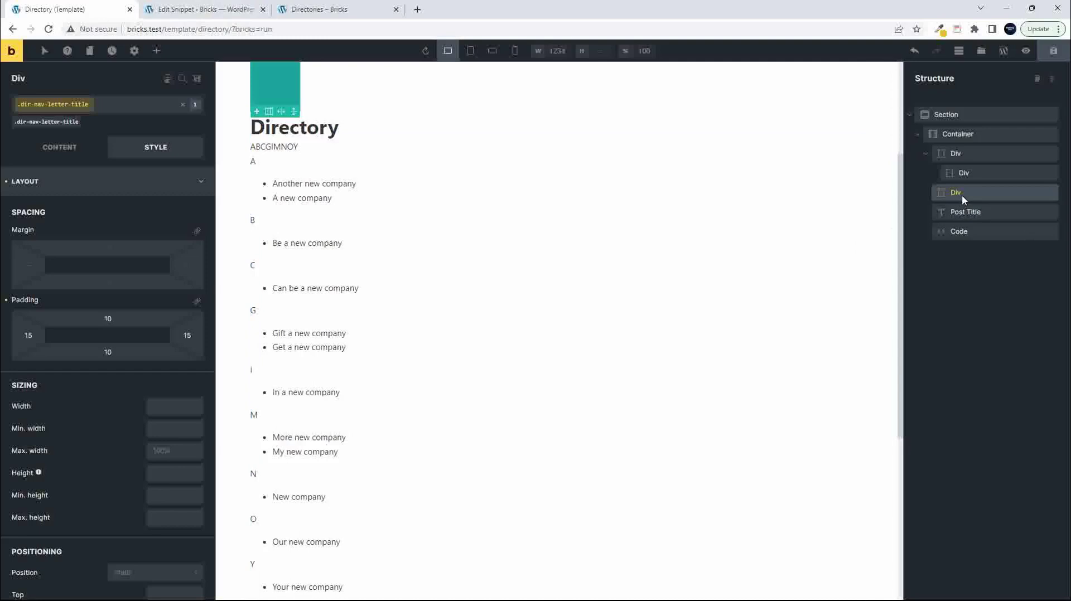
left_click(102, 178)
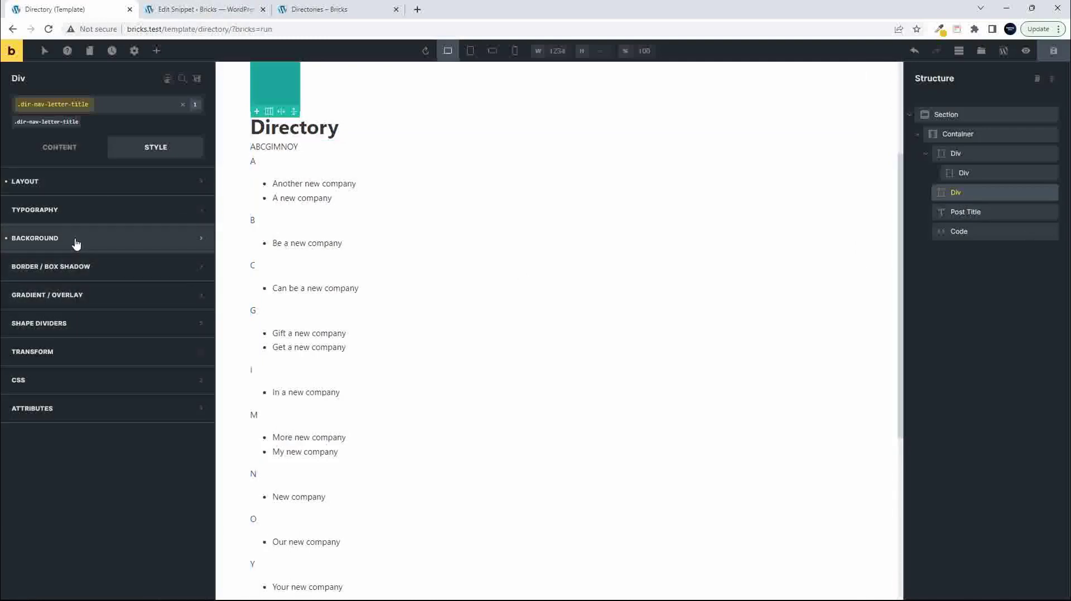
left_click(79, 220)
left_click(196, 235)
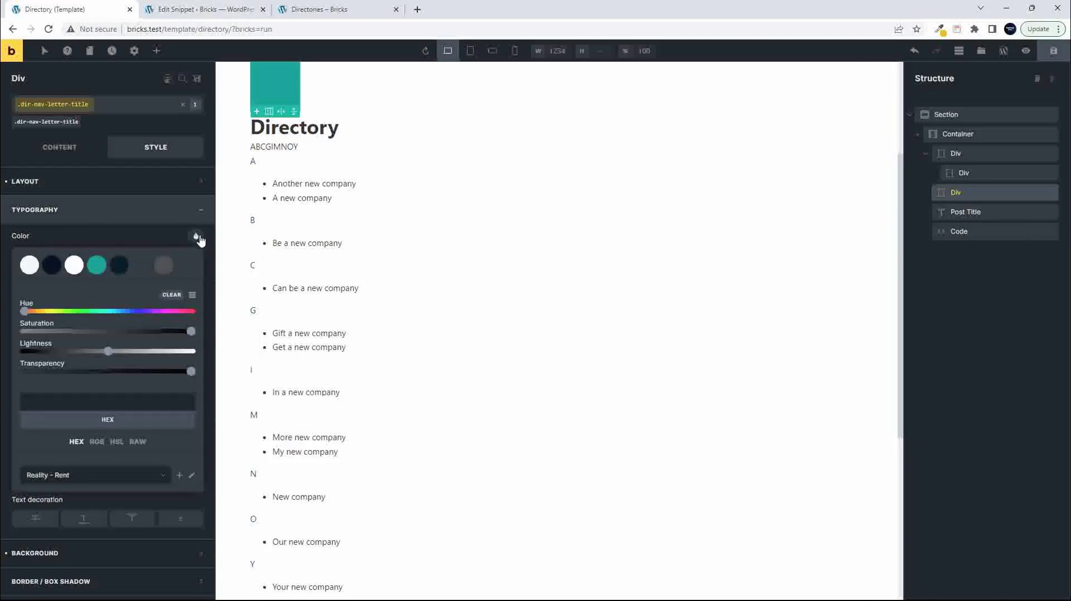
left_click(29, 266)
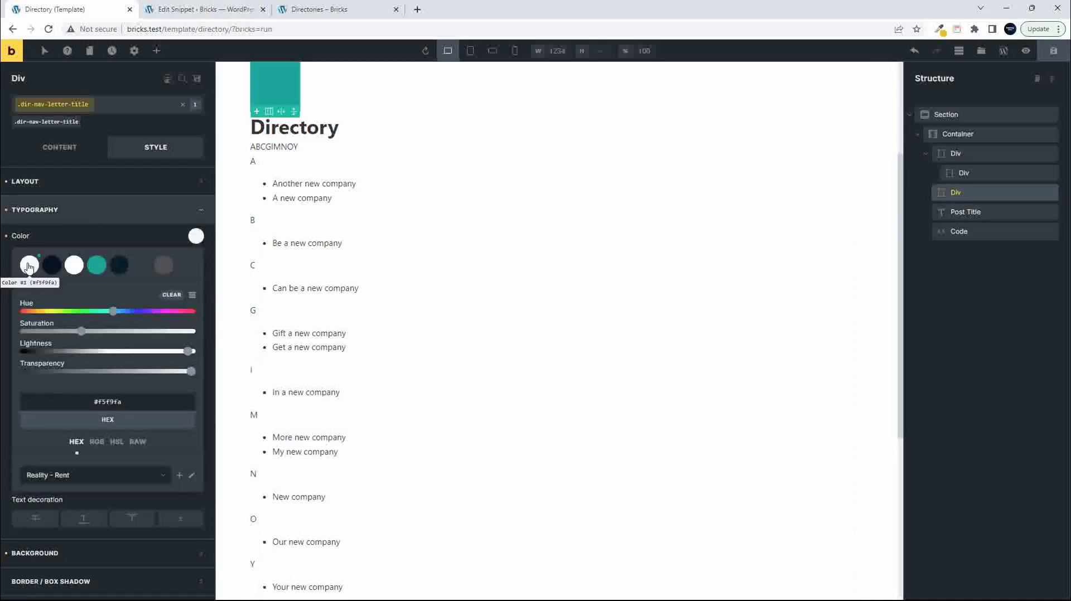
left_click(72, 237)
left_click(161, 257)
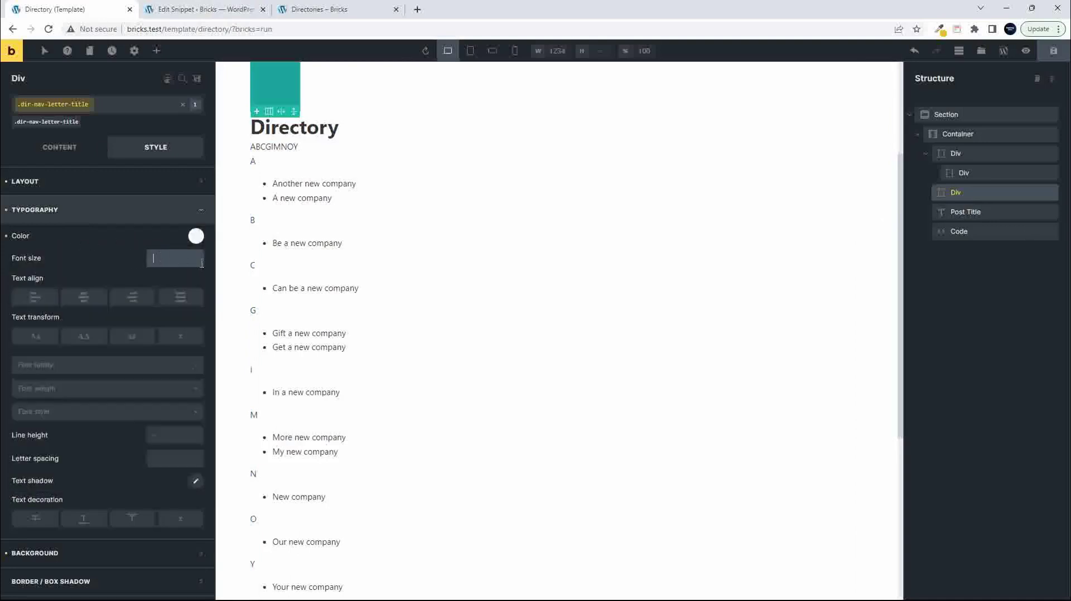
left_click(1053, 50)
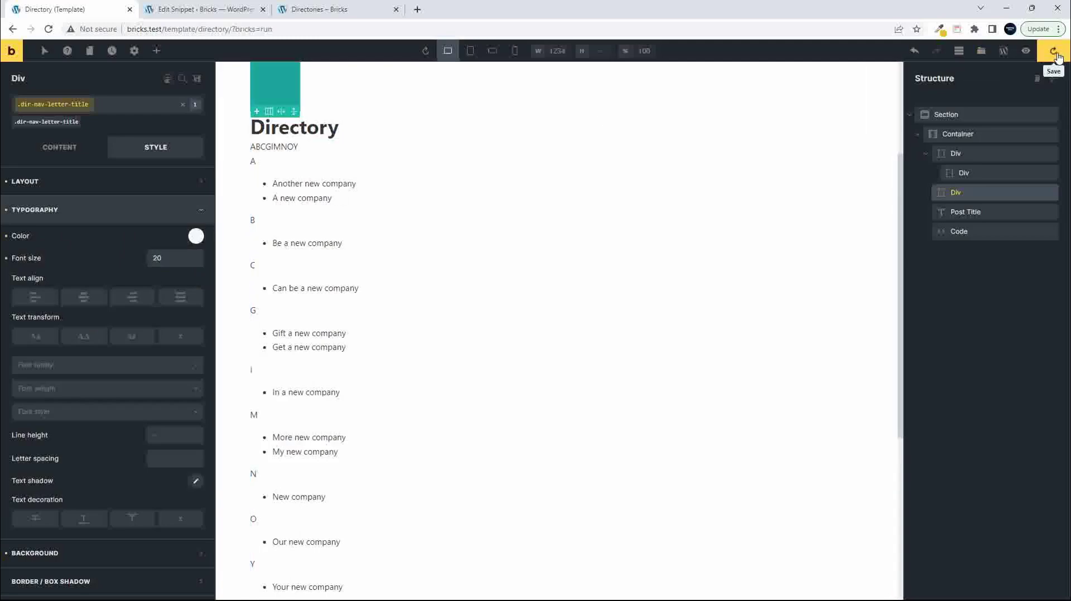
Reload the live directory page and test the A, B, C and G letter links in the navigation bar
left_click(315, 9)
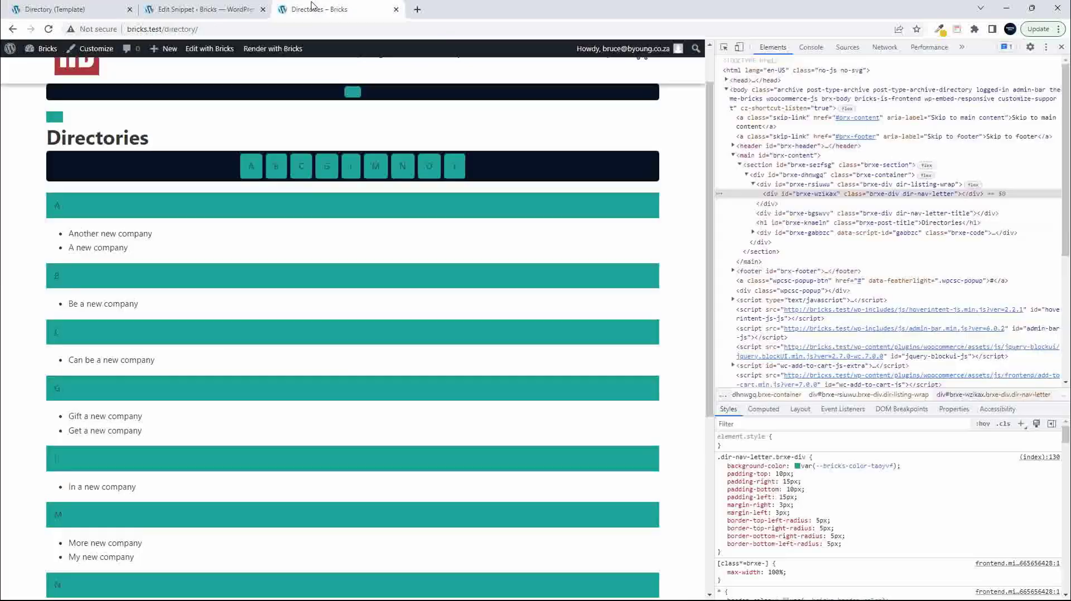
left_click(49, 29)
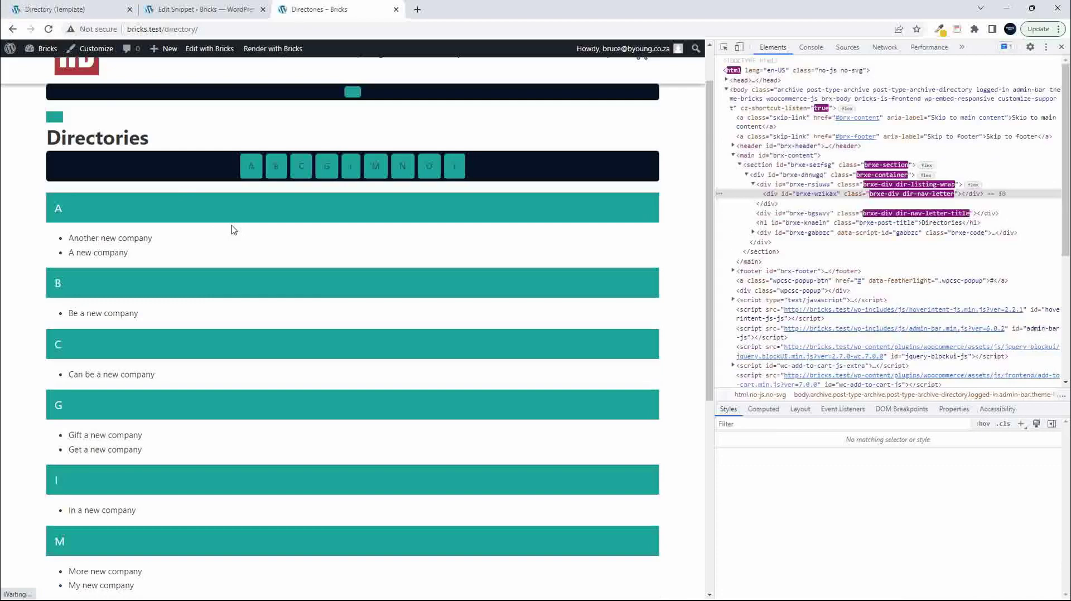
left_click(251, 166)
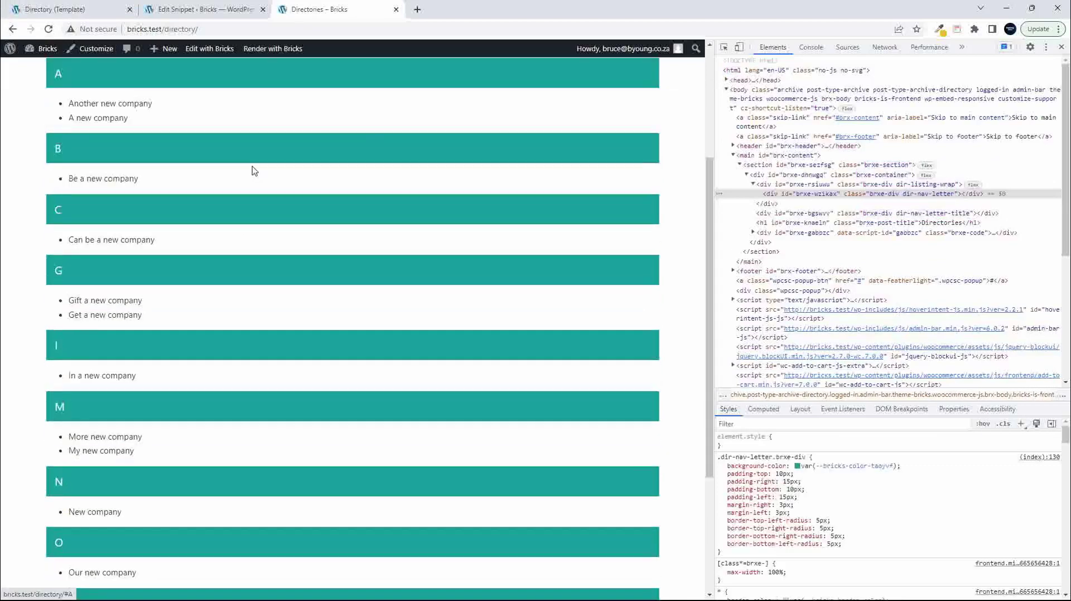
scroll(273, 201, "up", 3)
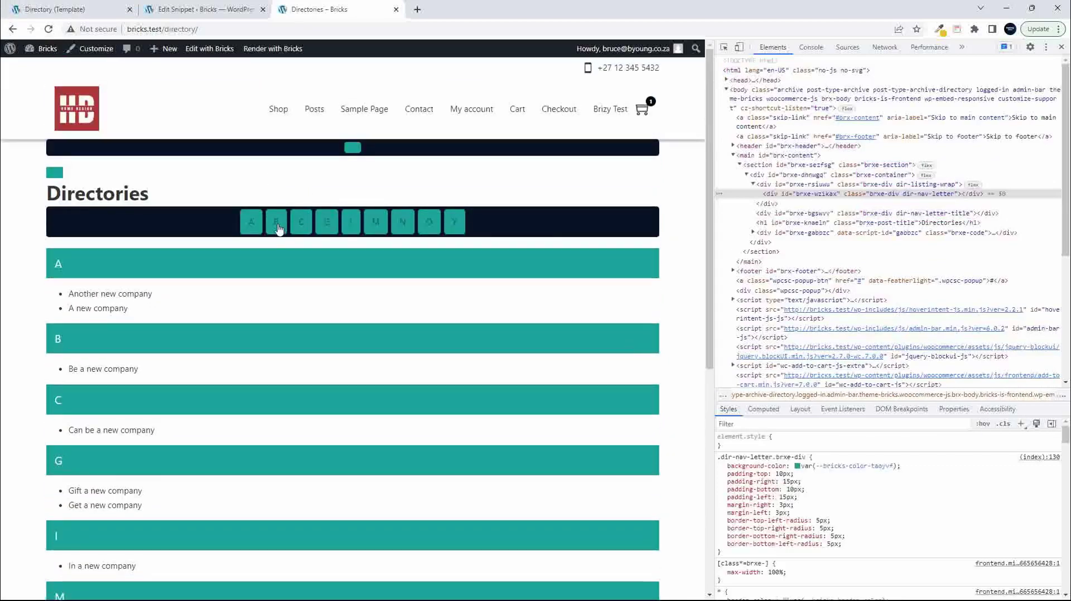
left_click(280, 225)
scroll(278, 225, "up", 5)
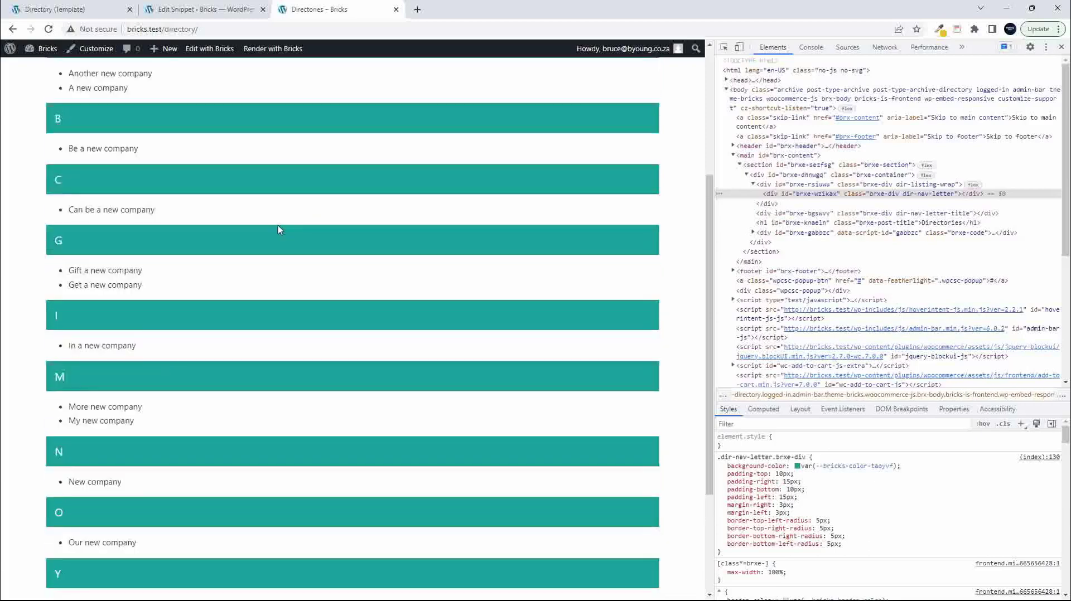
left_click(303, 223)
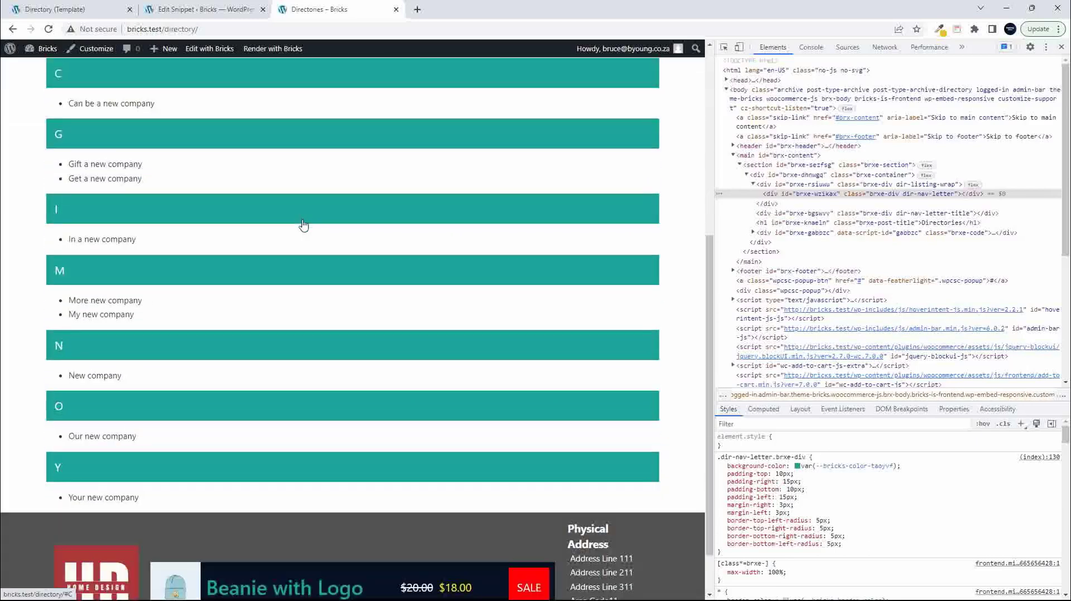
scroll(303, 224, "up", 5)
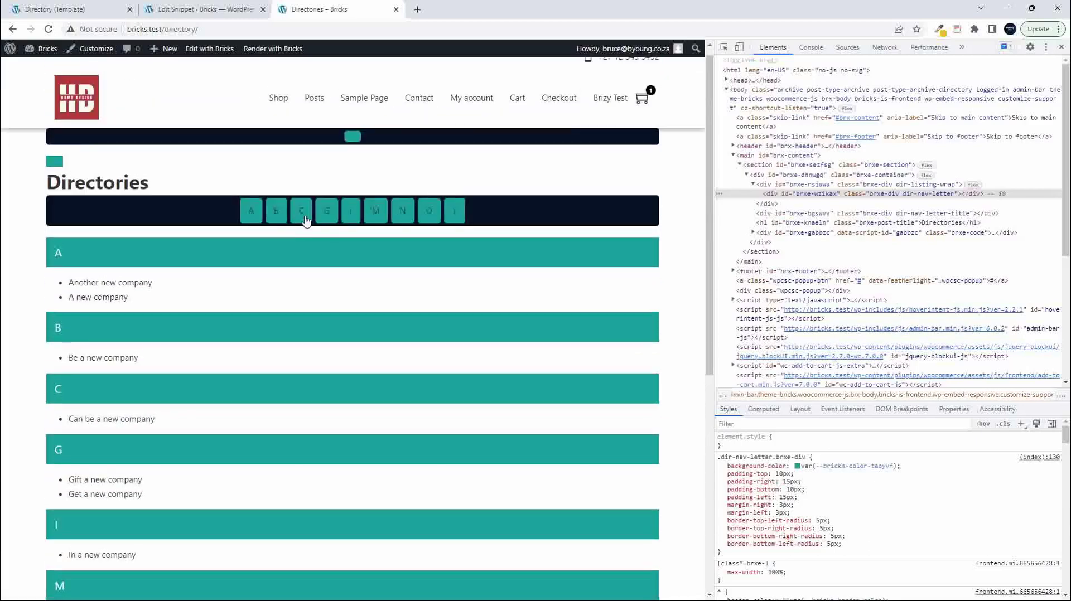
left_click(324, 213)
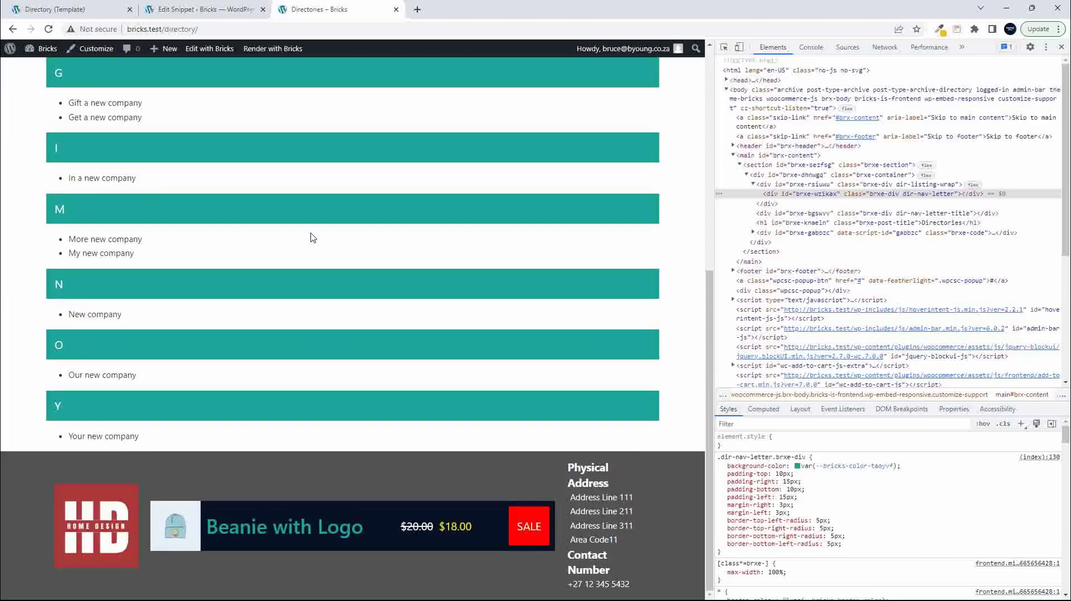
scroll(313, 237, "up", 6)
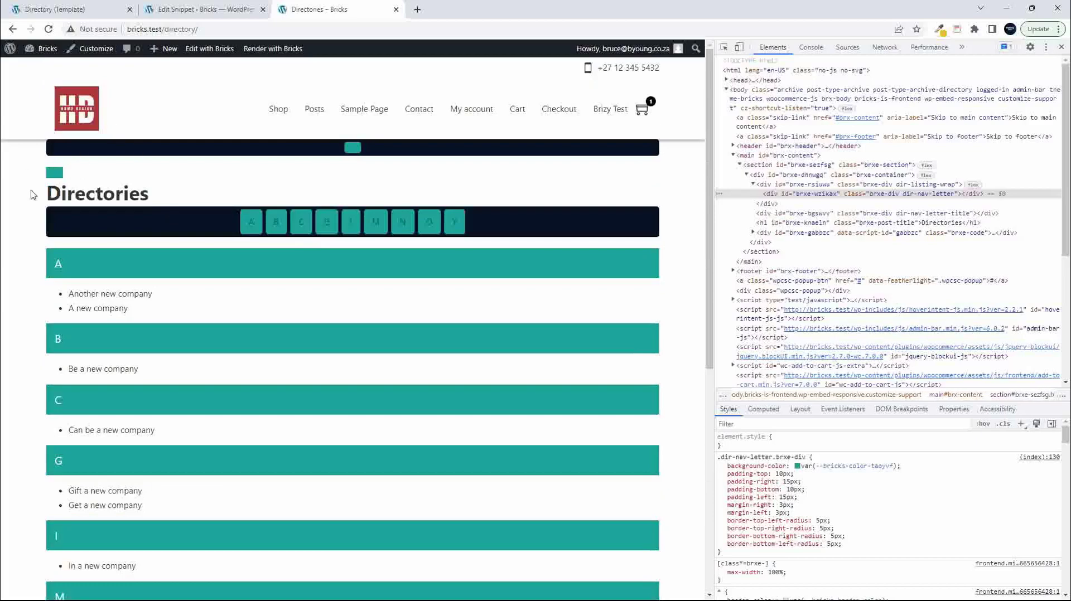
Add a wrapper Div to the template's Container and nest the .dir-listing-wrap and .dir-nav-letter-title Divs inside it
left_click(61, 9)
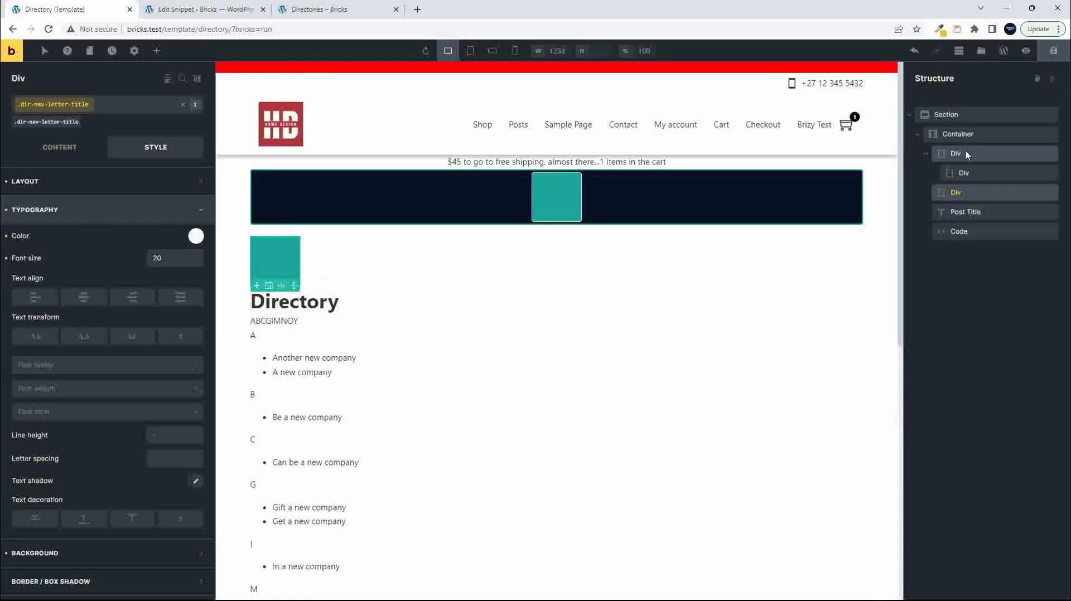
left_click(959, 153)
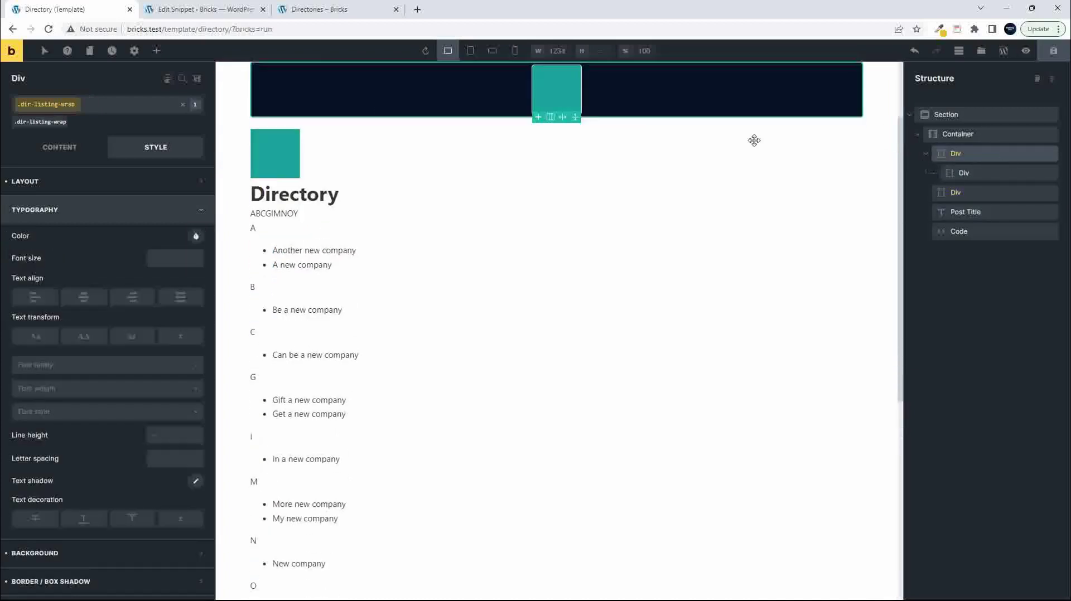
left_click(157, 51)
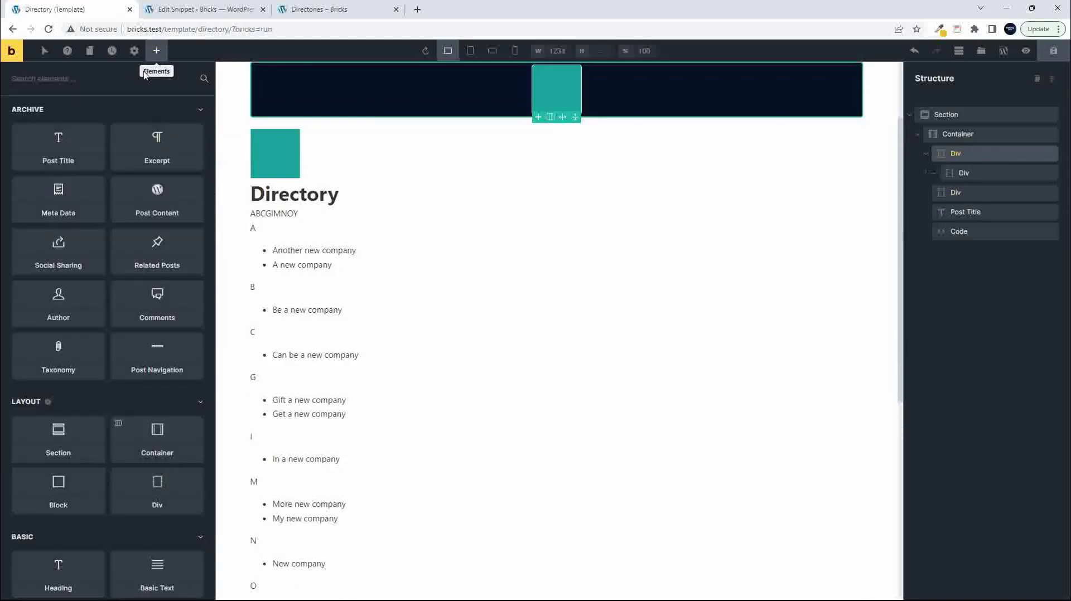
left_click(144, 76)
type("div")
left_click_drag(78, 140, 602, 121)
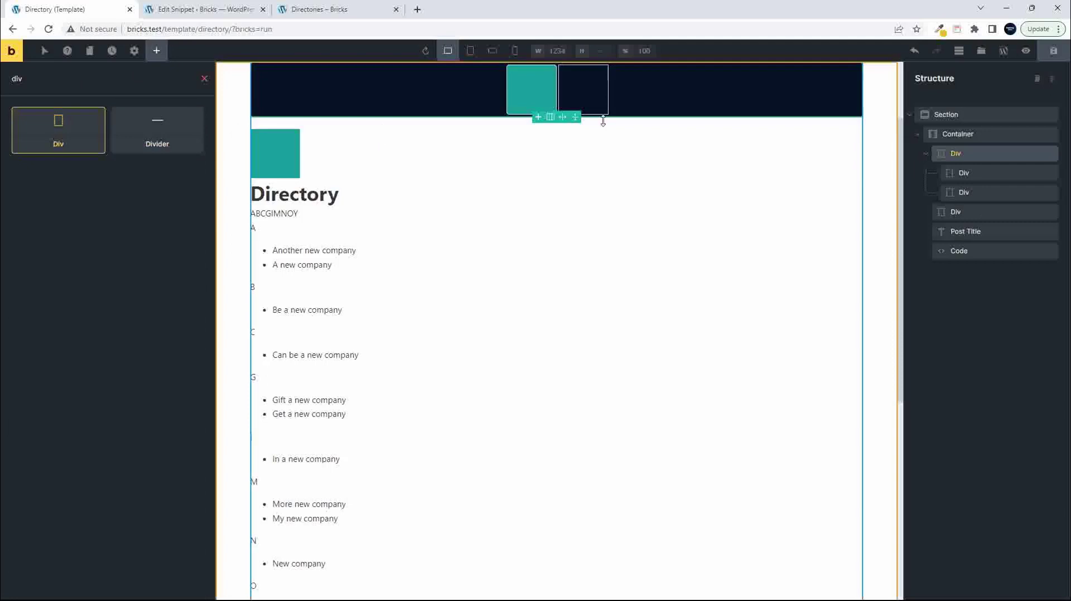
left_click_drag(954, 192, 1000, 159)
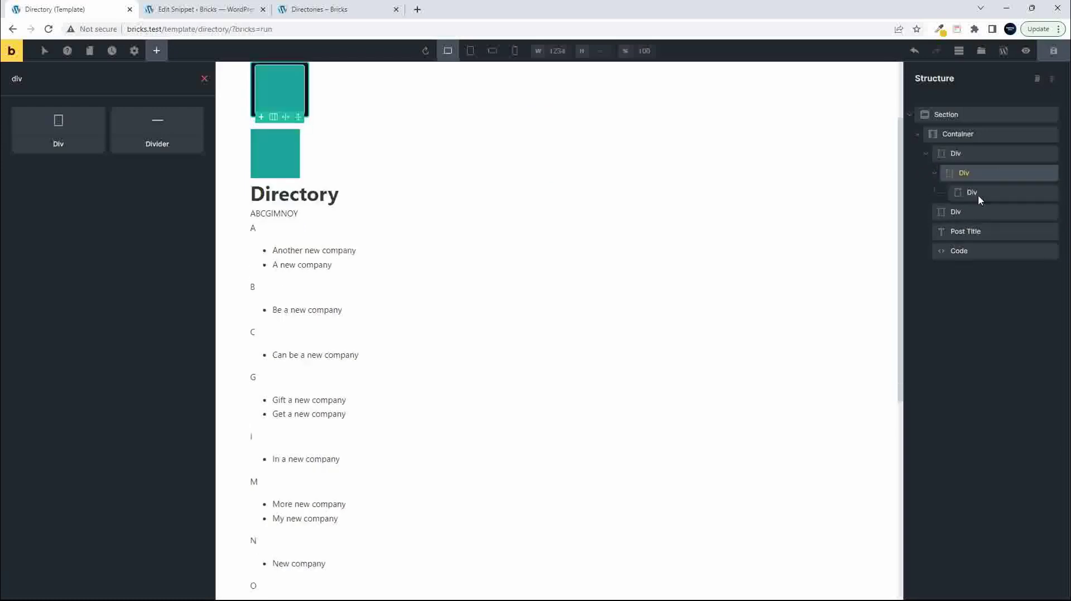
left_click_drag(938, 211, 973, 168)
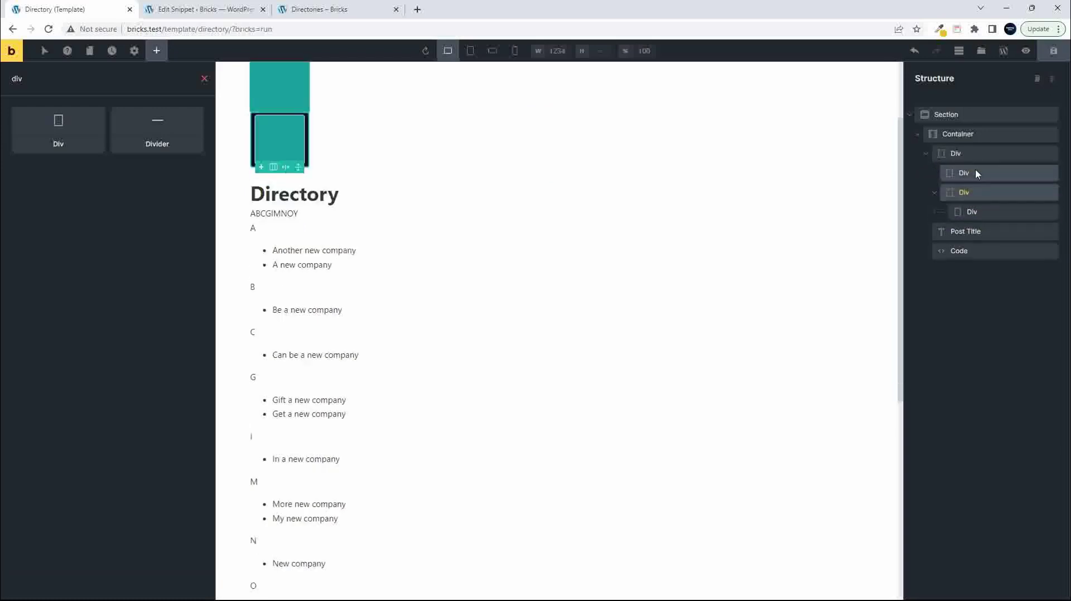
Add a Date render condition with the <= operator to the wrapper Div that holds the styling Divs
left_click(968, 152)
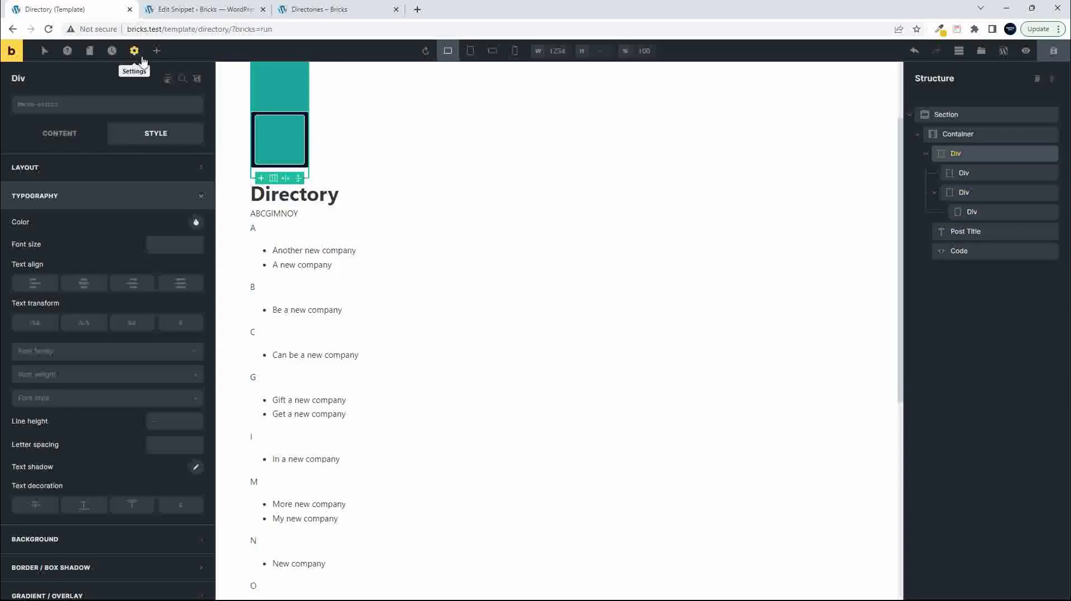
left_click(169, 81)
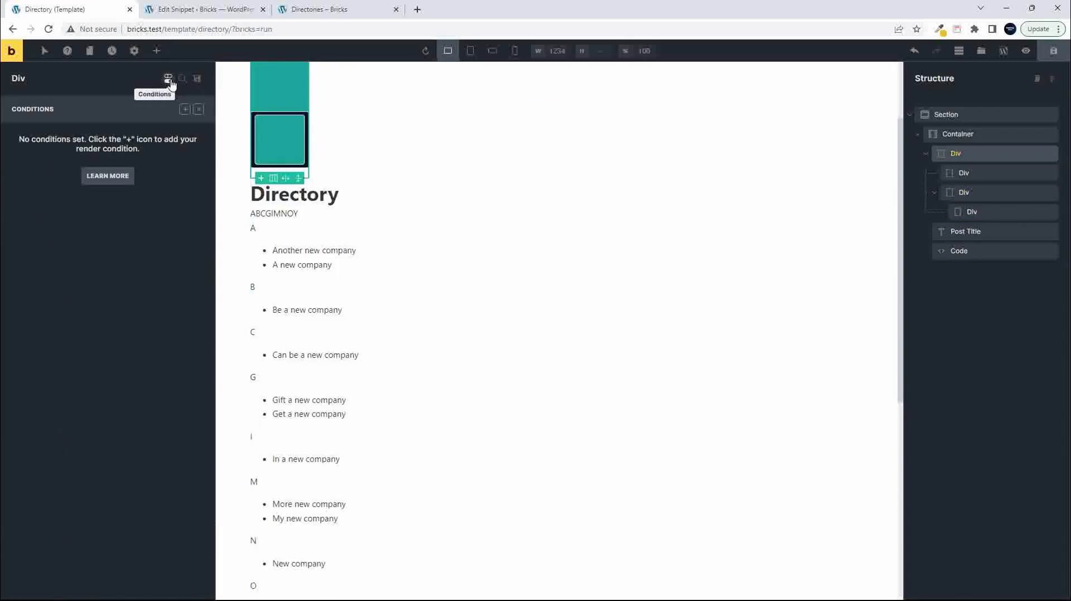
left_click(185, 110)
left_click(52, 165)
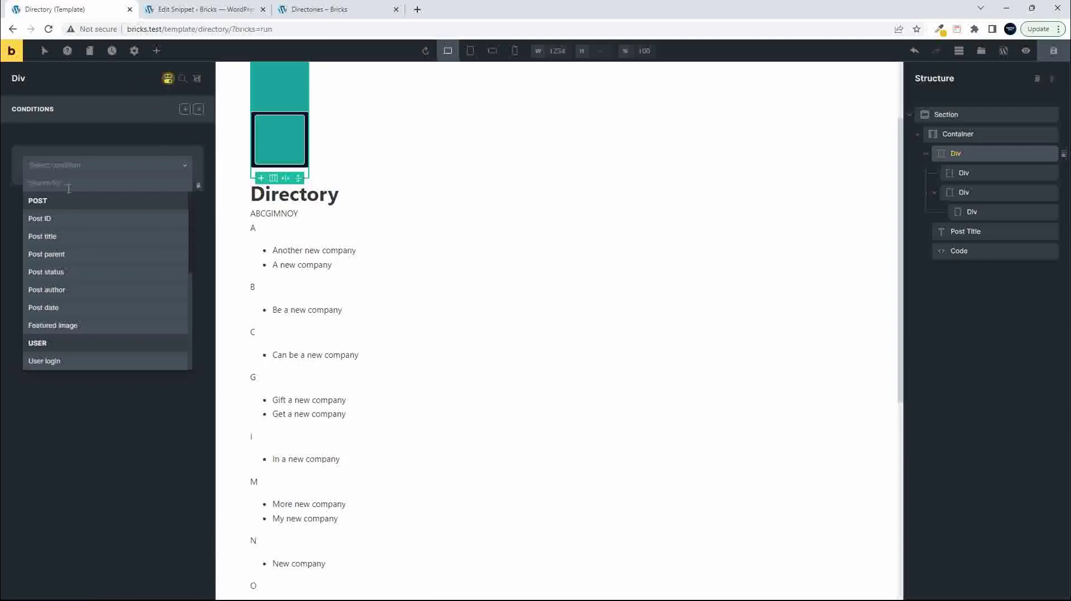
type("date")
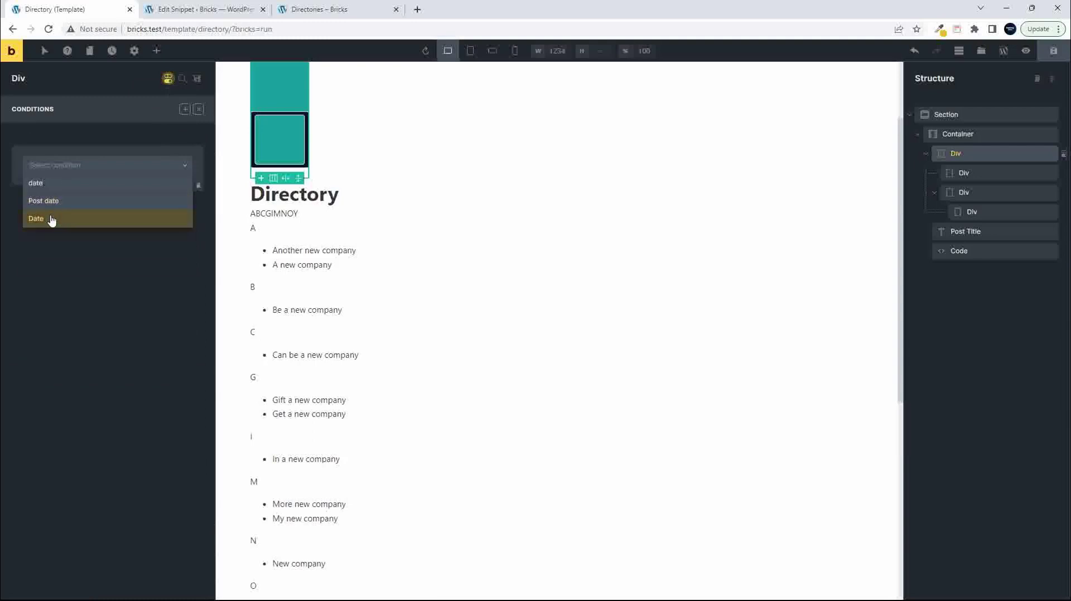
left_click(49, 220)
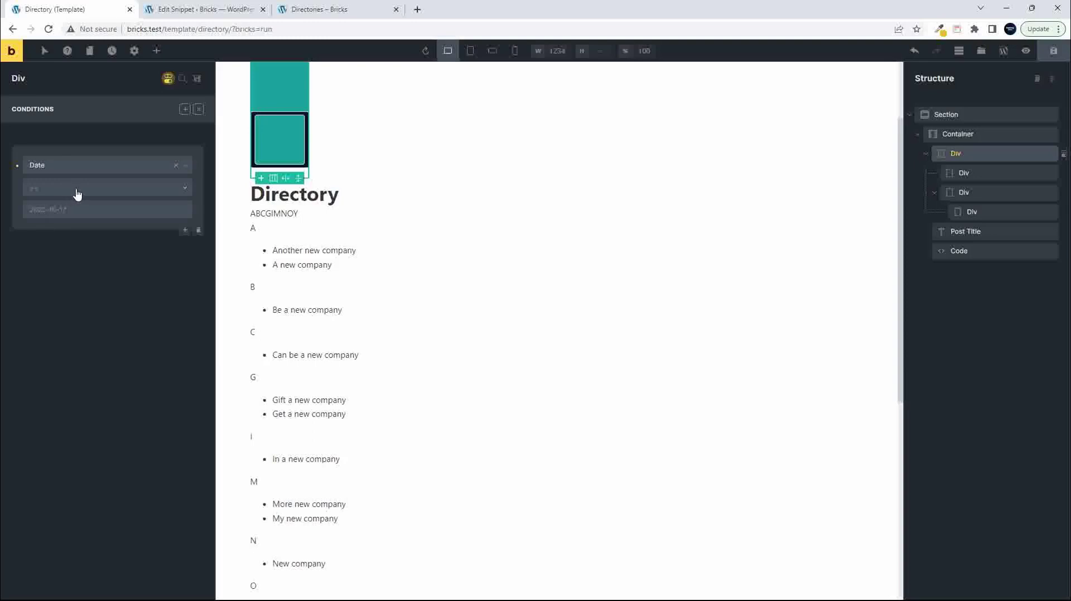
left_click(184, 191)
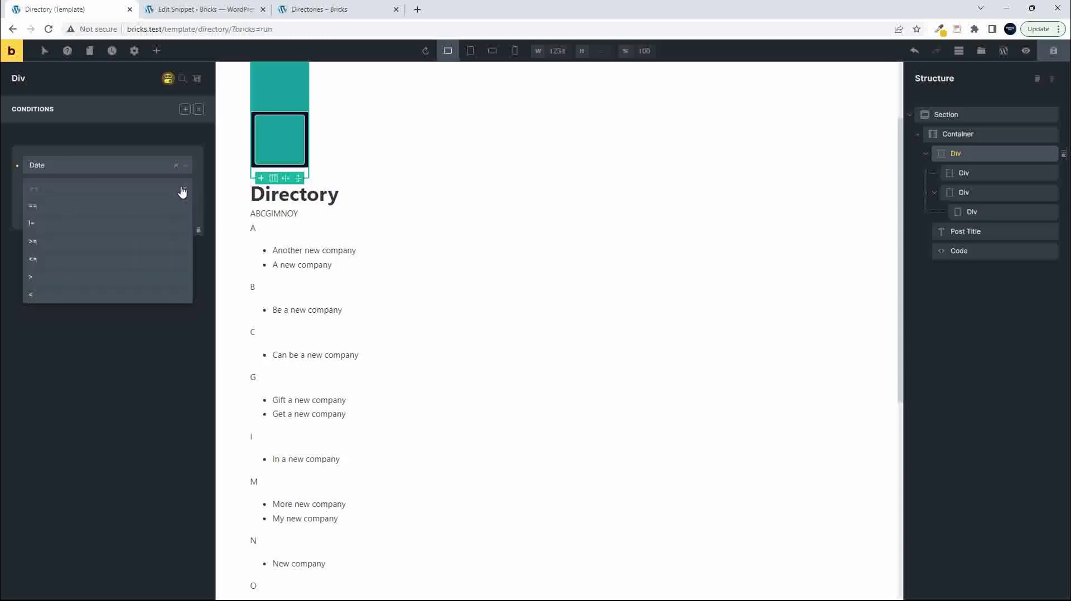
left_click(78, 260)
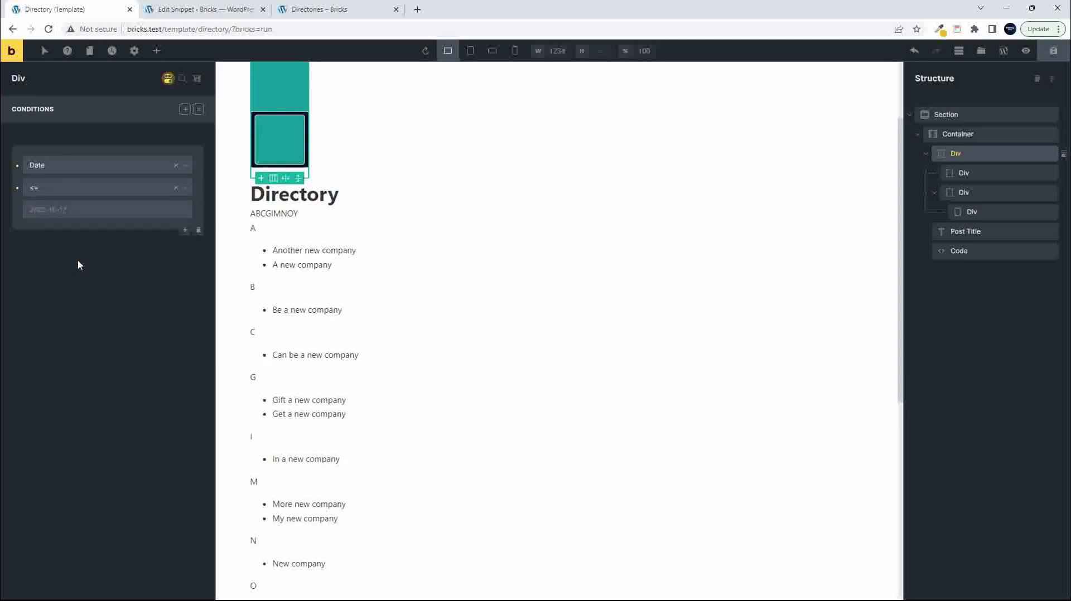
Set the wrapper Div's condition date to October 12, 2000 and save the Directory template
left_click(51, 210)
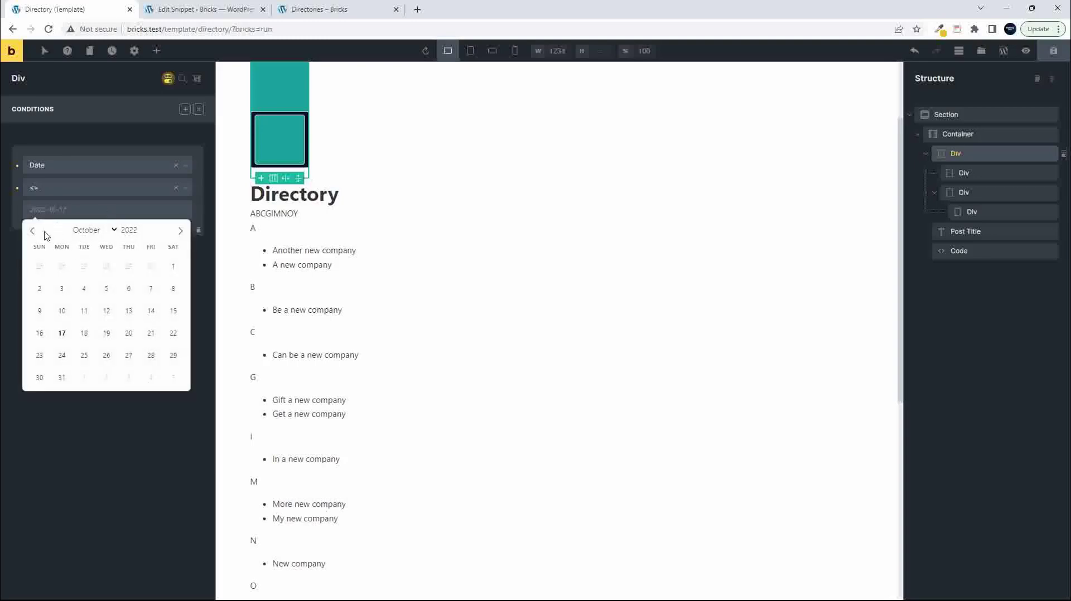
double_click(131, 230)
type("2000")
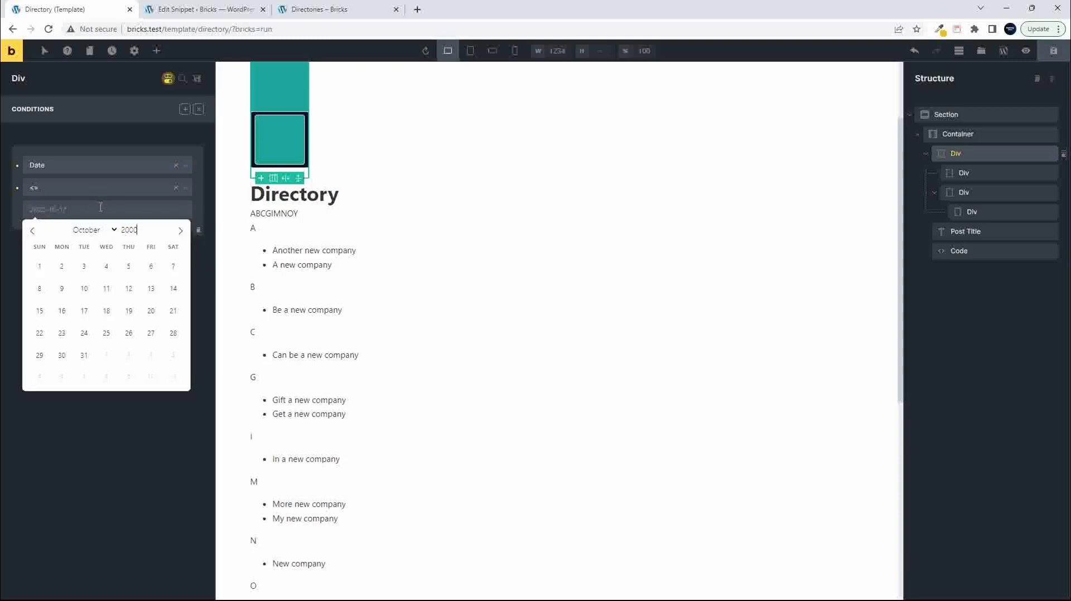
left_click(128, 288)
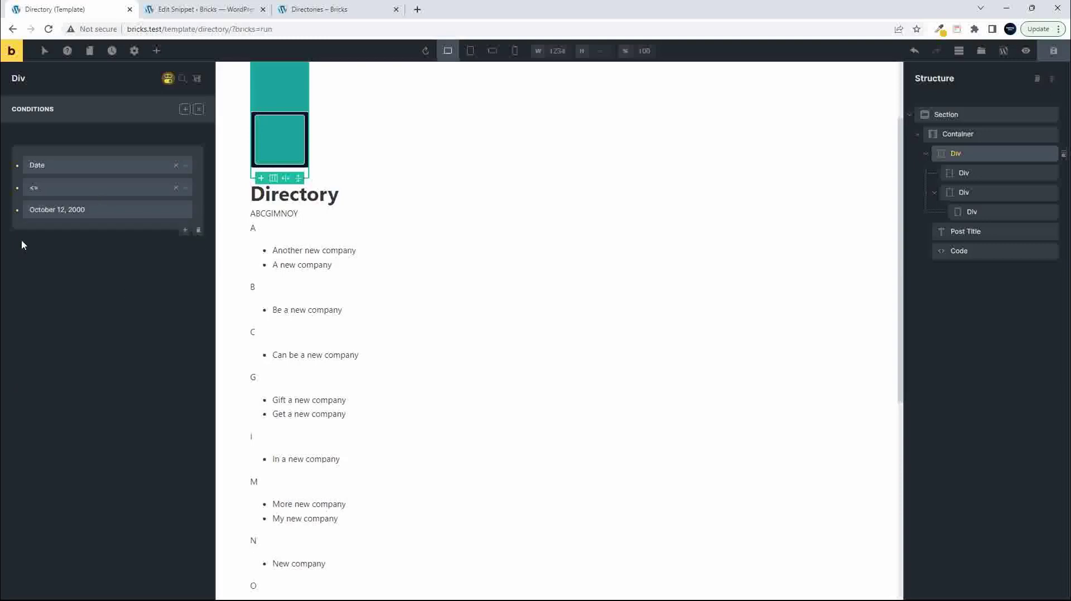
left_click(1054, 54)
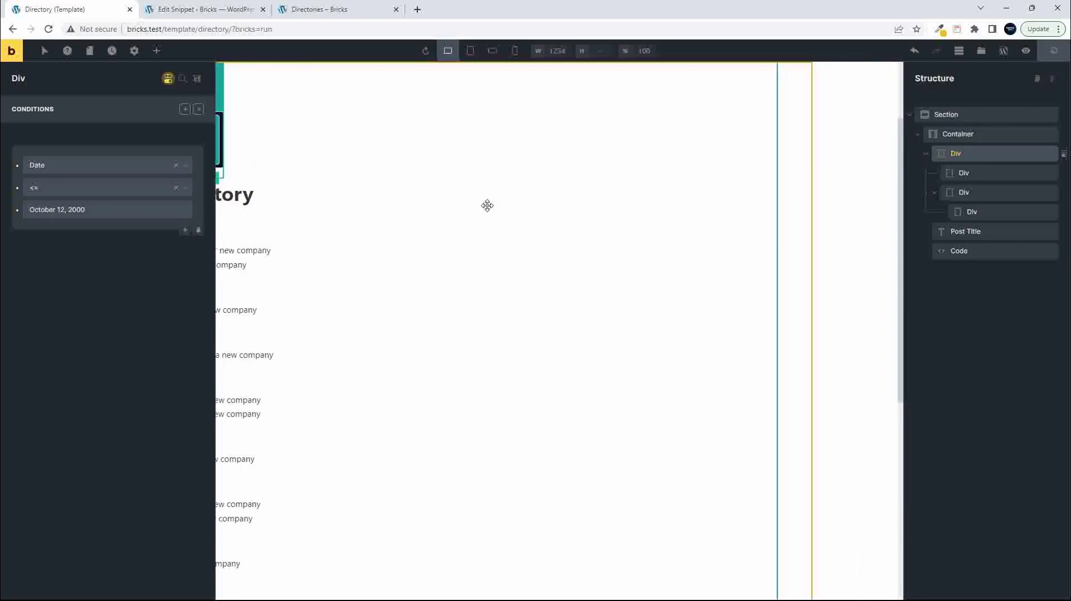
Reload the live directory page and test the B, G, M and A letter links in the navigation bar
left_click(309, 9)
left_click(49, 29)
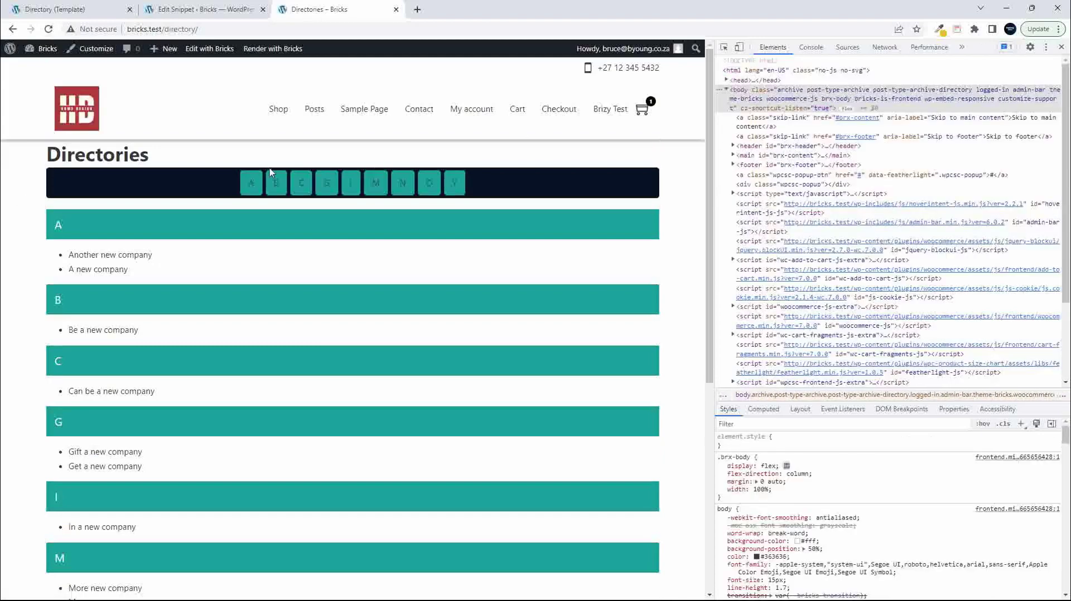
left_click(273, 184)
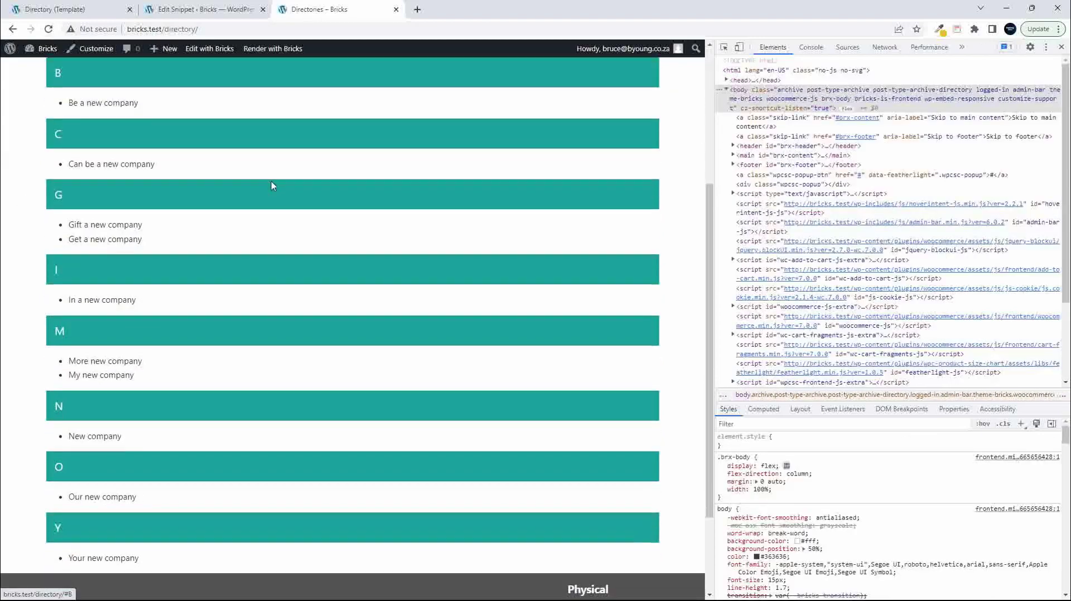
scroll(272, 185, "up", 5)
left_click(327, 190)
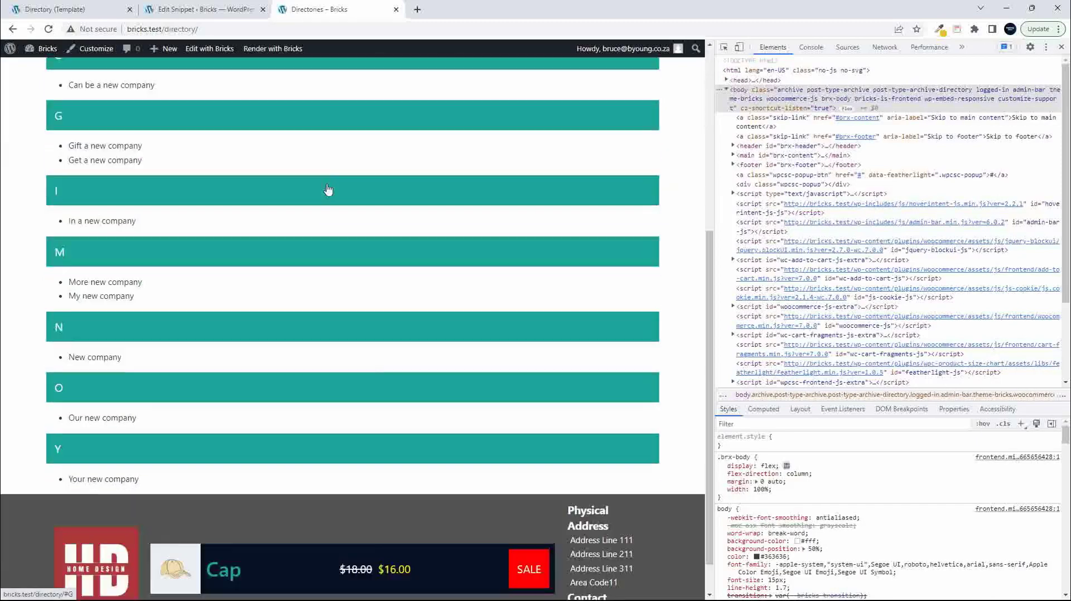
scroll(329, 185, "up", 5)
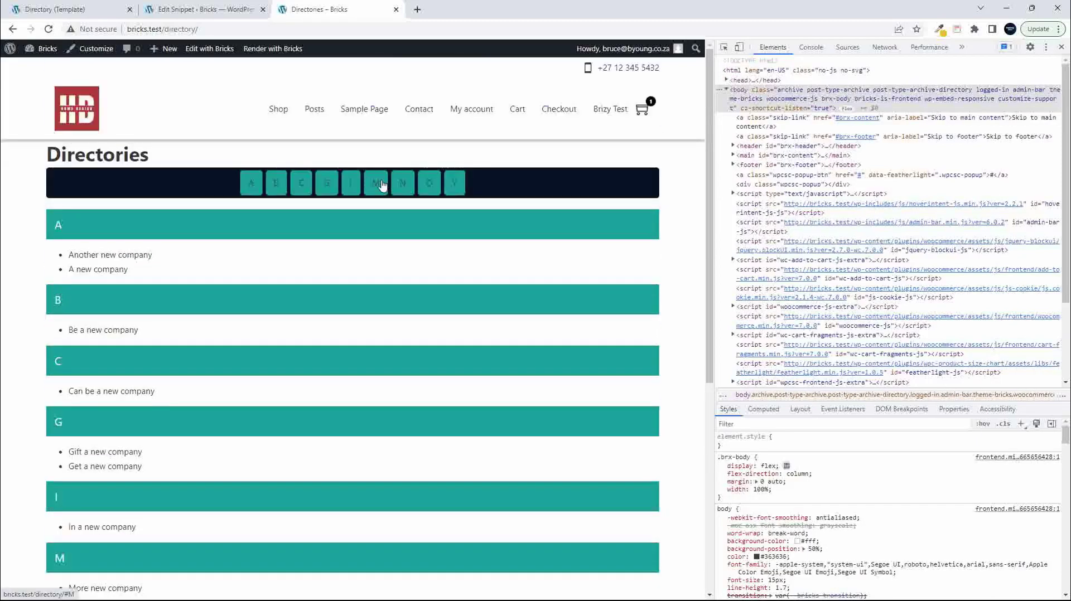
left_click(381, 185)
scroll(379, 186, "up", 5)
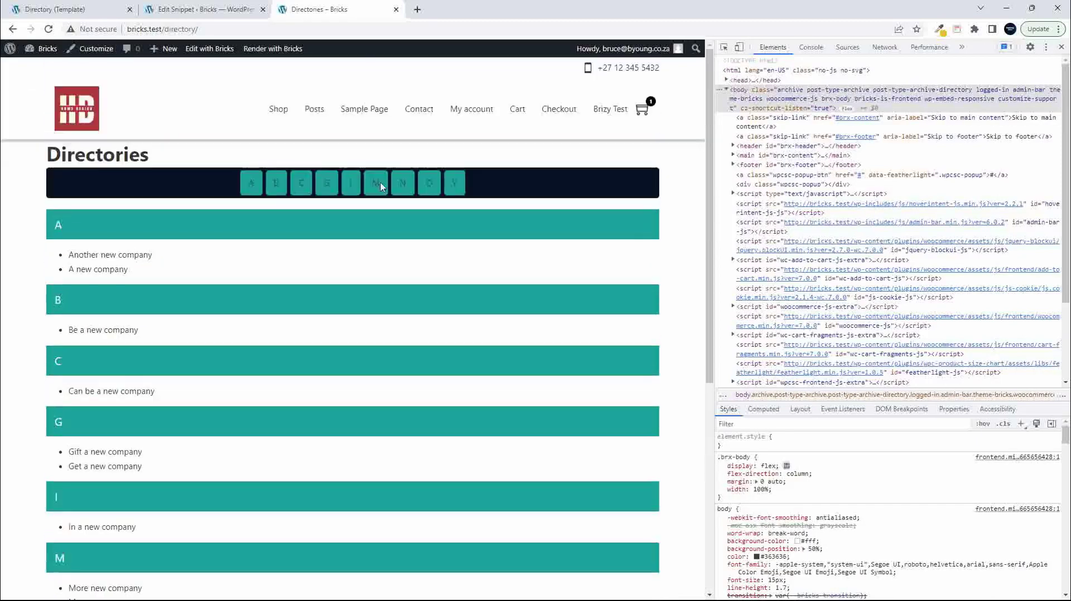
left_click(256, 189)
scroll(270, 206, "up", 3)
Back in the Directory template, rename the wrapper Div to "Styling of elements" and save the template
left_click(78, 9)
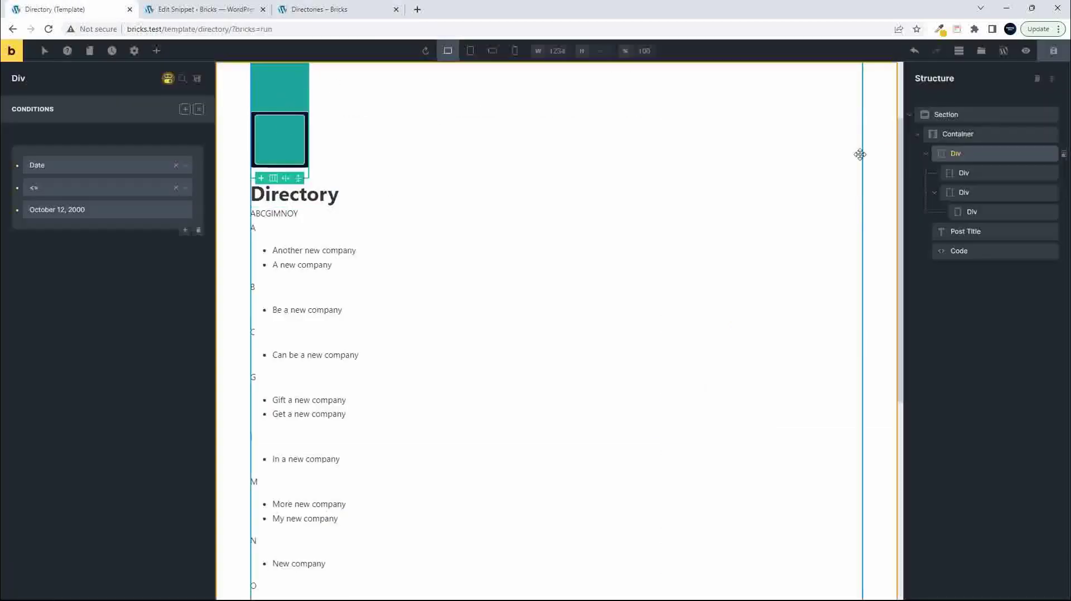
double_click(955, 151)
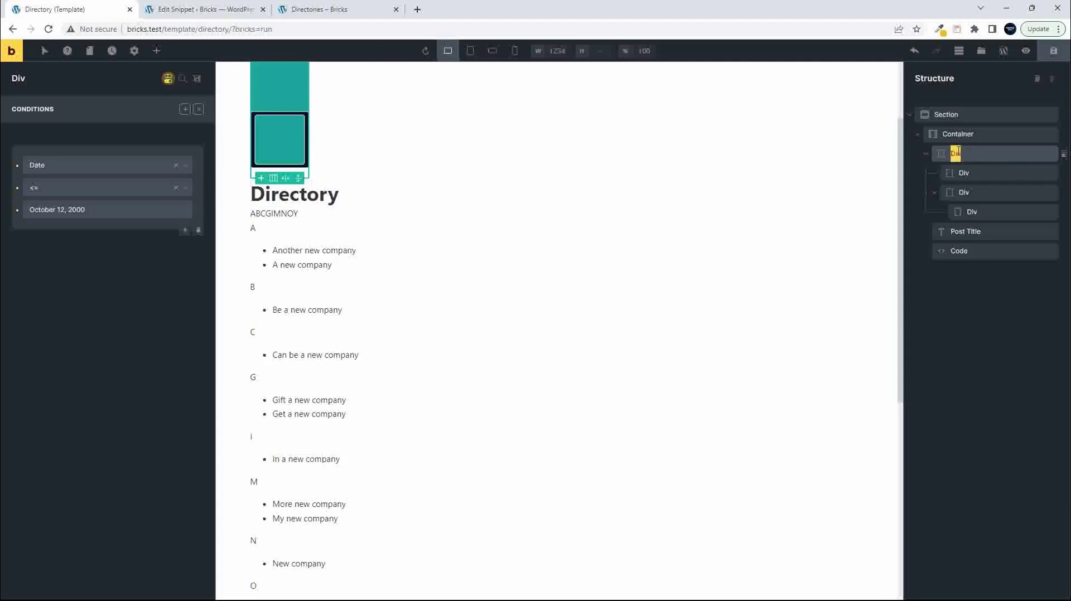
type("Styling of item")
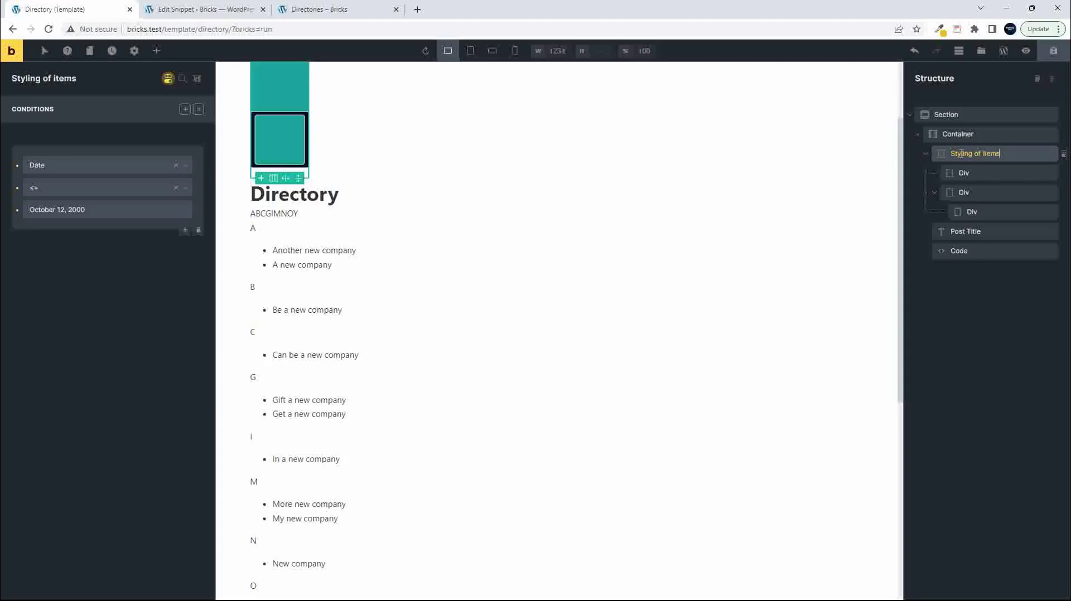
type("s")
key("BackSpace")
key("BackSpace")
key("BackSpace")
key("BackSpace")
key("BackSpace")
type("elements")
left_click(1052, 53)
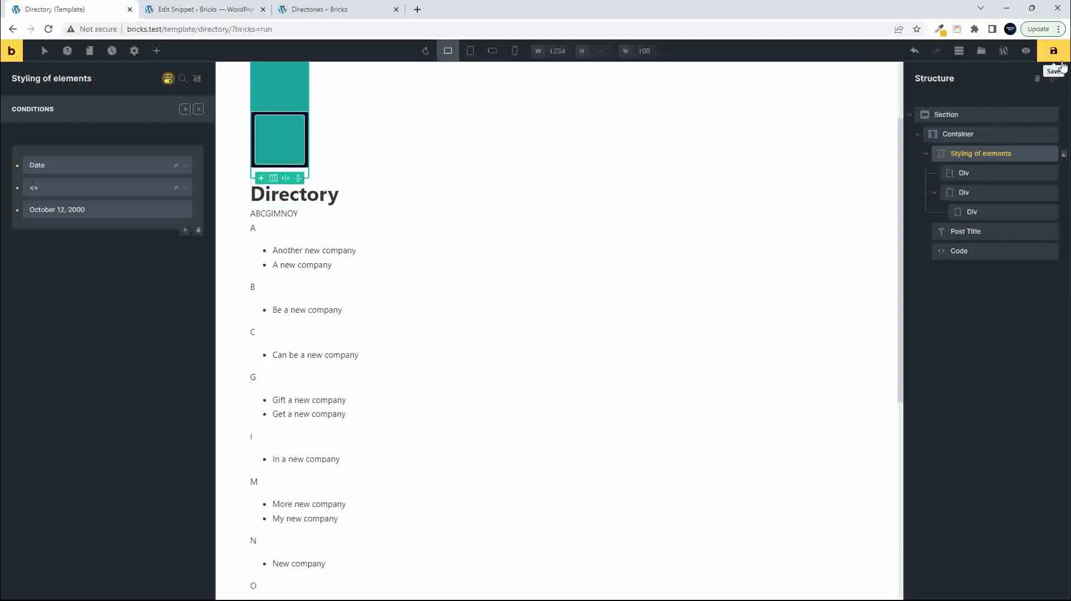
Reload the live directory page and close the developer tools to view the page at full width
left_click(318, 9)
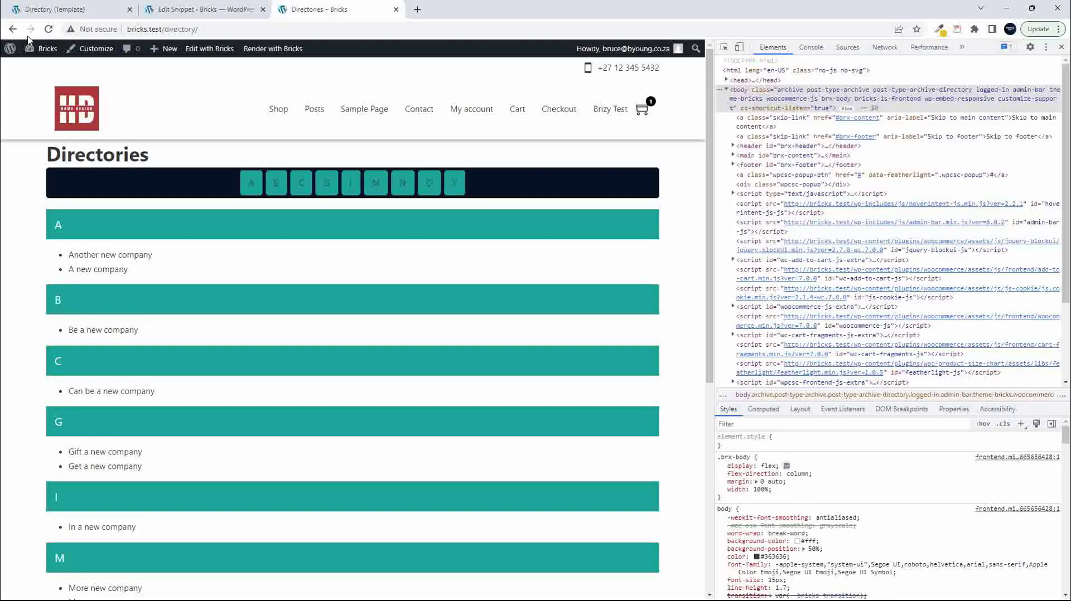
left_click(48, 29)
key("F12")
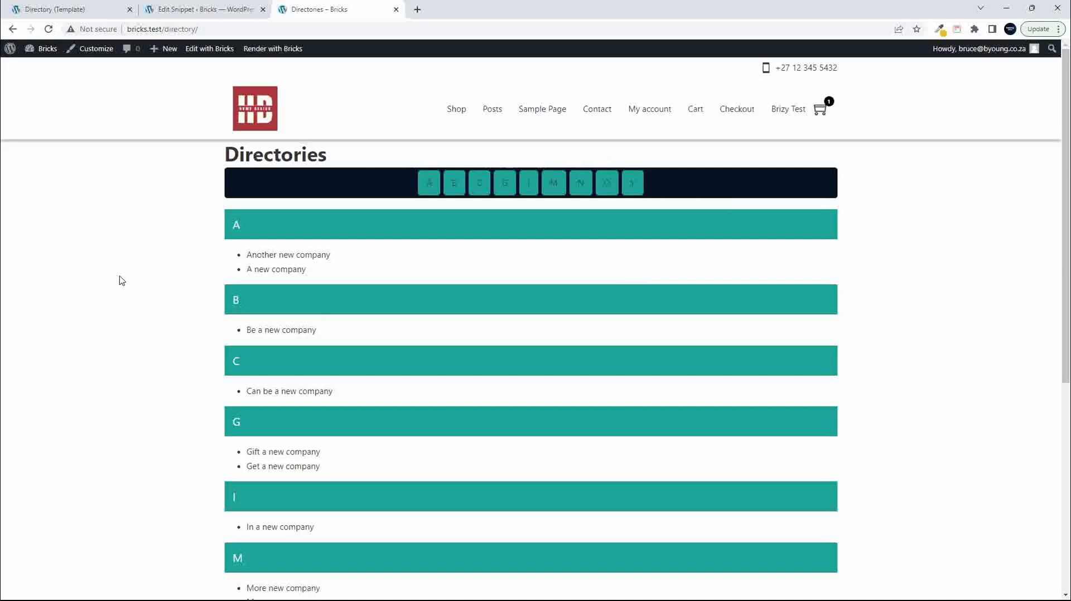